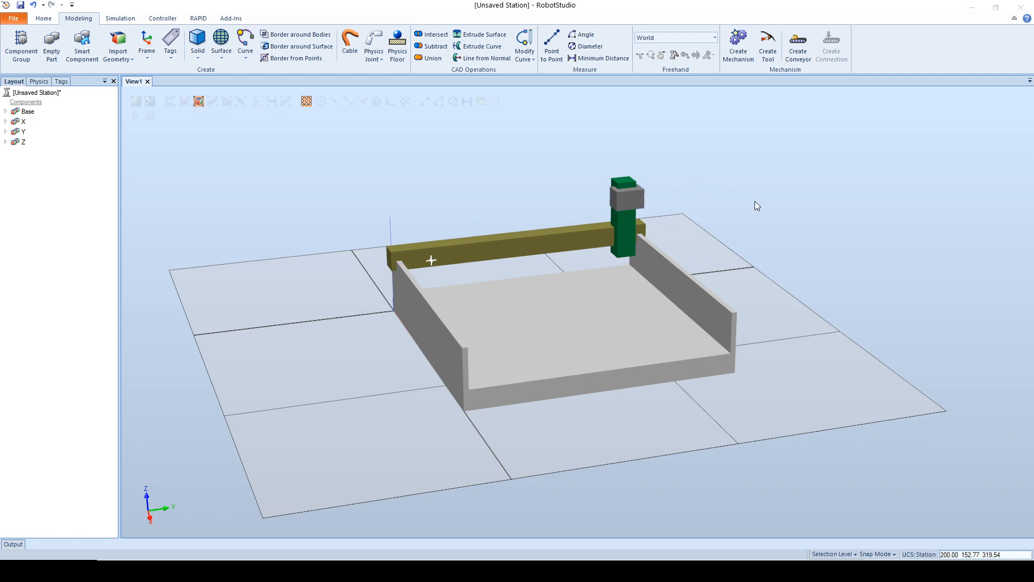
Step: Examine which gantry bodies the Base, X, Y and Z parts correspond to by highlighting them in the model
scroll(784, 198, up, 5)
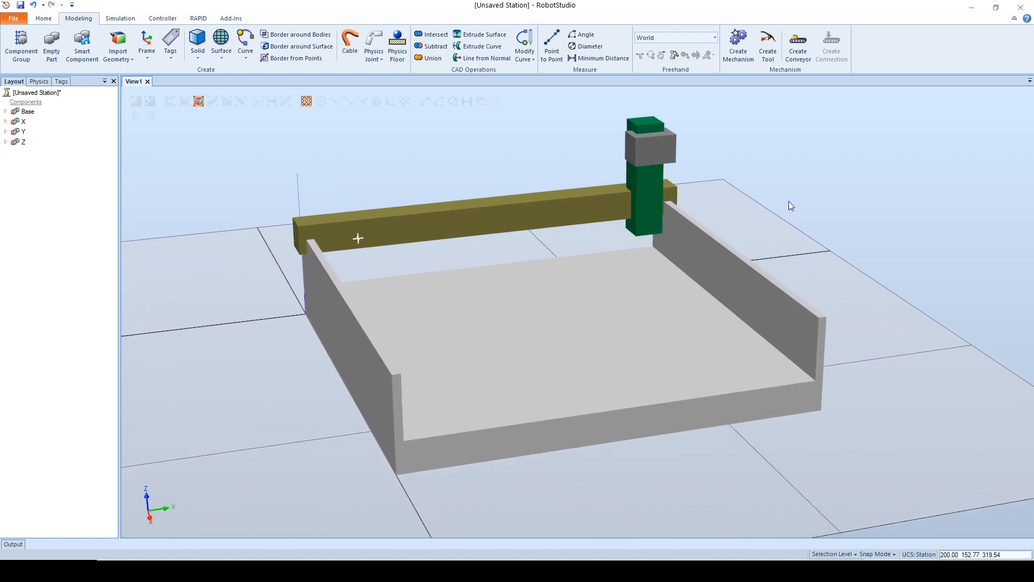
ctrl+shift+drag(794, 210, 755, 216)
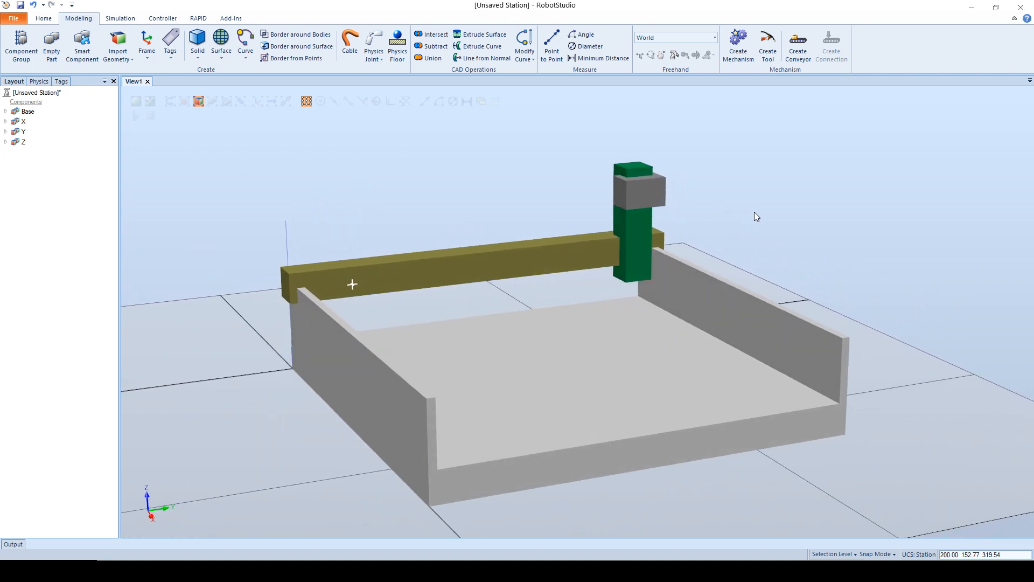
click(28, 112)
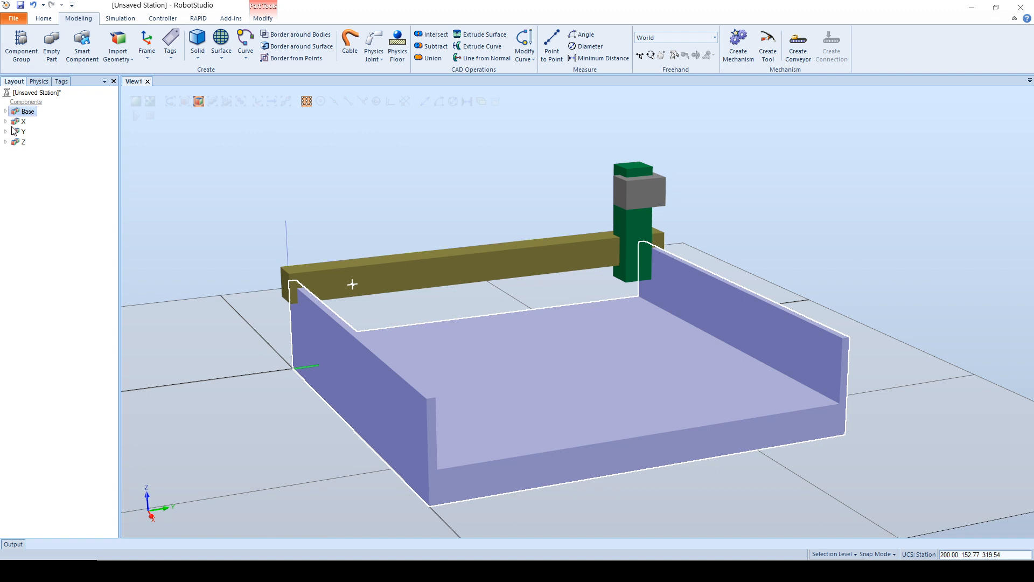
click(23, 121)
click(22, 131)
click(24, 142)
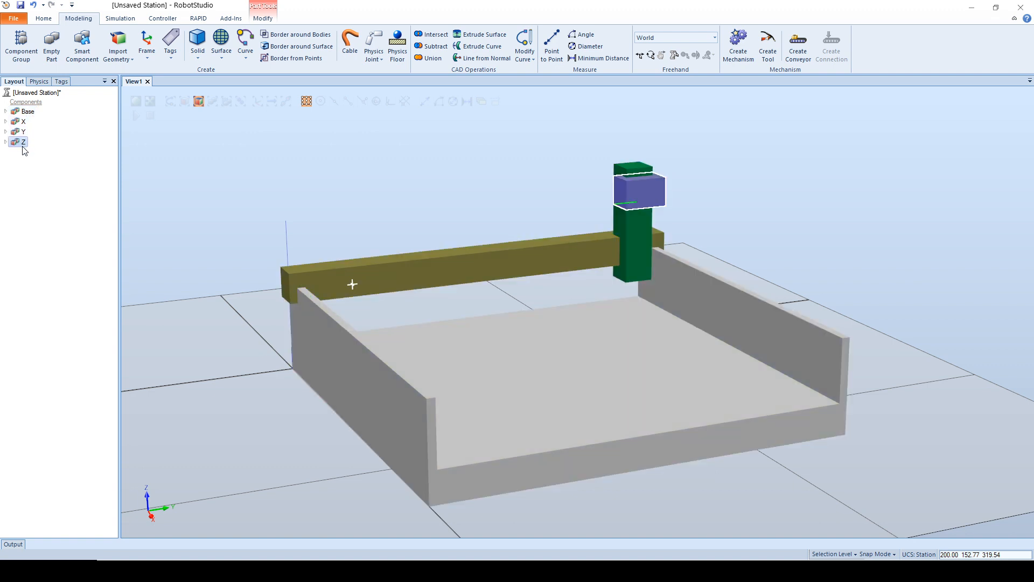
click(30, 235)
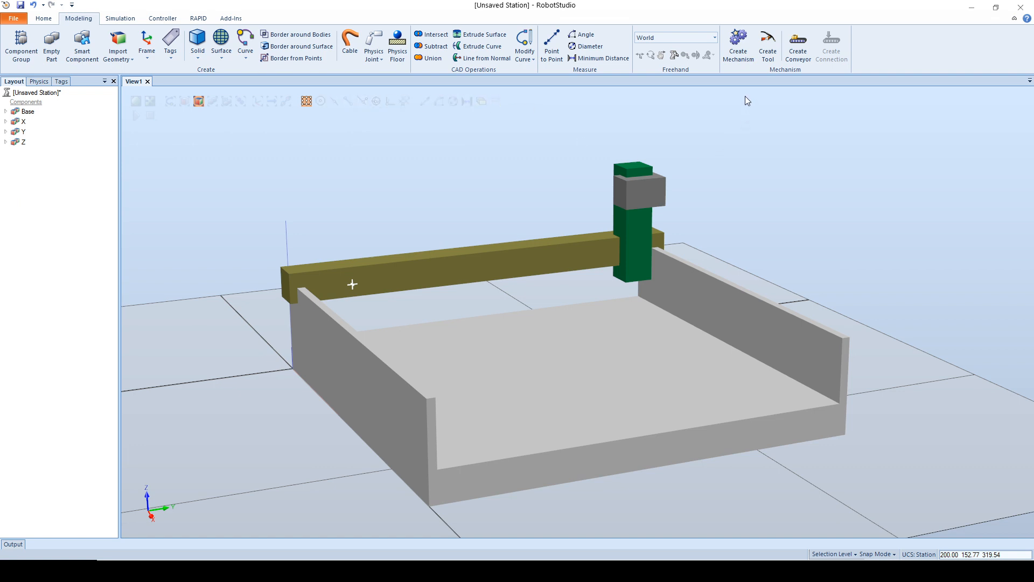
click(27, 111)
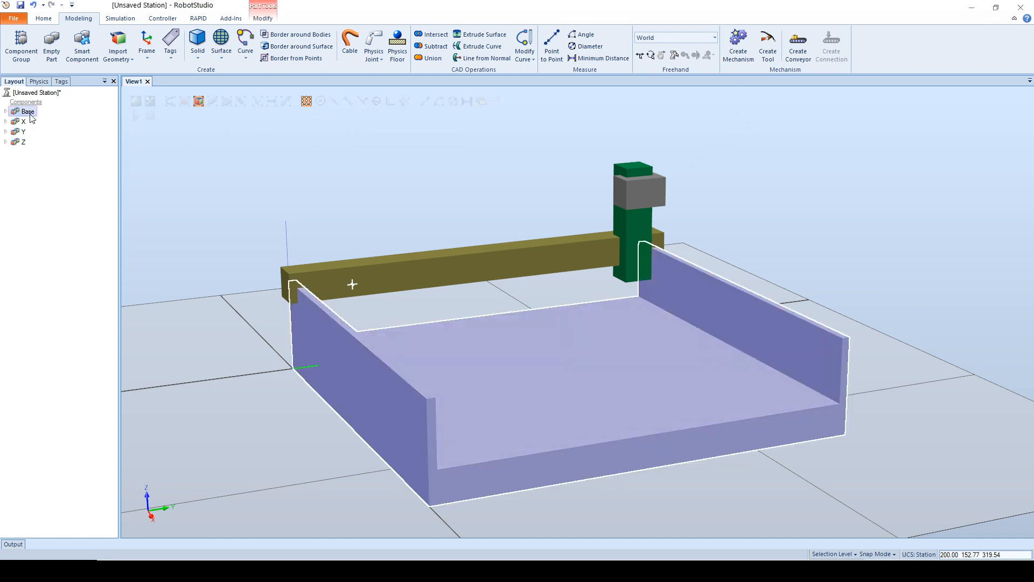
shift+click(24, 142)
click(36, 192)
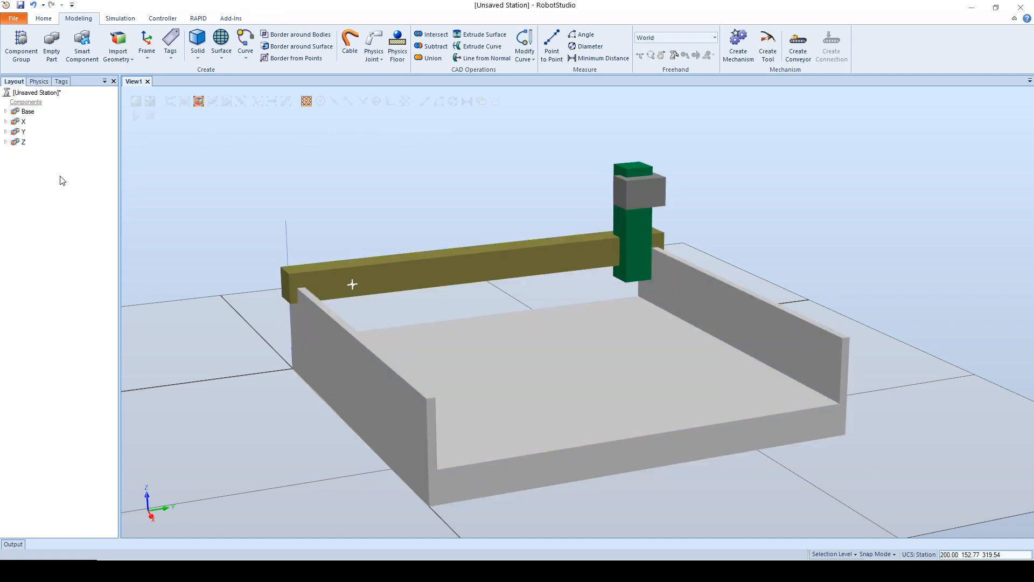
Step: Check the world positions and orientations of the Base, X, Y and Z parts without changing them
right_click(27, 112)
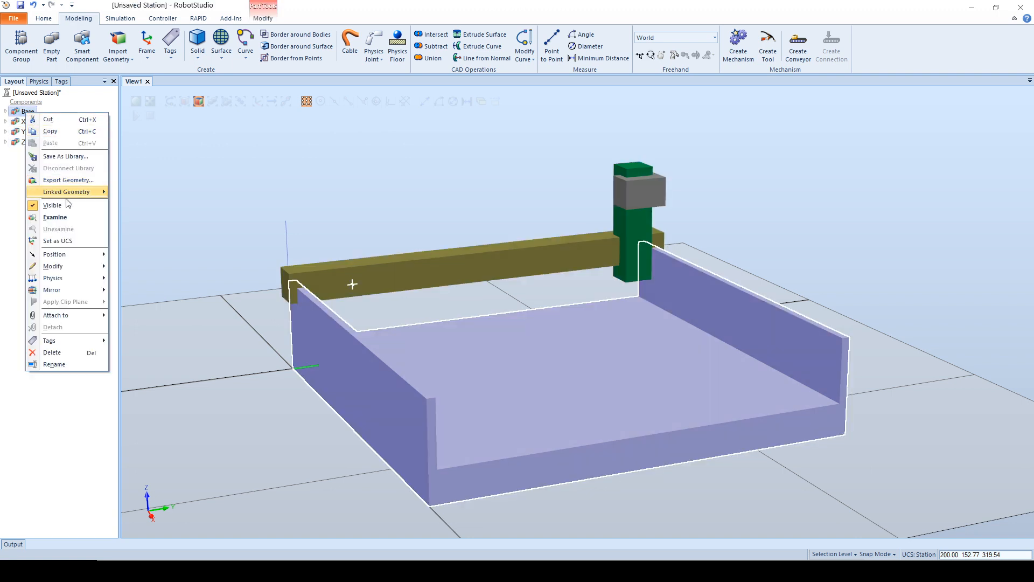
click(124, 255)
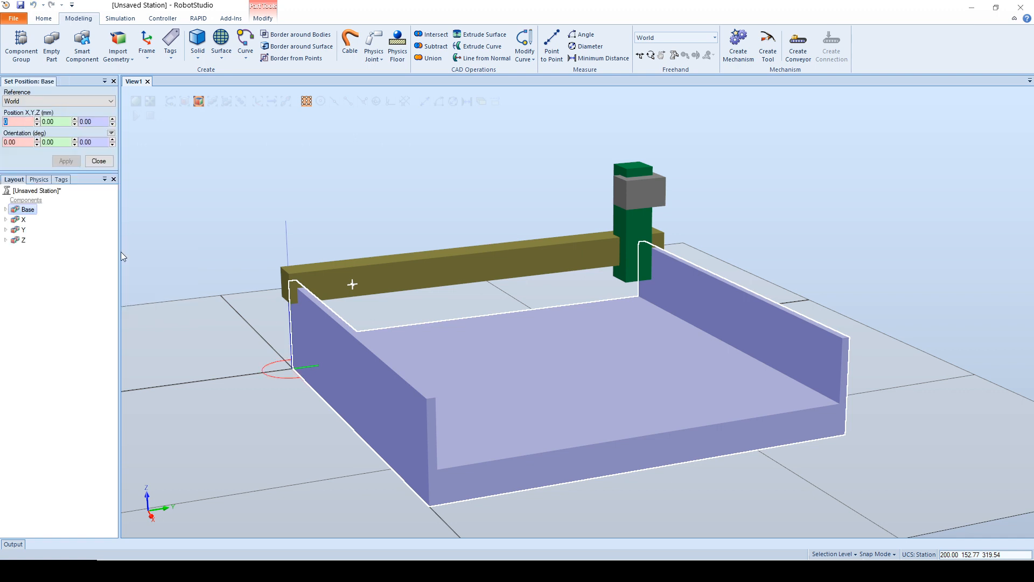
click(20, 219)
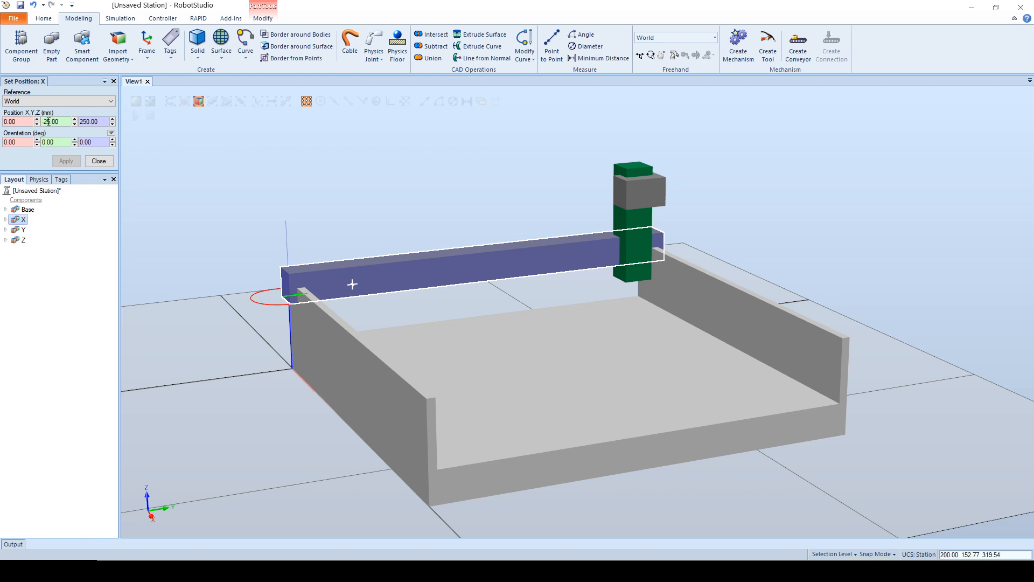
click(22, 230)
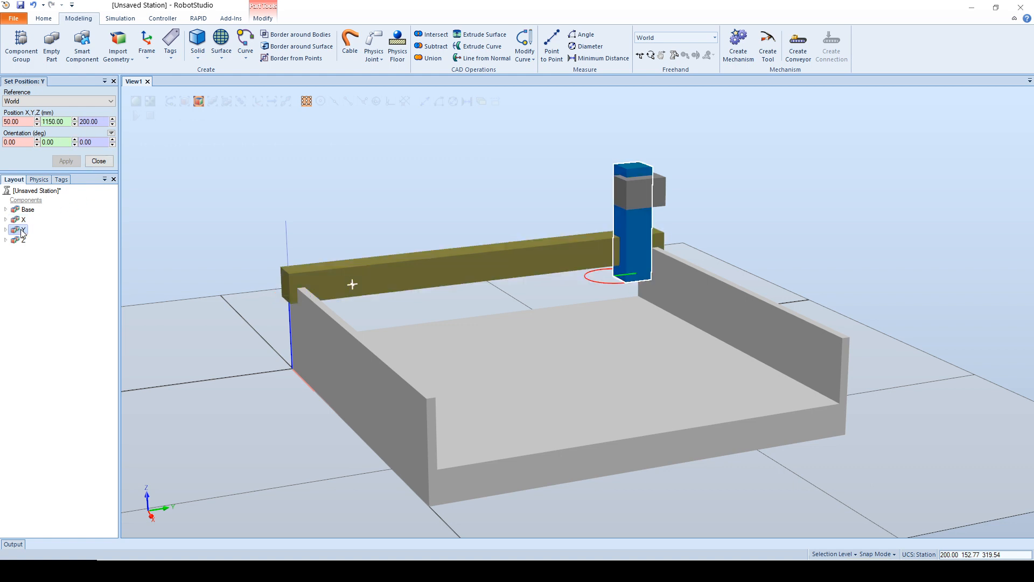
click(23, 241)
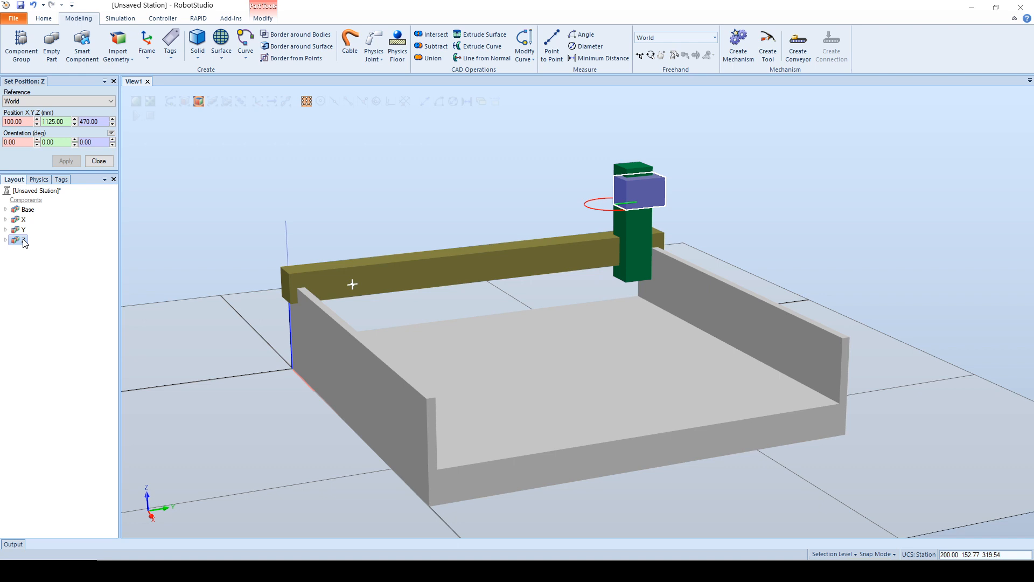
click(99, 162)
Step: Set the X part's local origin to 0, 0, 0 mm relative to World
right_click(22, 122)
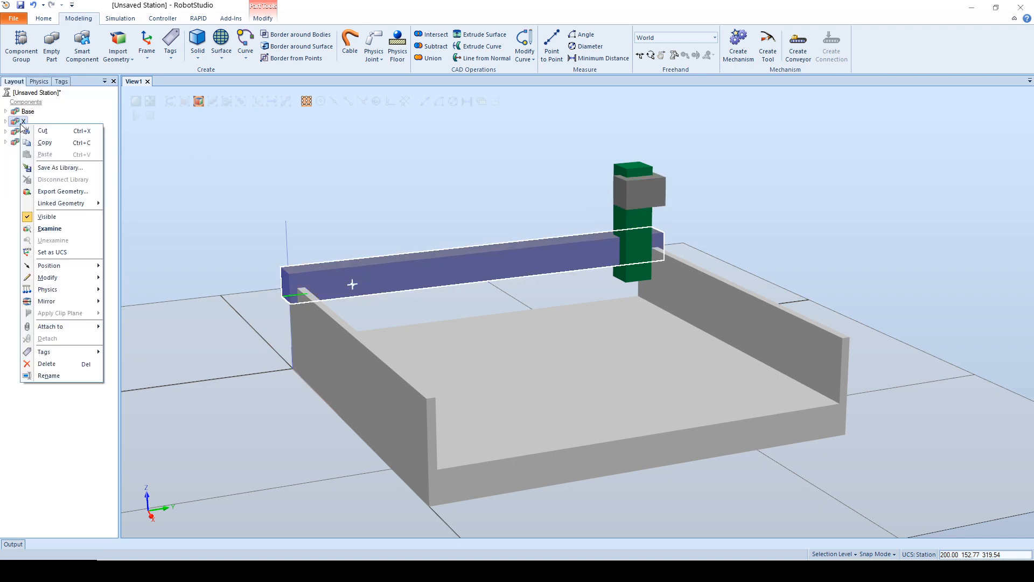
mouse_move(62, 277)
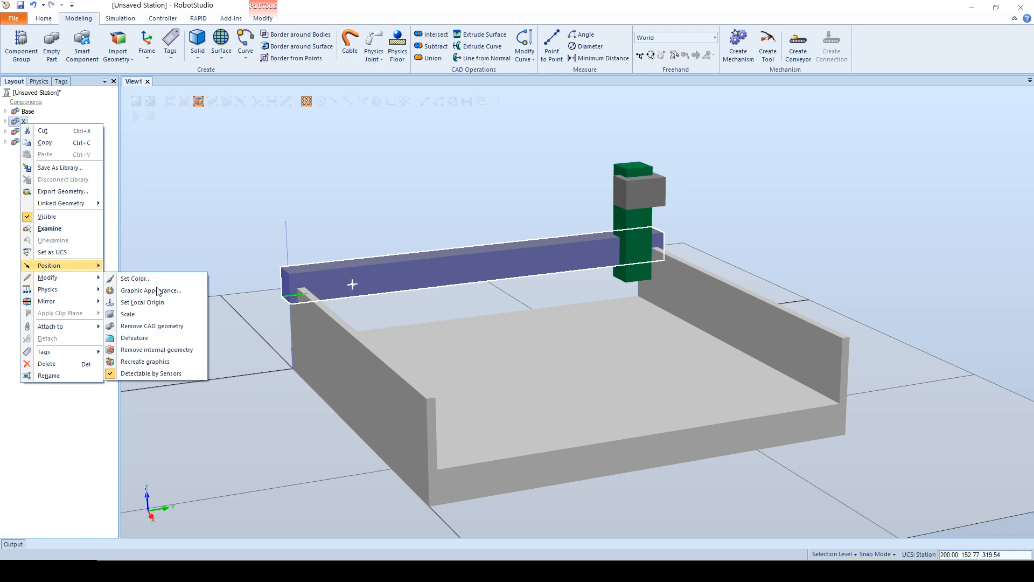
click(153, 302)
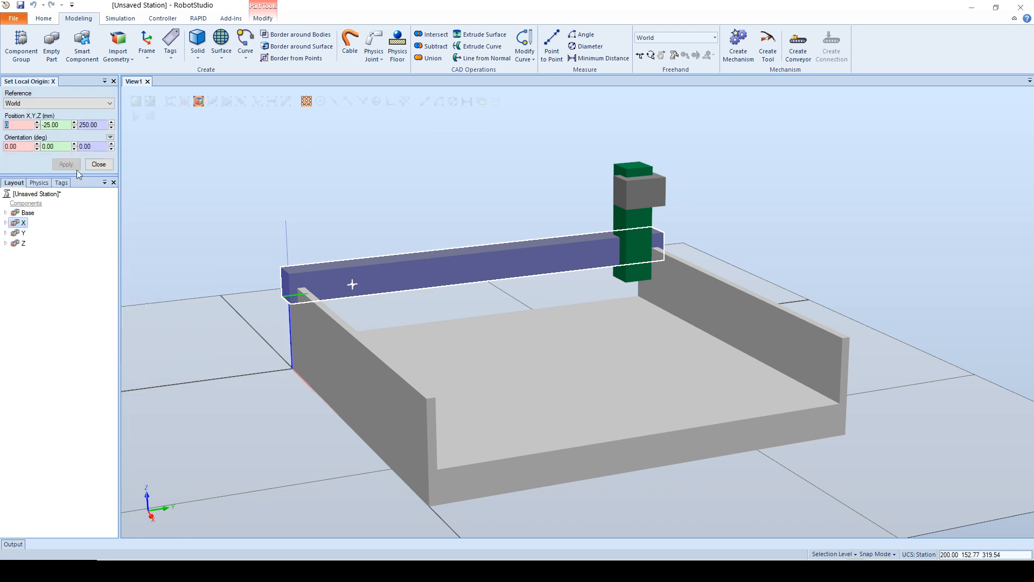
key(Tab)
text(0)
key(Tab)
text(0)
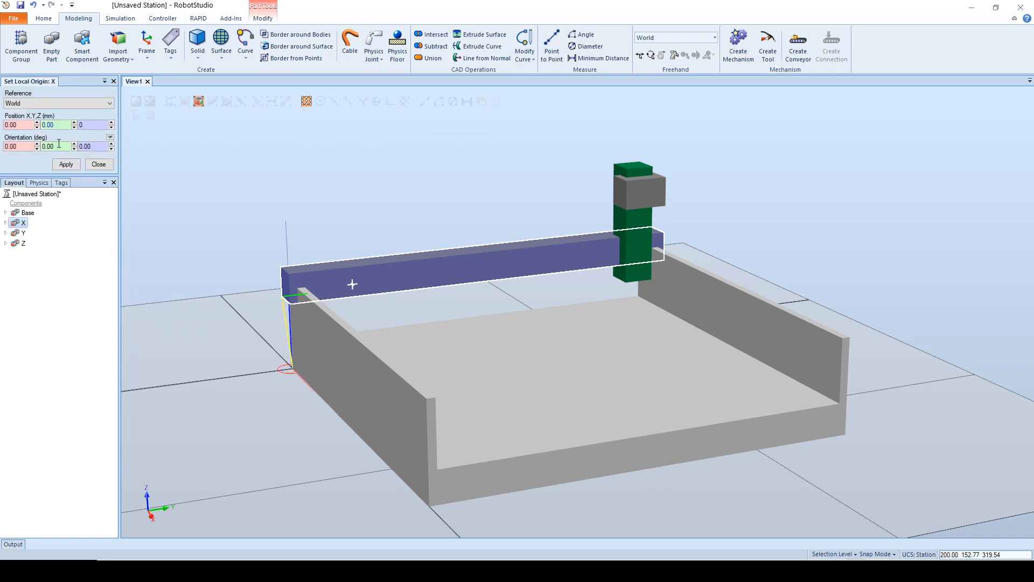
click(66, 164)
Step: Set the Y part's local origin to 0, 0, 0 mm relative to World
click(23, 232)
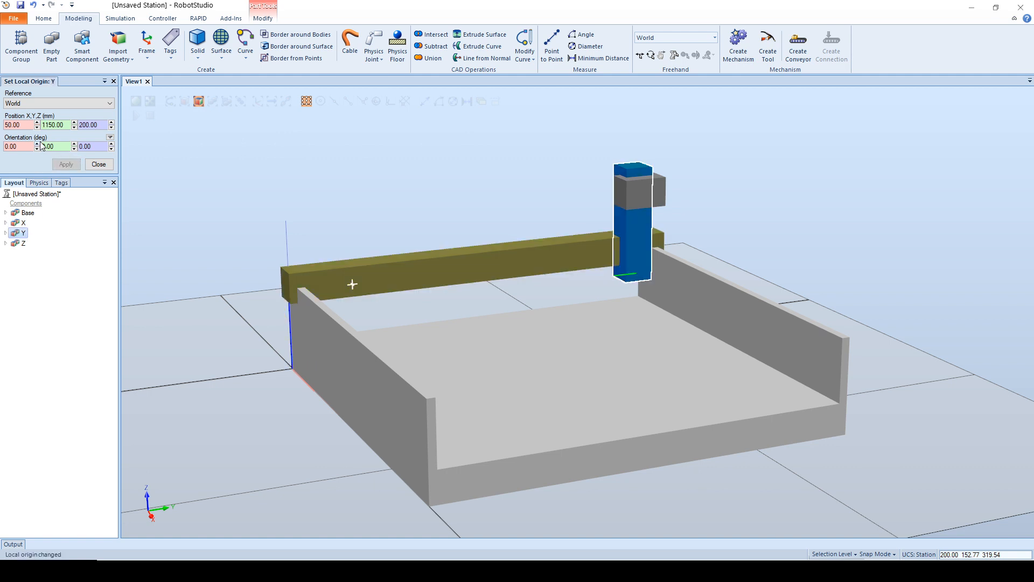
click(26, 125)
key(BackSpace)
key(BackSpace)
text(0)
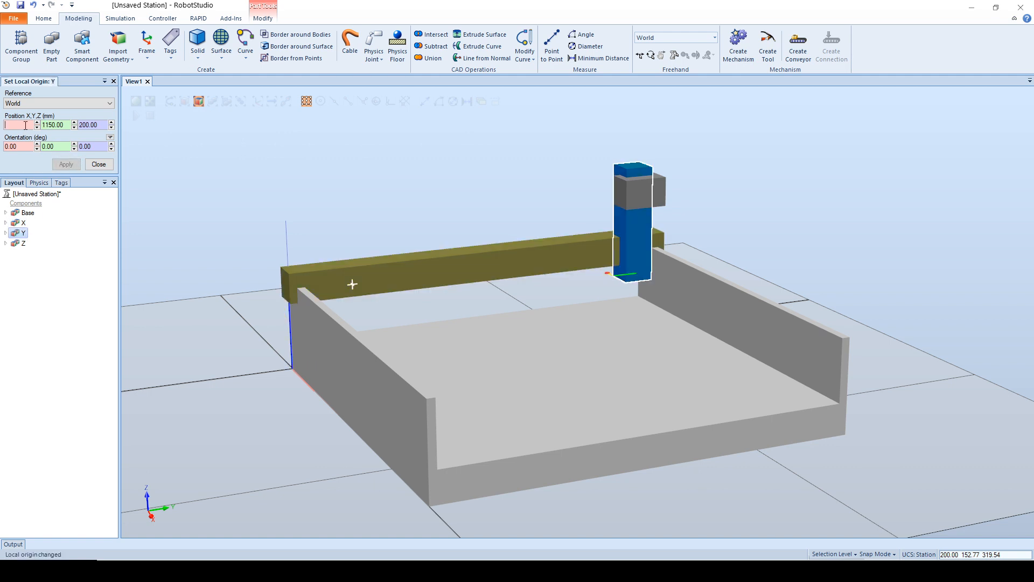
key(Tab)
text(0)
key(Tab)
text(0)
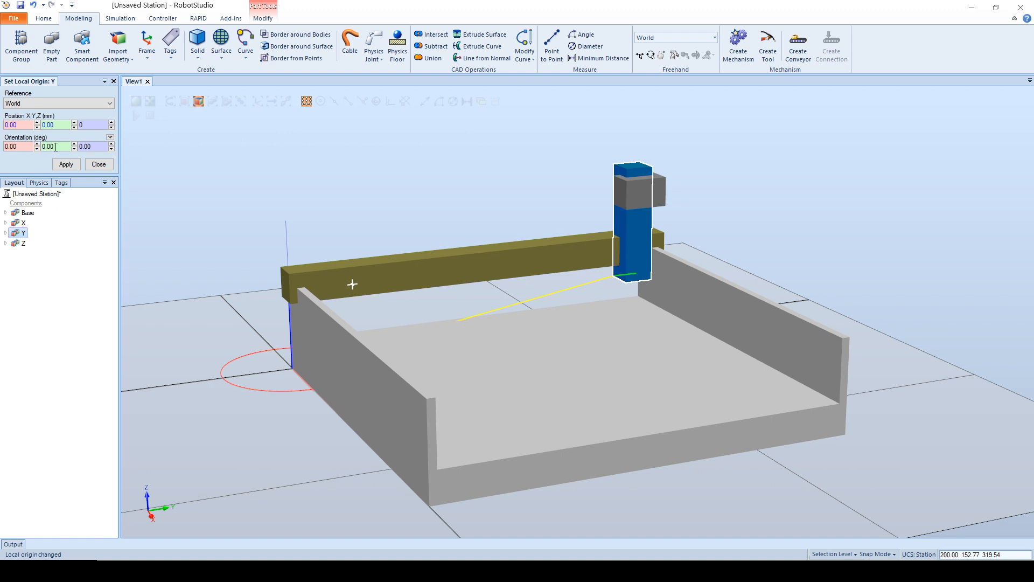
click(66, 163)
Step: Set the Z part's local origin to 0, 0, 0 mm relative to World and finish editing origins
click(23, 242)
click(5, 124)
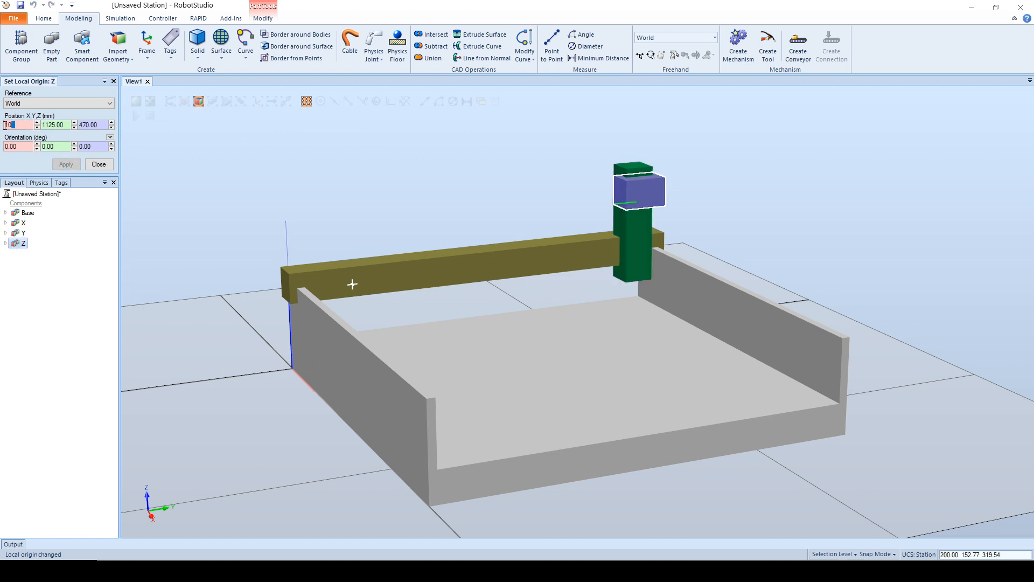
drag(5, 125, 2, 125)
text(0)
key(Tab)
text(0)
key(Tab)
text(0)
key(Tab)
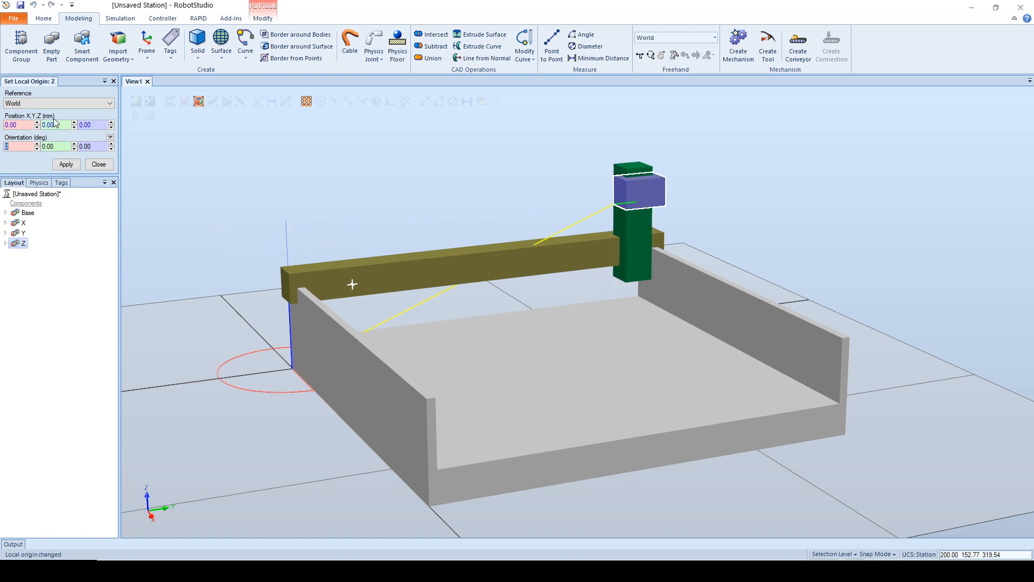
click(66, 164)
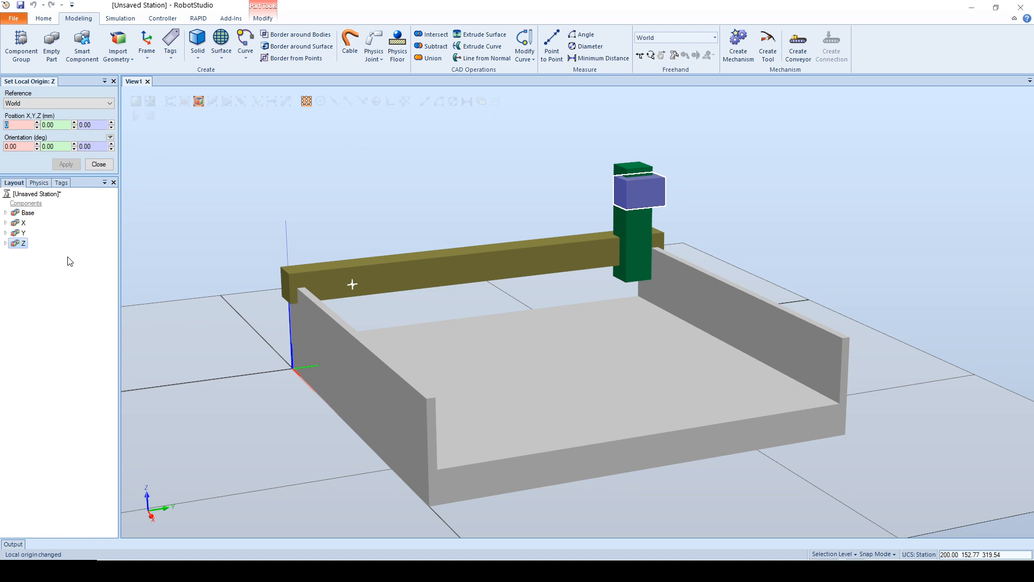
click(99, 164)
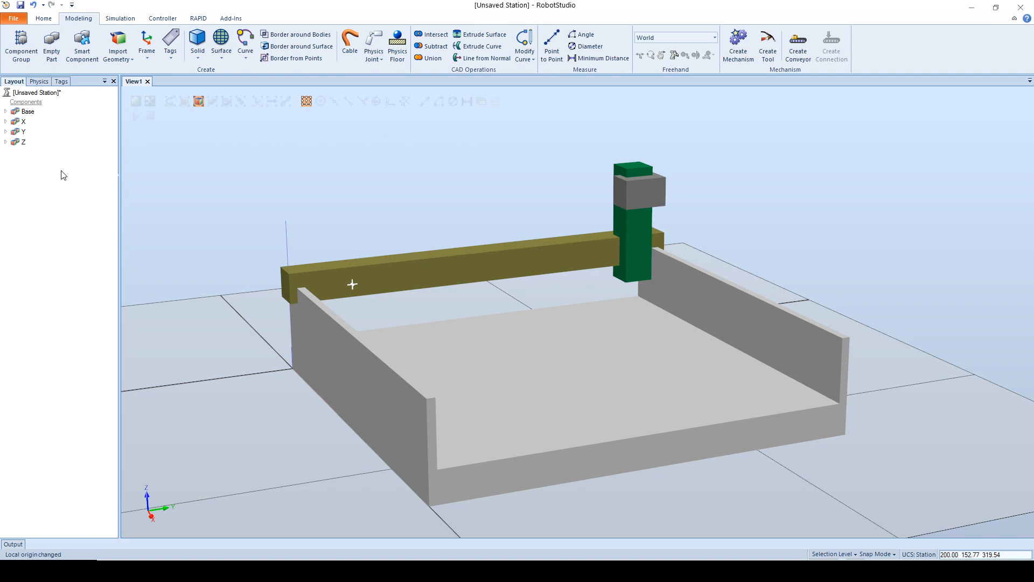
Step: Check the local origins of the Base, Y and Z parts by highlighting each part in the model
click(25, 112)
click(22, 131)
click(23, 141)
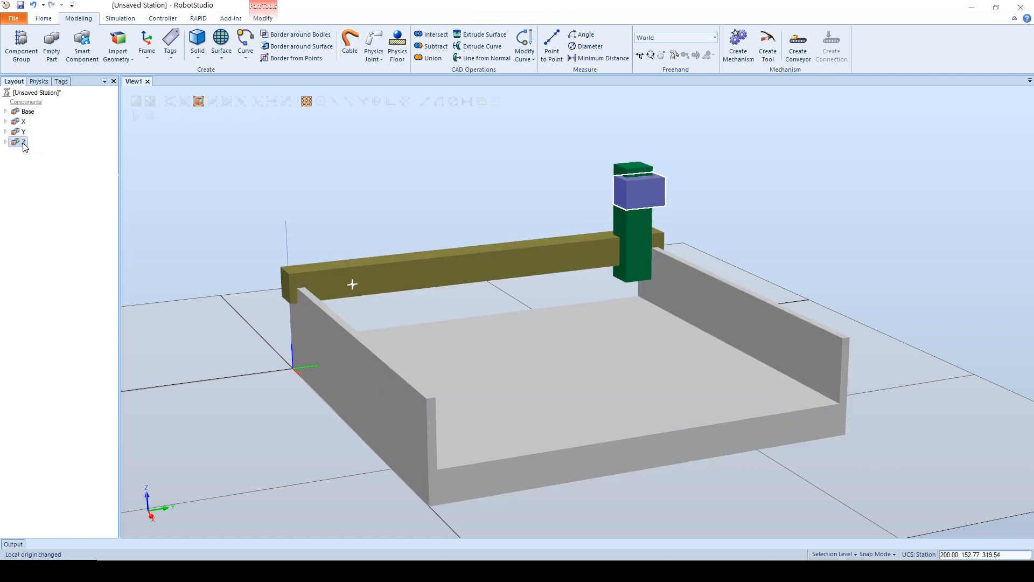
click(27, 112)
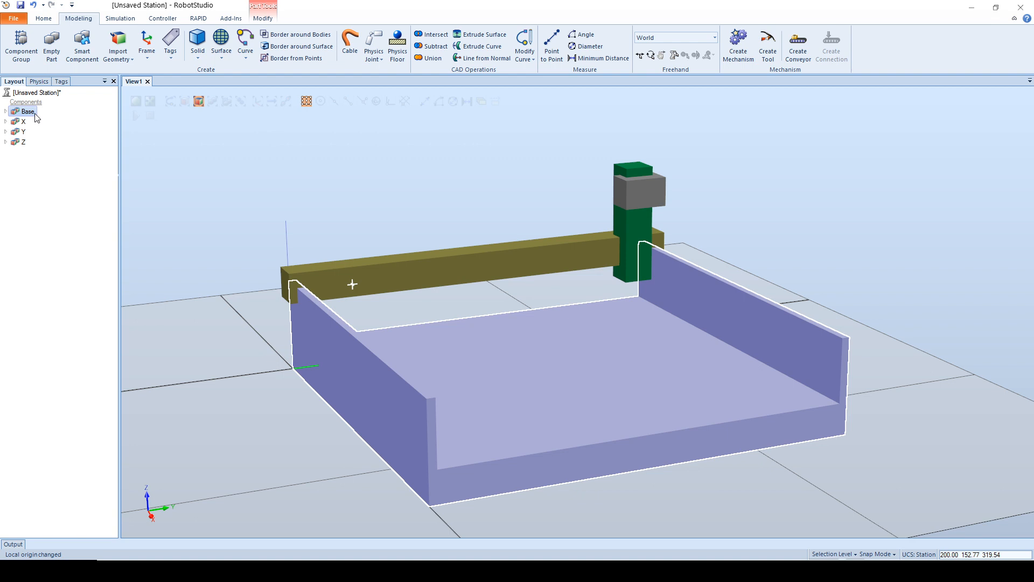
click(36, 186)
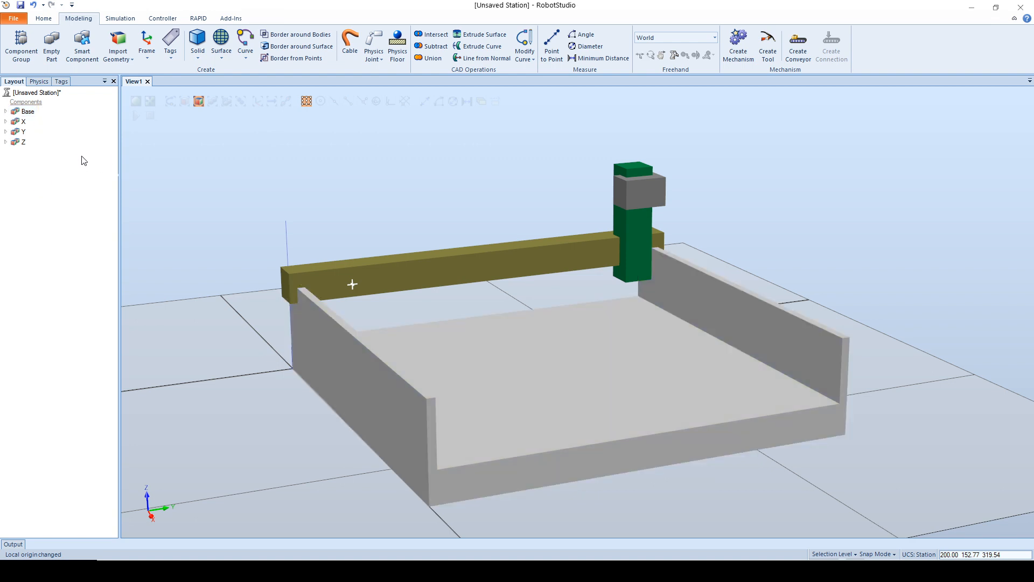
Step: Start a new mechanism of type Robot with the model name SAC_Gantry_XYZ
click(738, 43)
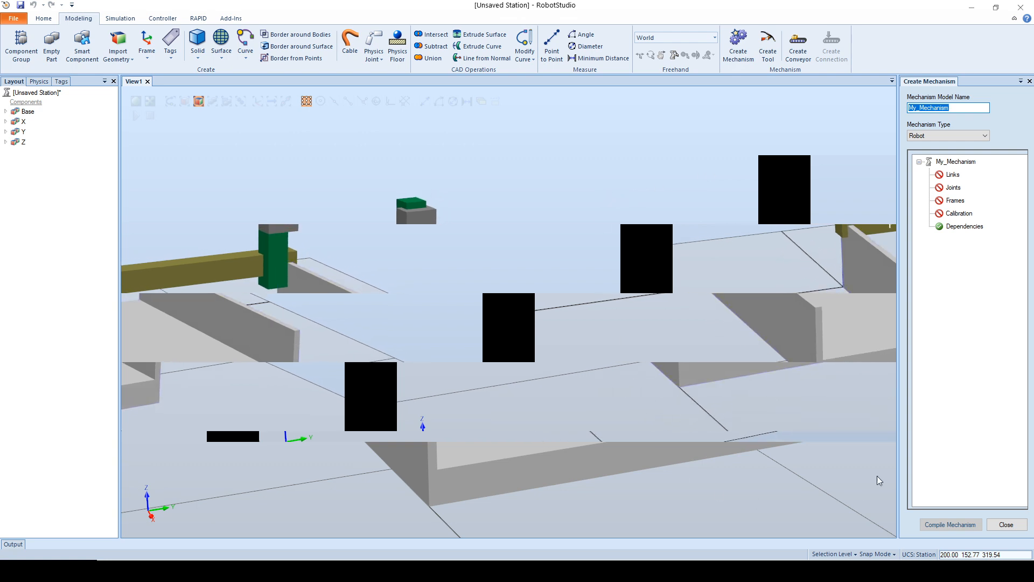
drag(898, 434, 855, 436)
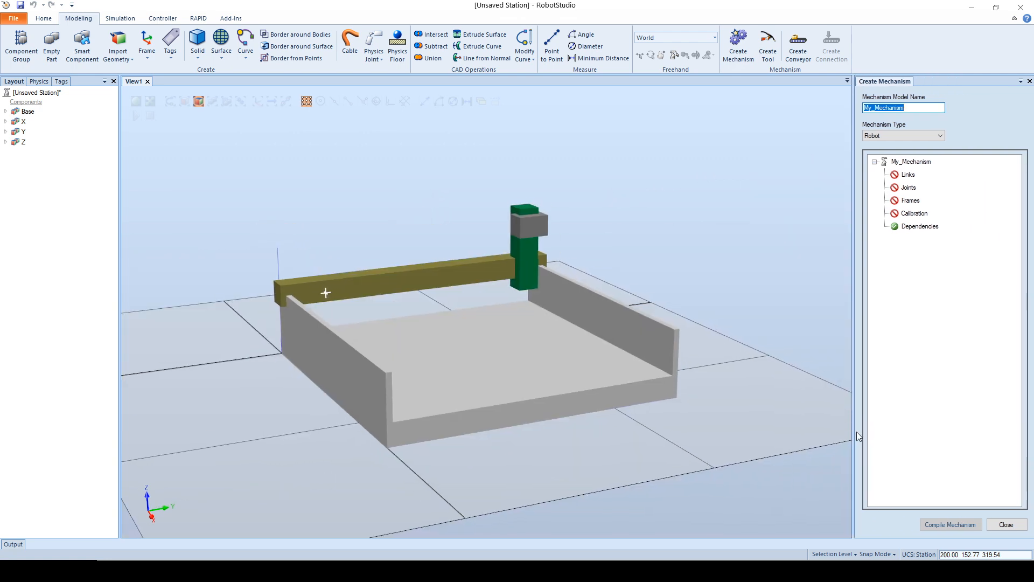
text(Gan)
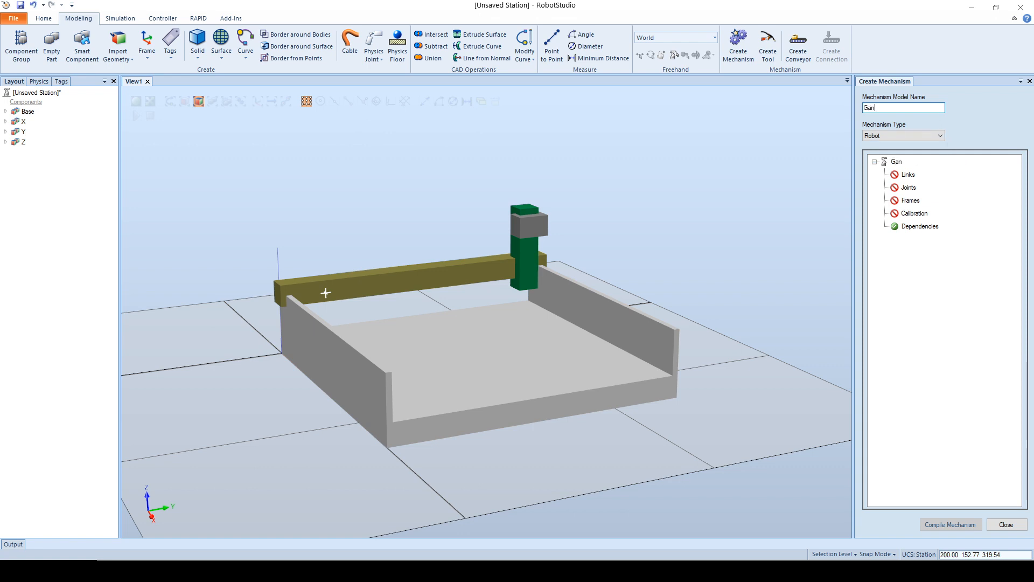
text(SAC_)
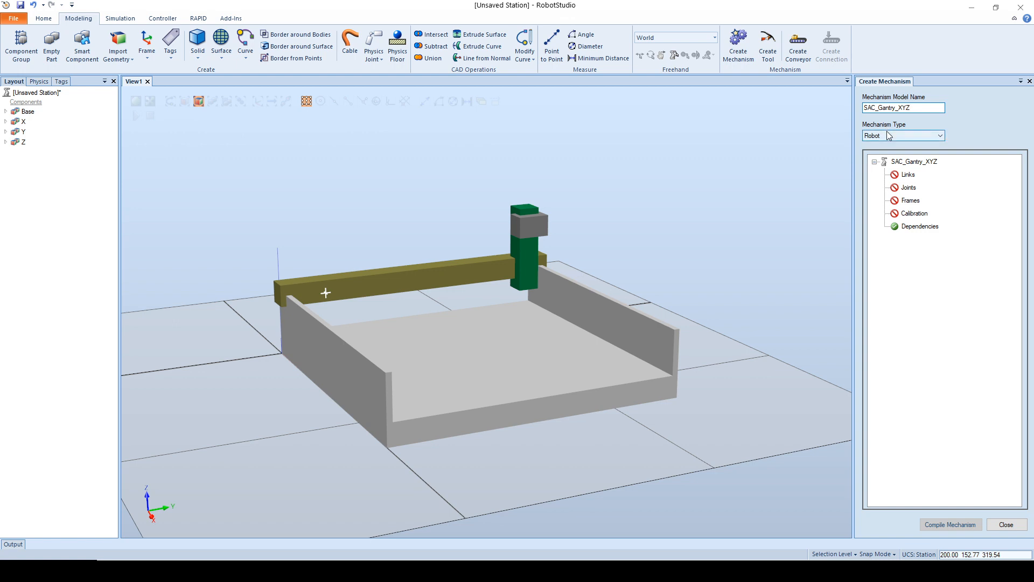
Step: Add a link containing the Base part to the mechanism and set it as the BaseLink
click(906, 177)
double_click(907, 175)
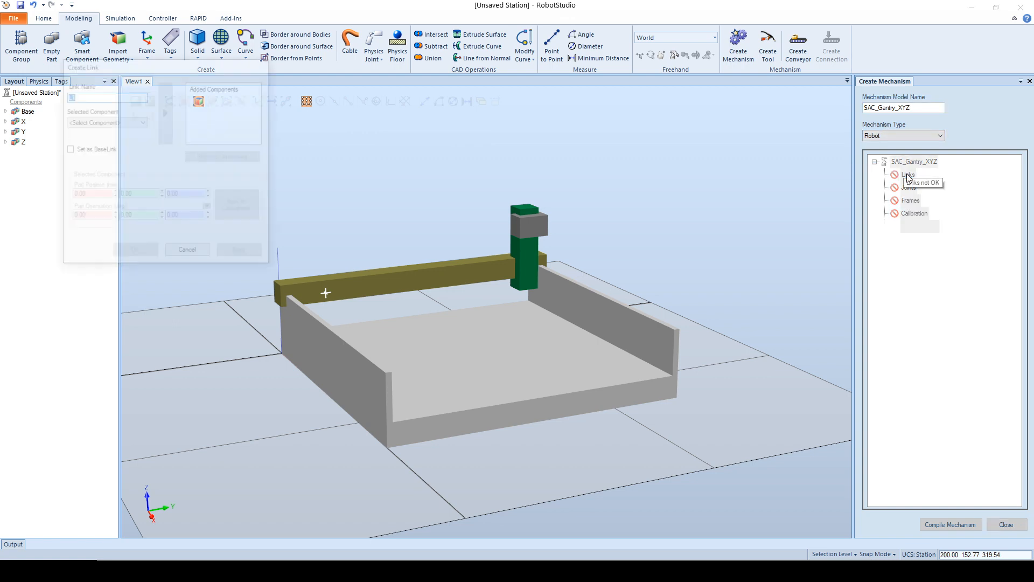
click(142, 122)
click(80, 131)
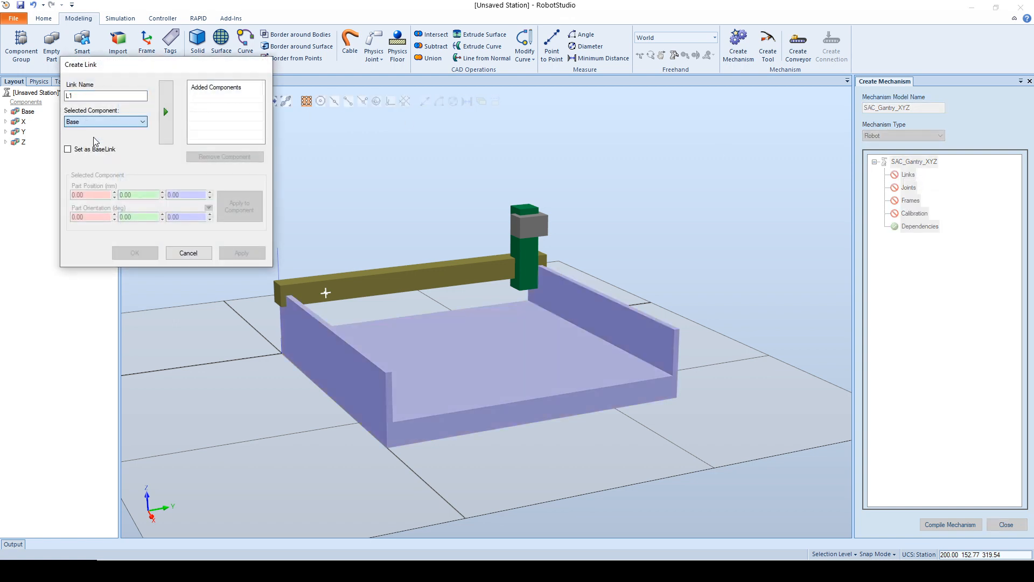
click(80, 149)
click(170, 118)
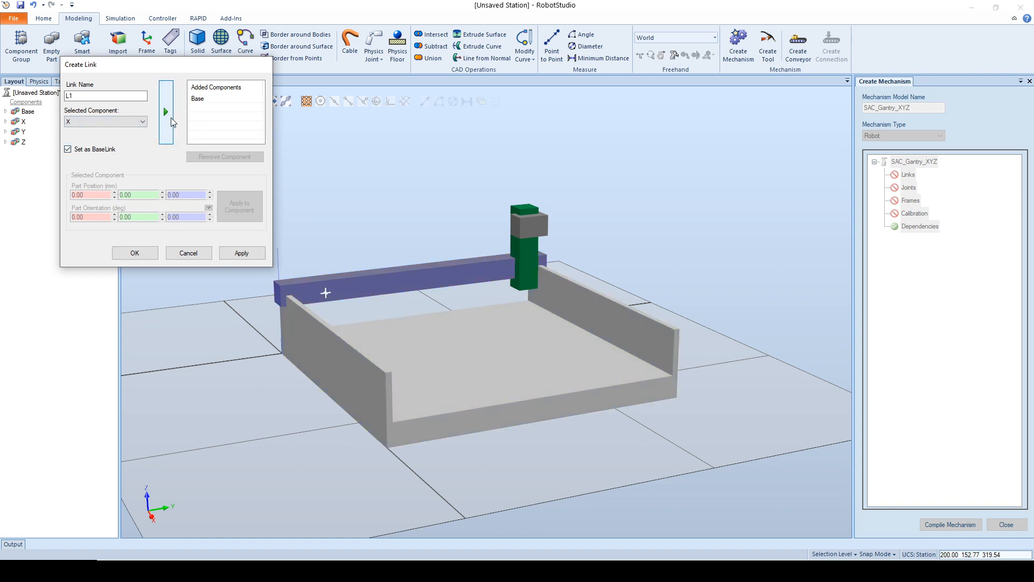
click(242, 253)
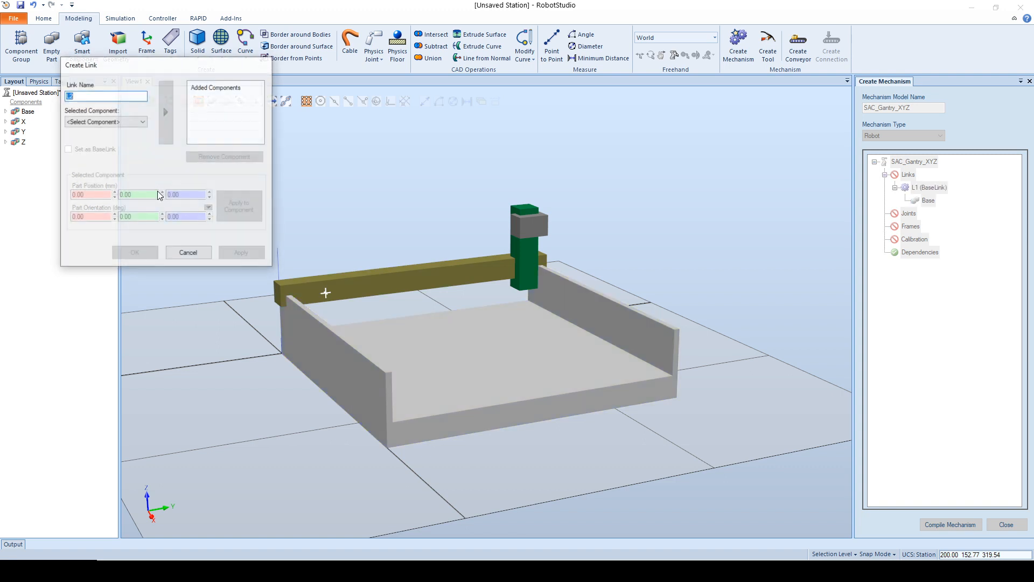
Step: Add link L2 containing the X part to the mechanism
click(105, 122)
click(89, 145)
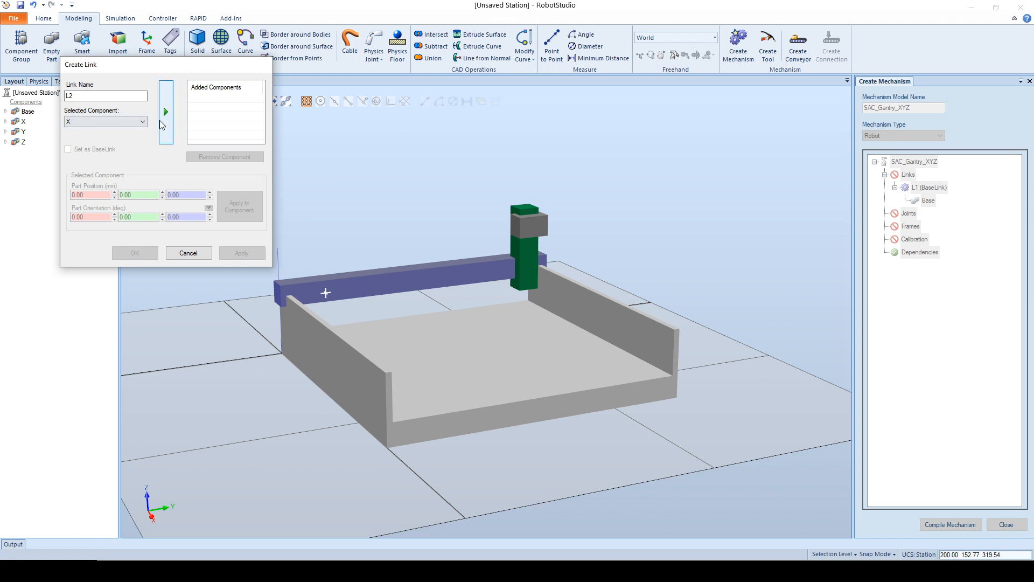
click(166, 111)
click(242, 253)
Step: Add link L3 containing the Y part to the mechanism
click(127, 121)
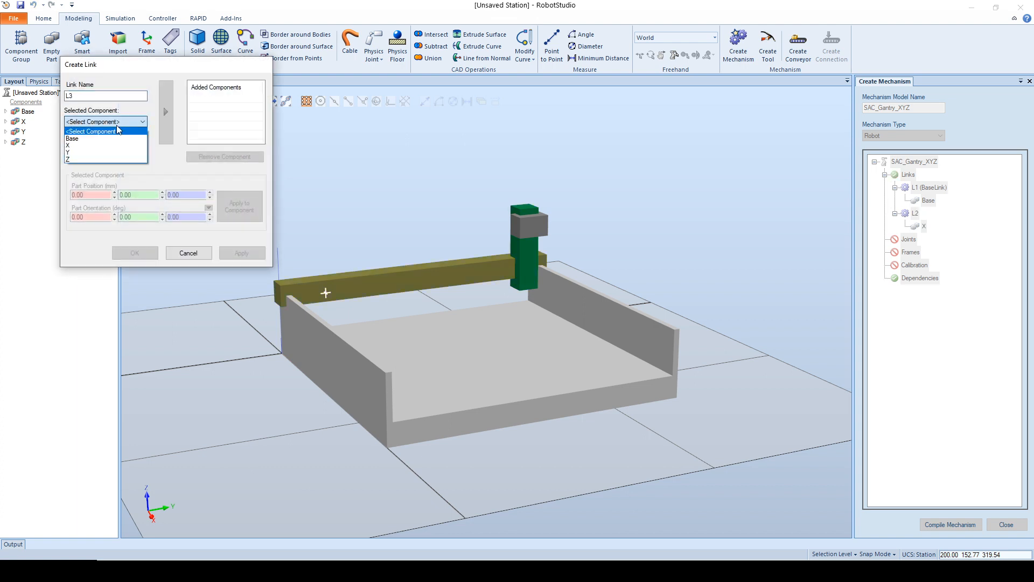
click(128, 131)
click(166, 111)
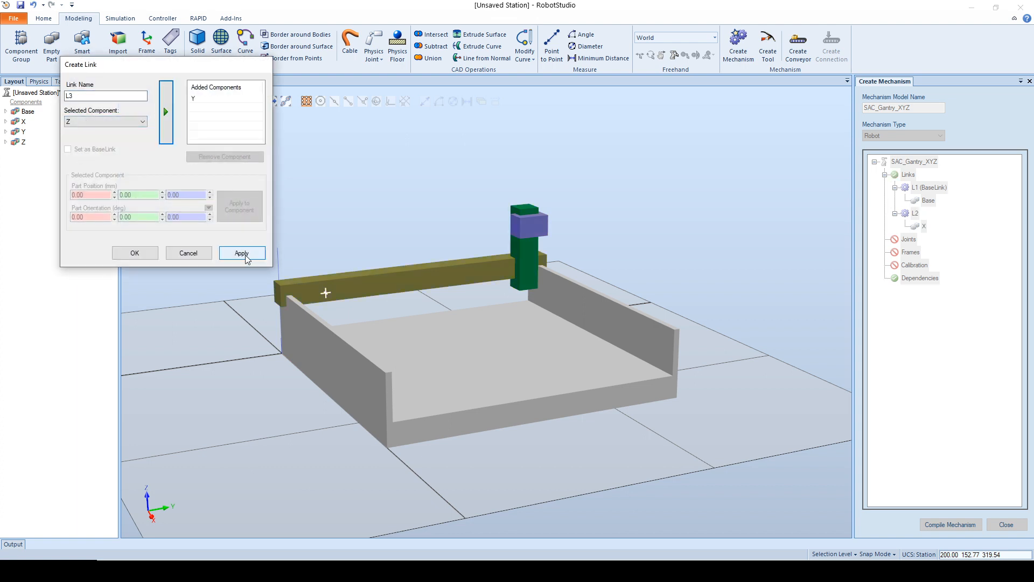
click(242, 254)
Step: Add link L4 containing the Z part and finish creating links
click(128, 122)
click(103, 162)
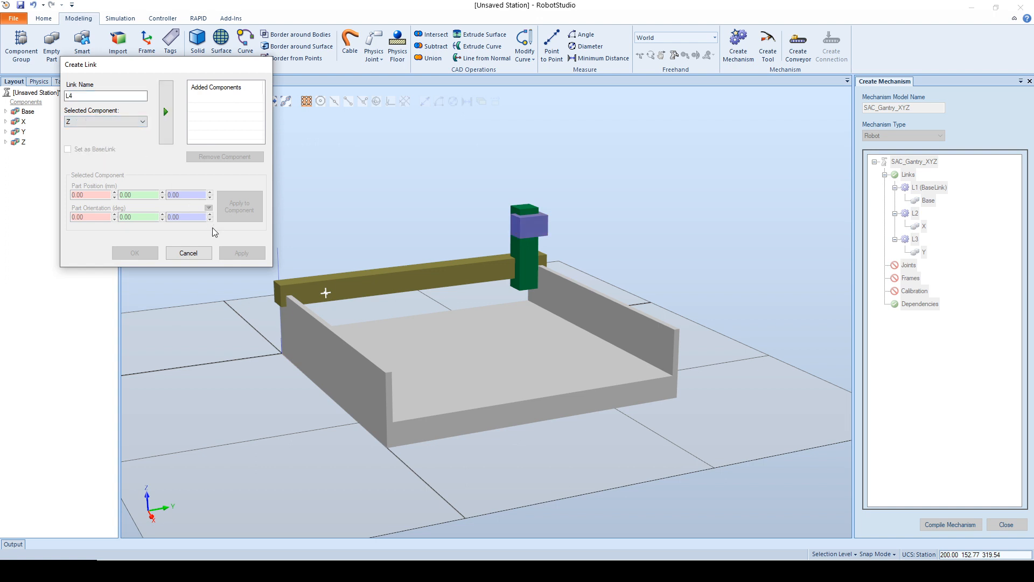
click(165, 111)
click(135, 253)
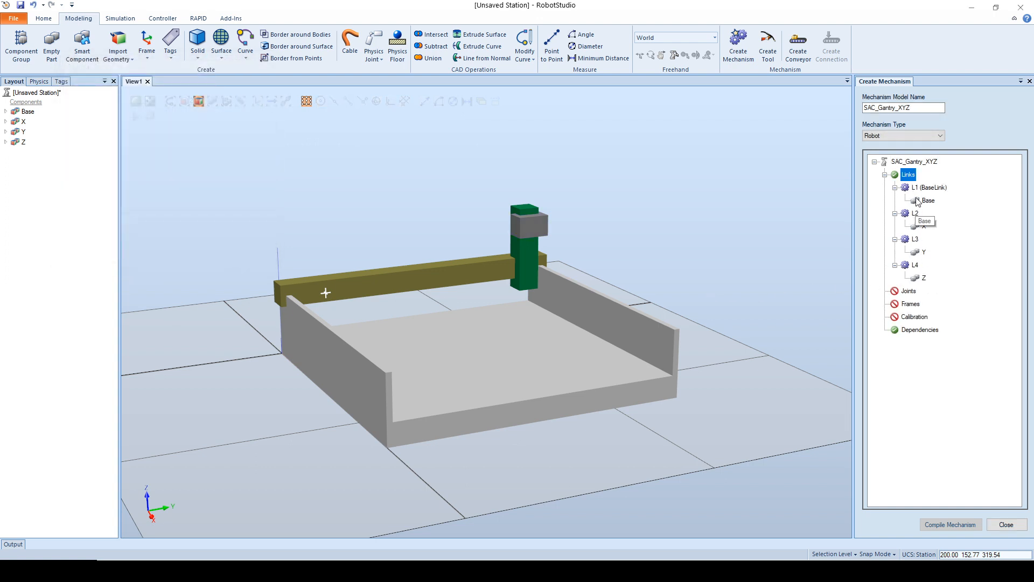
Step: Collapse the finished links and start a prismatic joint J1 from the BaseLink L1 to child link L2
click(895, 187)
click(895, 200)
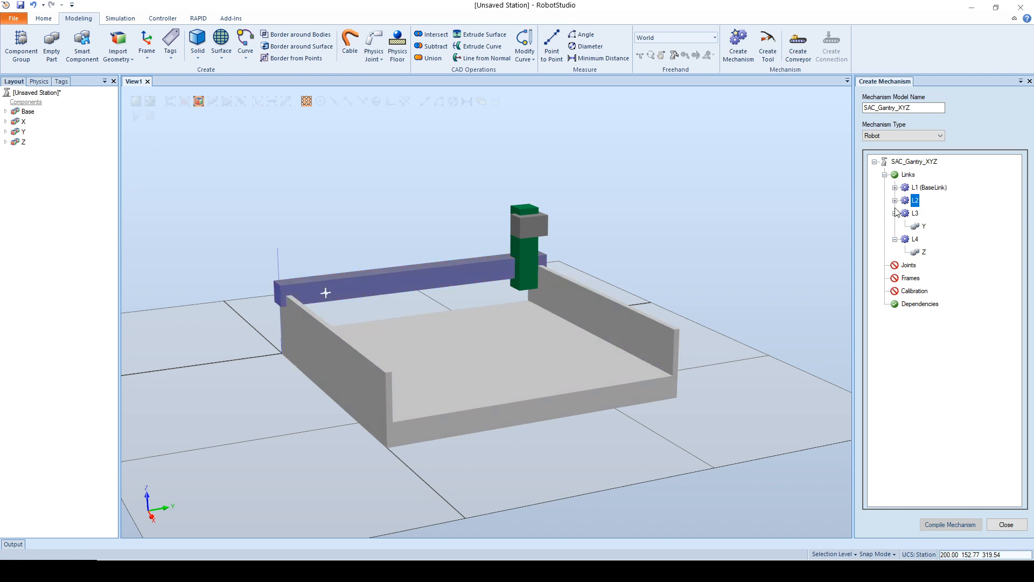
click(895, 213)
click(895, 226)
click(884, 175)
right_click(908, 189)
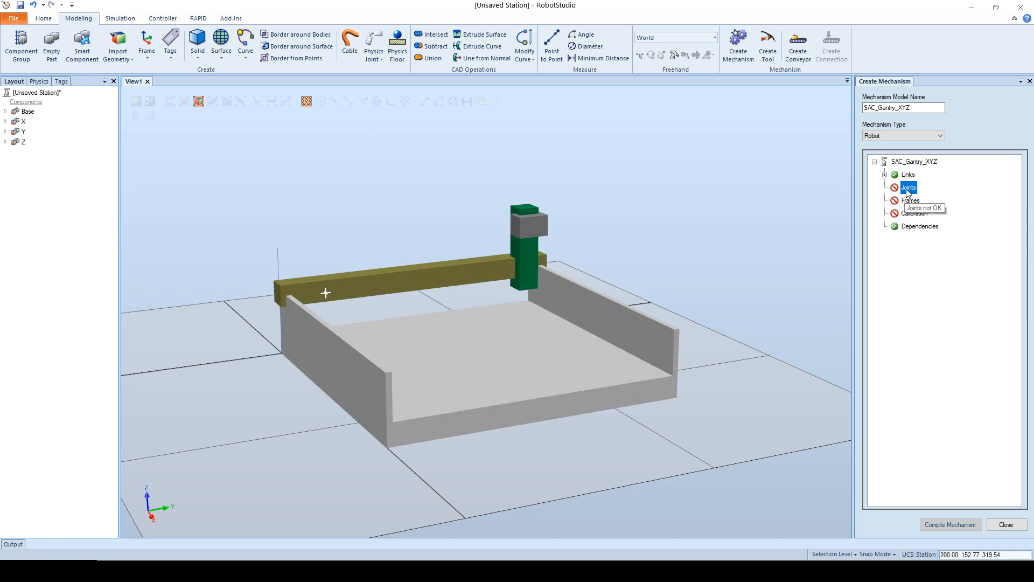
click(918, 205)
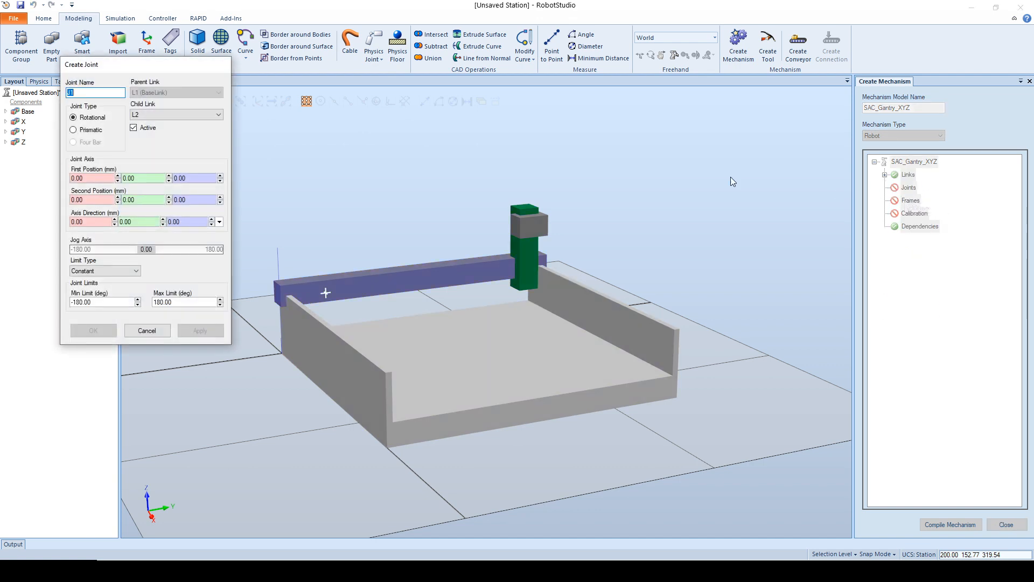
click(81, 130)
drag(130, 69, 131, 148)
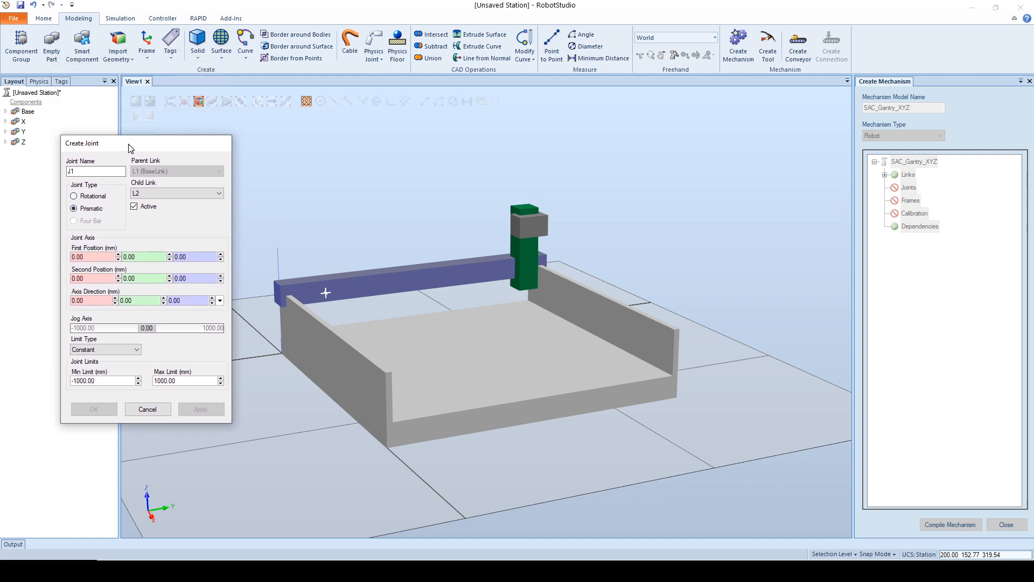
Step: Set joint J1's axis along positive X with a second position of 1, 0, 0 mm
click(86, 278)
text(1)
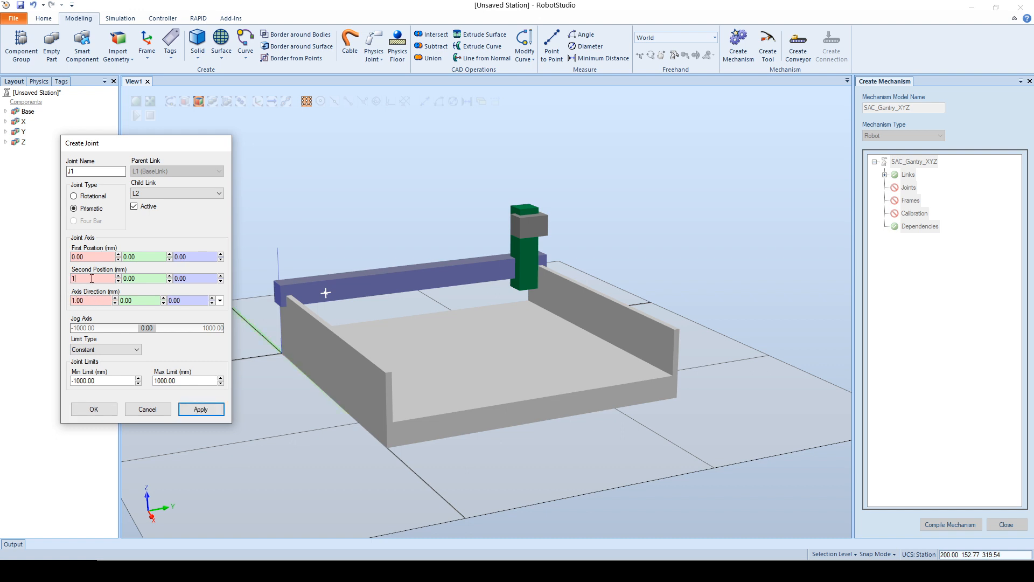
click(93, 257)
click(89, 279)
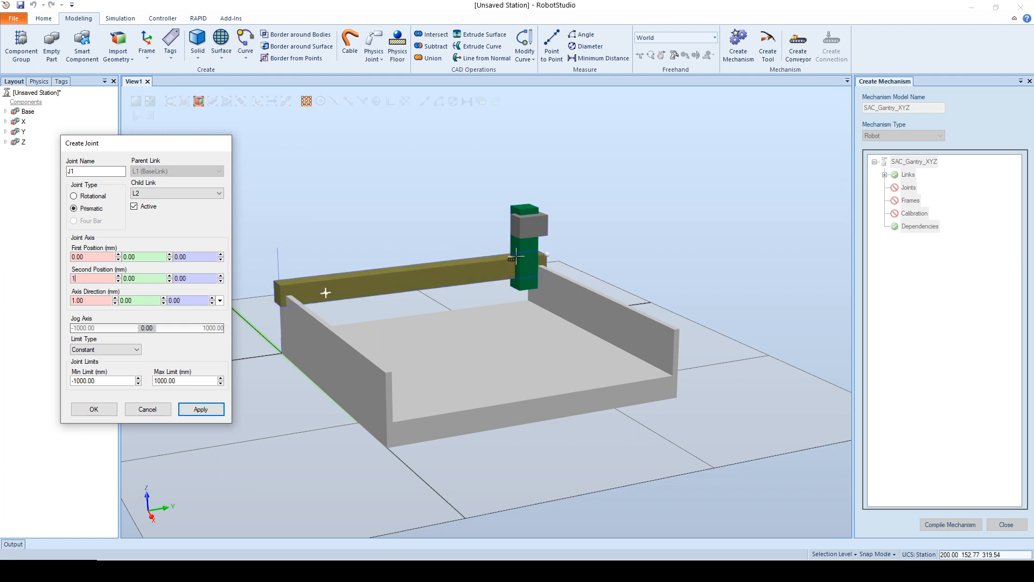
click(86, 258)
click(85, 280)
click(86, 300)
Step: Limit joint J1 to 0 through 1200 mm, test the travel by jogging, and apply the joint
double_click(107, 381)
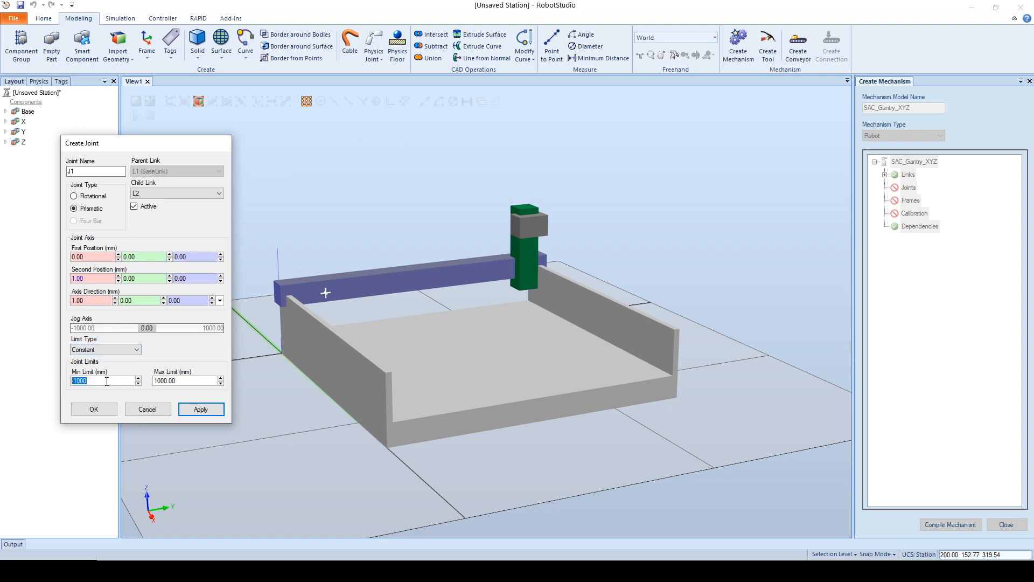
text(0)
drag(188, 381, 159, 382)
text(200)
drag(80, 328, 30, 334)
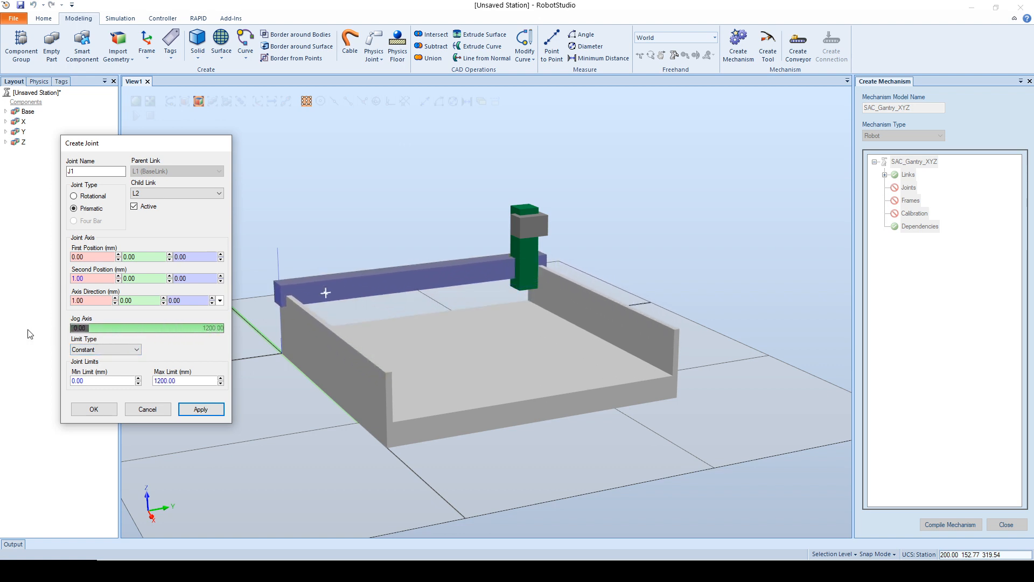
click(184, 408)
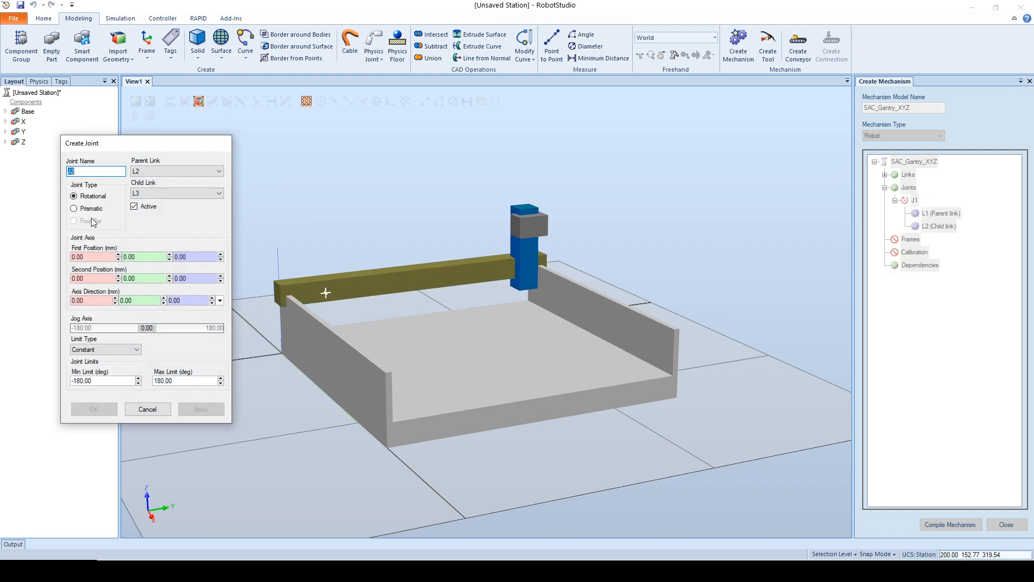
Step: Make joint J2 from L2 to L3 prismatic with a 0 mm minimum limit and a second axis position of 0, -1, 0 mm
click(74, 208)
drag(102, 381, 47, 382)
text(0)
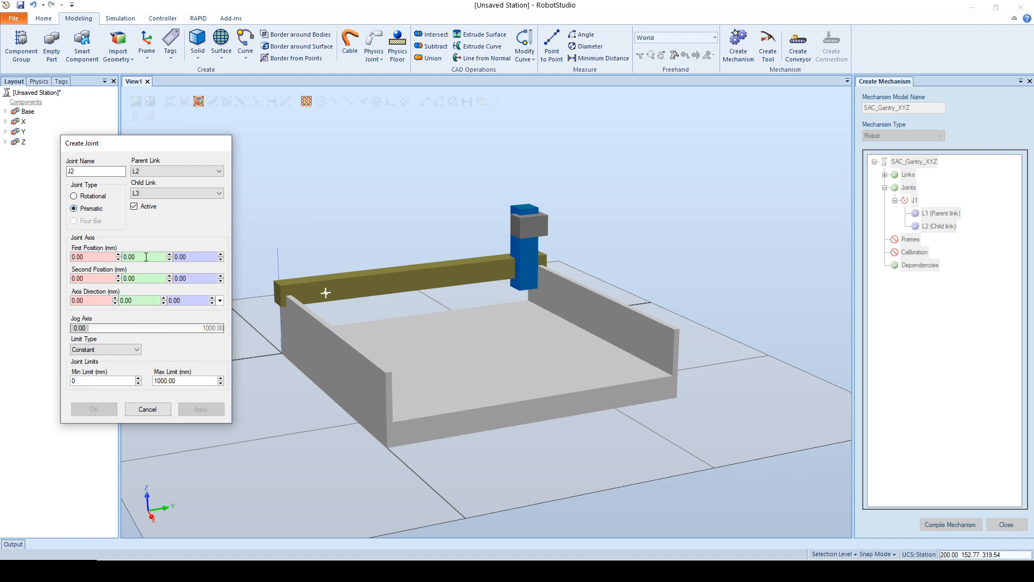
click(144, 258)
click(128, 279)
text(-1)
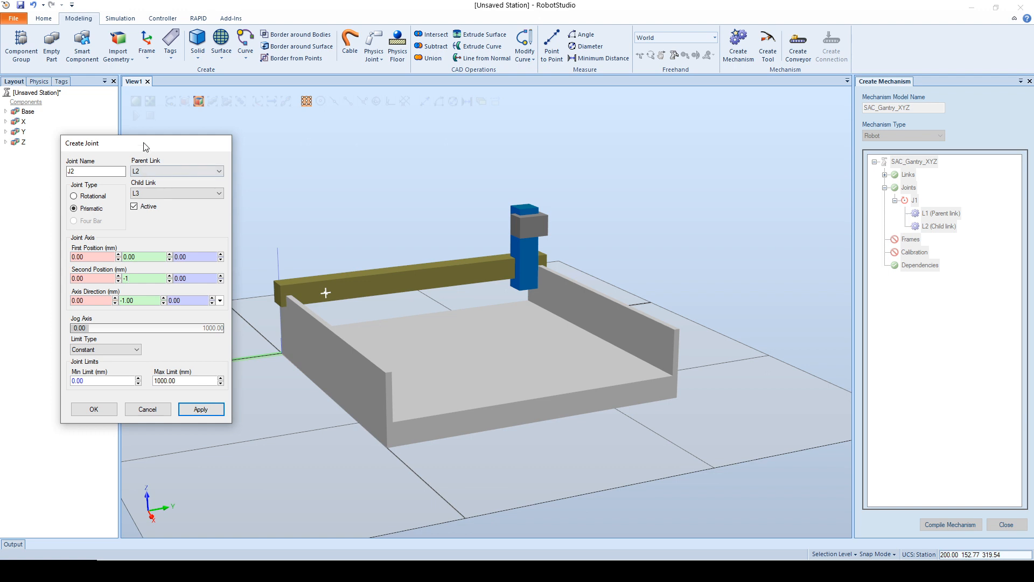
drag(146, 144, 158, 143)
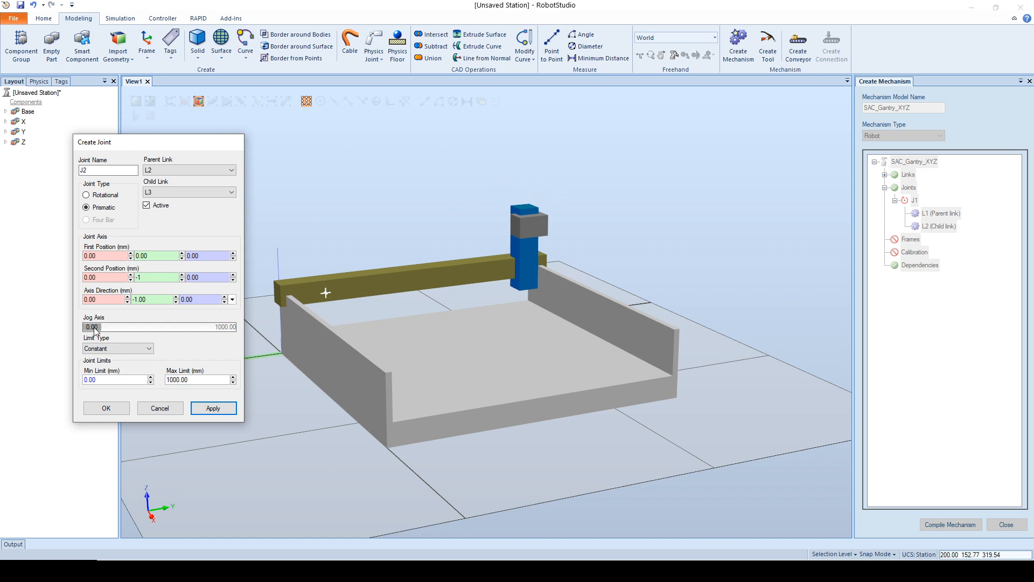
Step: Set joint J2's maximum limit to 1100 mm, checking the travel by jogging, and apply the joint
mouse_move(100, 327)
mouse_down()
mouse_move(233, 328)
mouse_move(86, 327)
mouse_up()
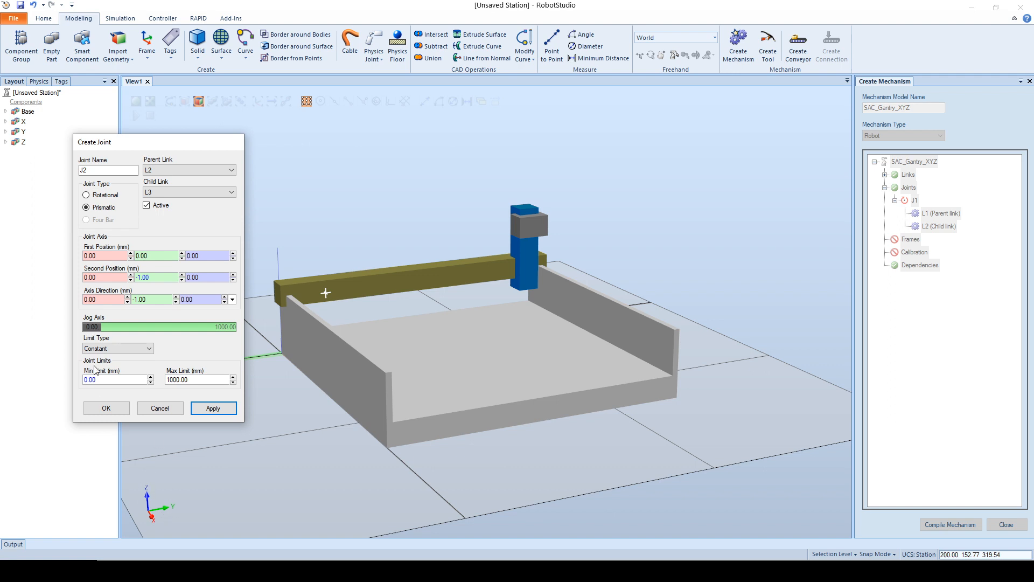
mouse_move(95, 327)
mouse_down()
mouse_move(151, 331)
mouse_move(79, 328)
mouse_move(235, 334)
mouse_move(81, 336)
mouse_up()
click(172, 380)
key(Delete)
text(1100)
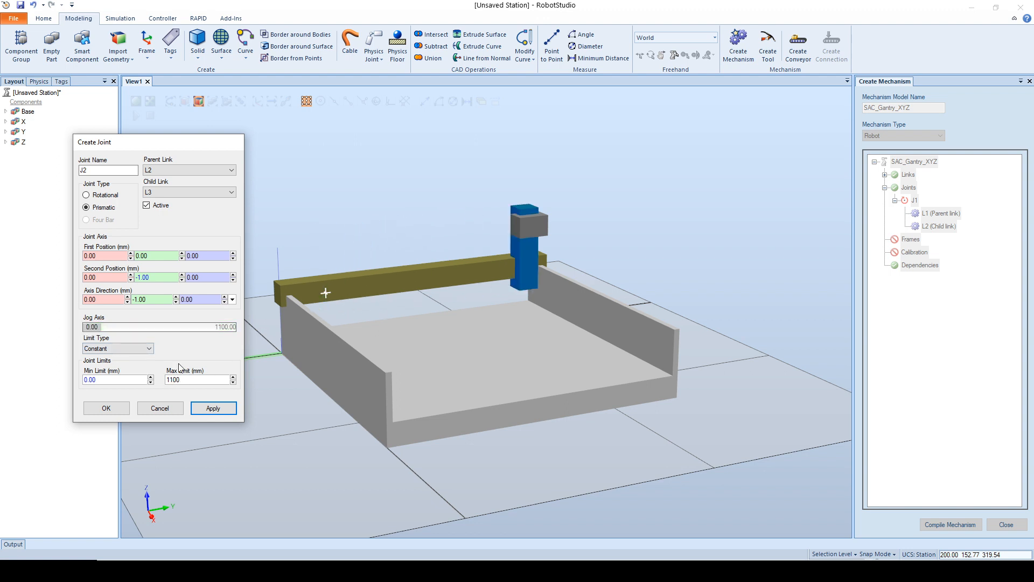
drag(92, 327, 46, 328)
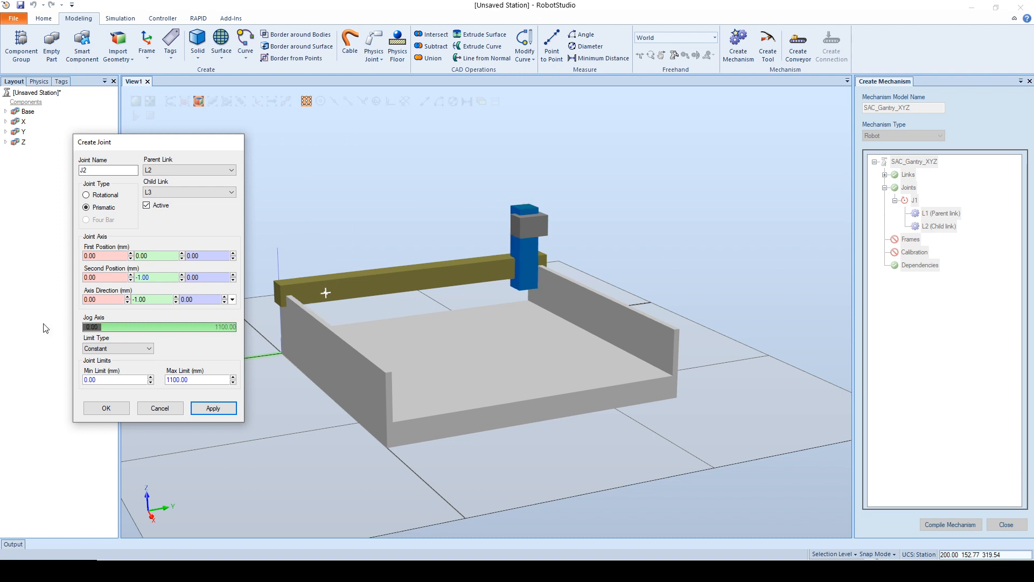
click(213, 409)
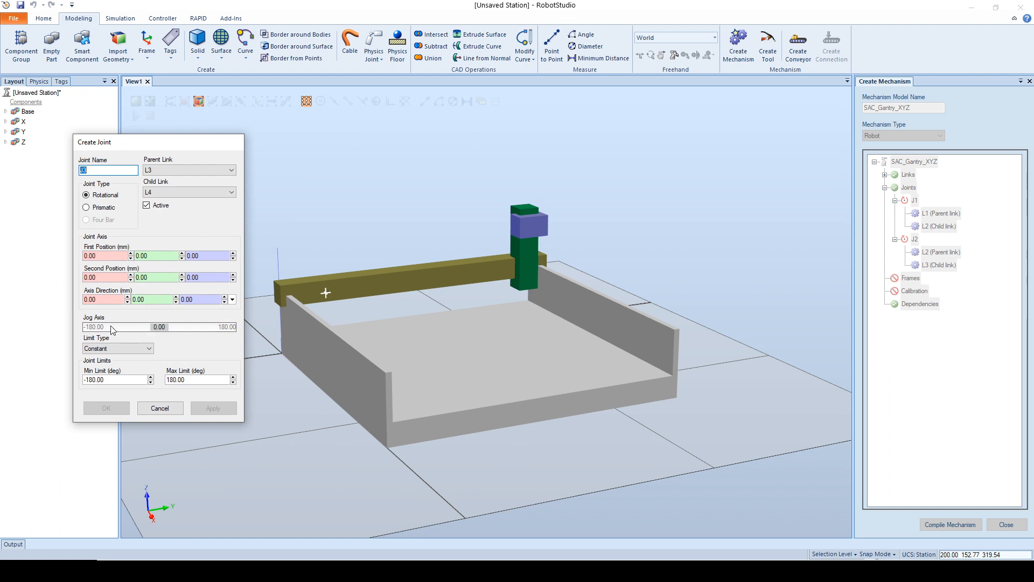
Step: Make joint J3 from L3 to L4 prismatic with a 0 mm minimum limit and a second axis position of 0, 0, -1 mm
click(105, 209)
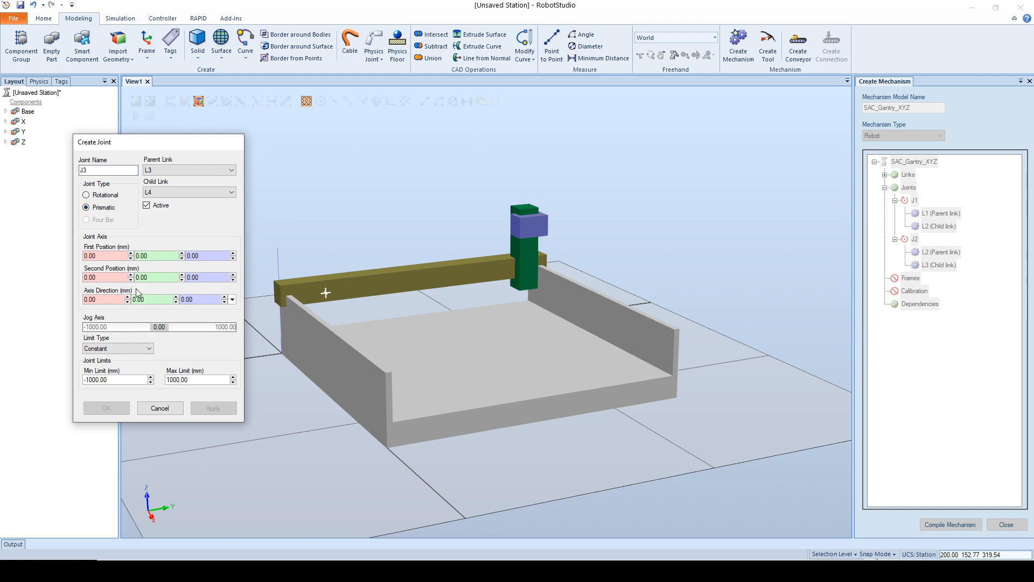
double_click(119, 379)
text(0)
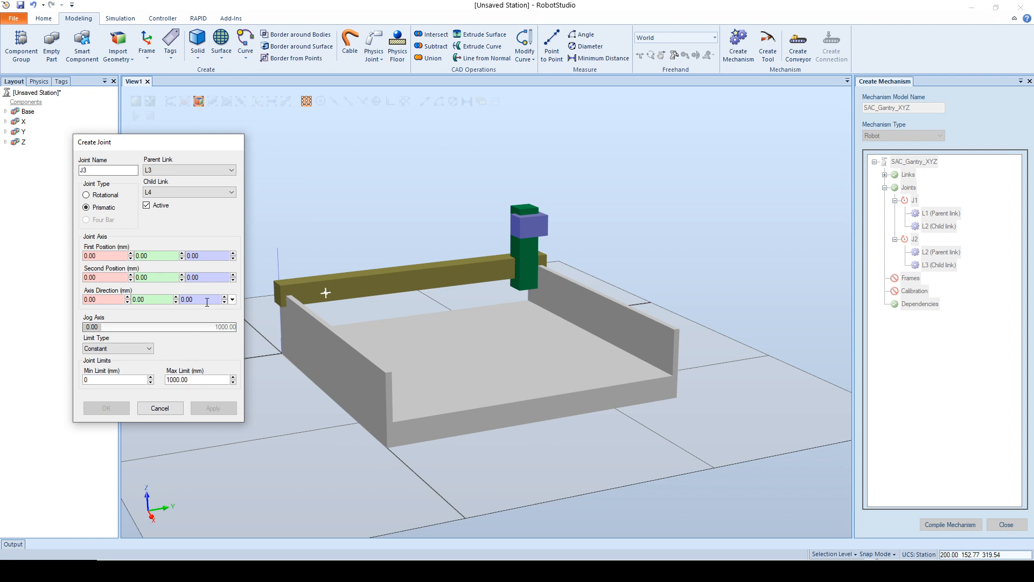
double_click(212, 277)
text(0)
key(BackSpace)
text(-1)
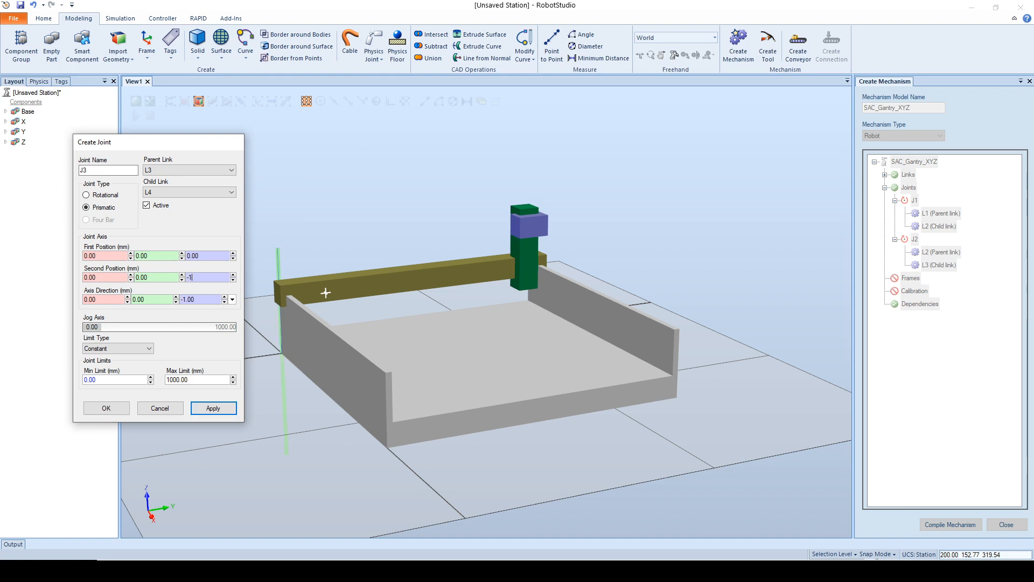
Step: Tune joint J3's maximum limit to 250 mm by jogging the Z part, and finish creating joints
scroll(281, 277, down, 1)
scroll(343, 281, up, 1)
scroll(458, 248, down, 1)
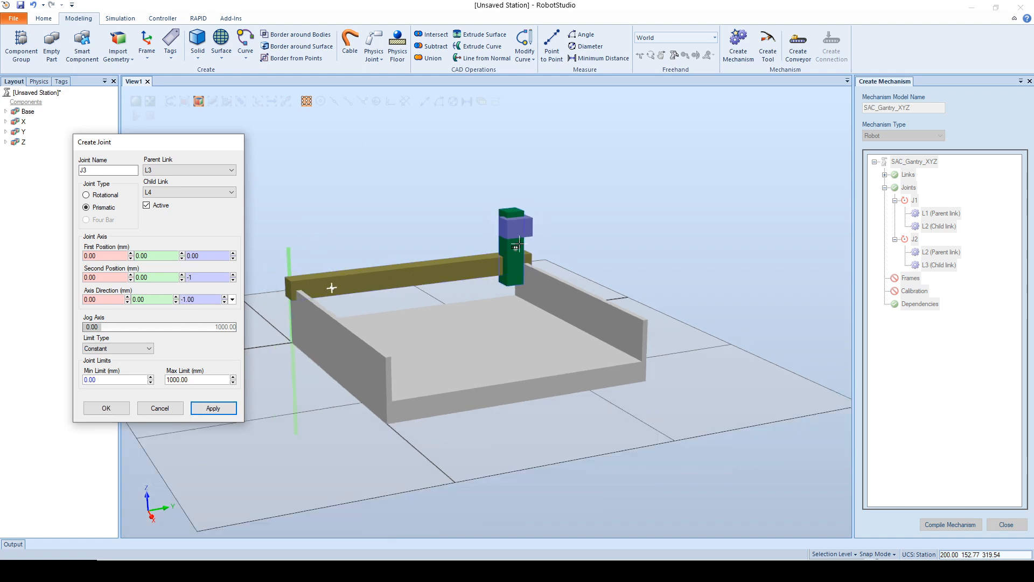
scroll(523, 237, up, 3)
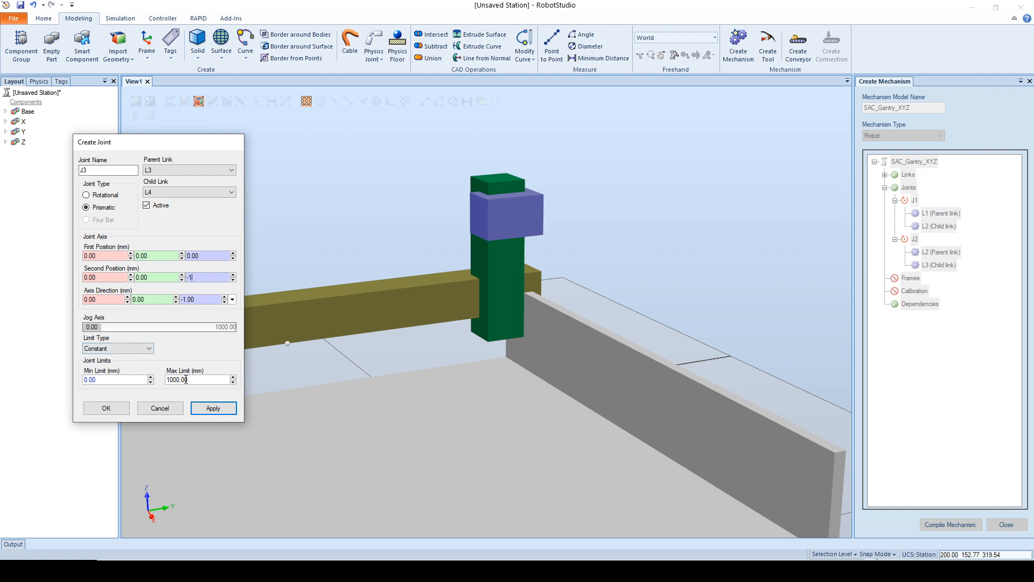
drag(188, 381, 175, 381)
drag(92, 327, 296, 344)
click(172, 380)
text(2)
drag(94, 327, 273, 334)
click(177, 379)
key(Delete)
text(50)
drag(93, 327, 262, 336)
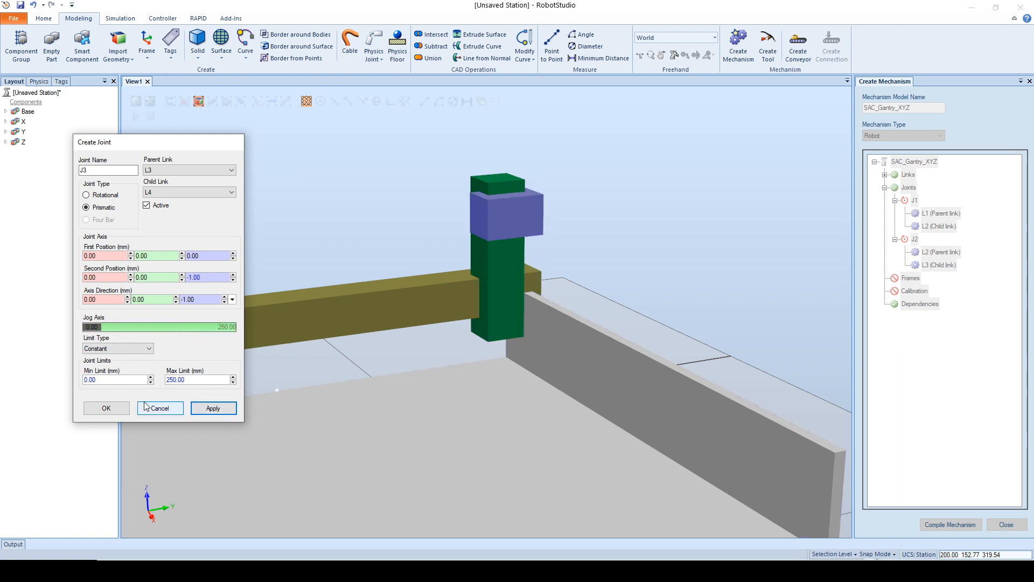
click(106, 408)
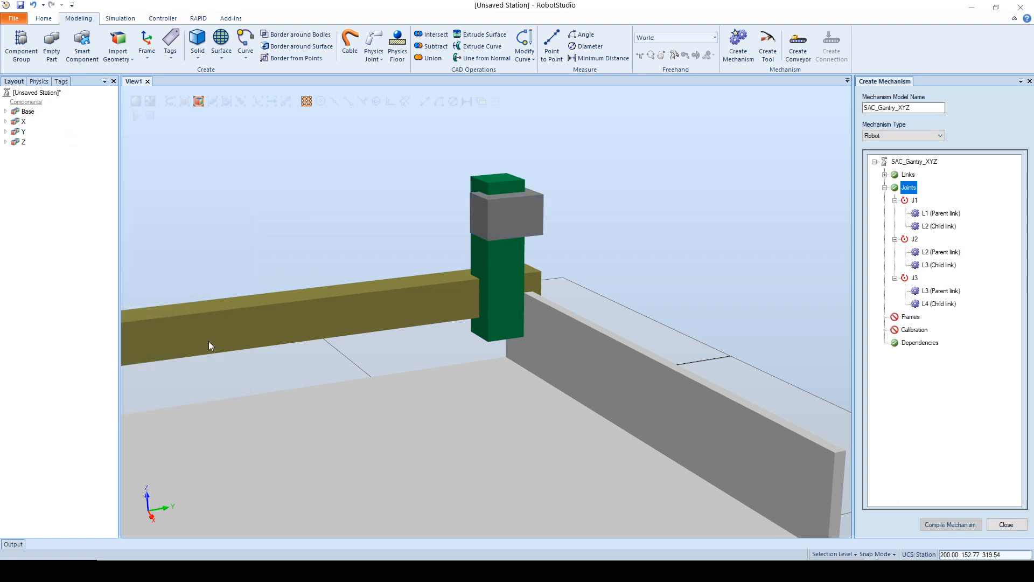
Step: Start a frame on link L4 and snap its position to the Z part's face at 200, 1200, 520 mm
double_click(905, 278)
double_click(905, 239)
double_click(904, 201)
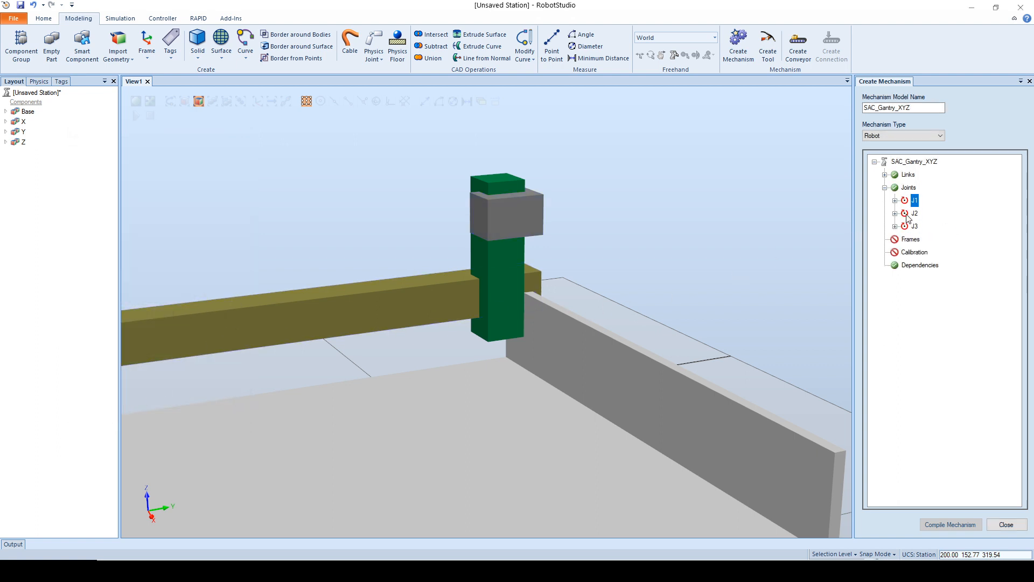
click(884, 187)
click(910, 200)
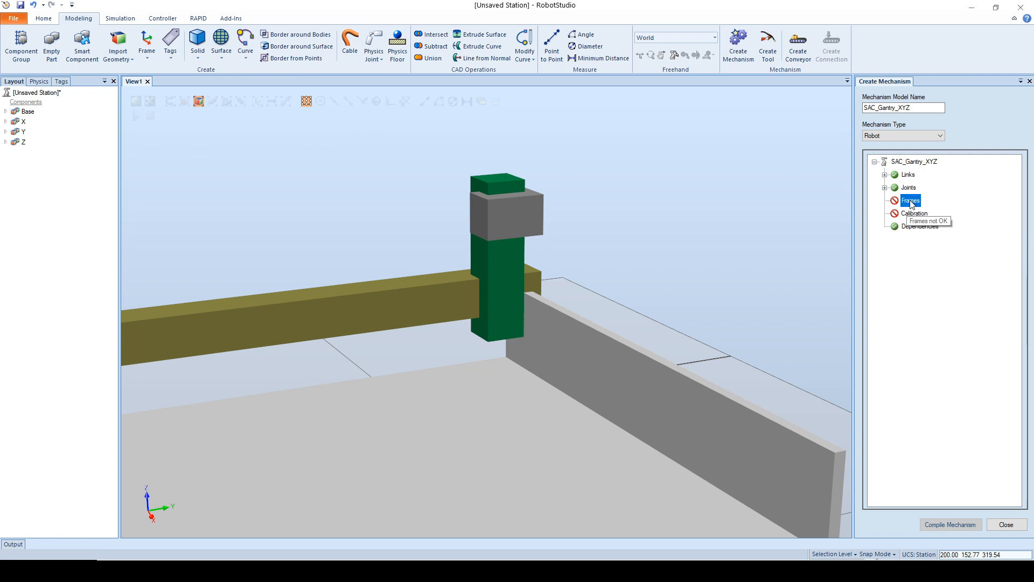
right_click(914, 203)
click(945, 208)
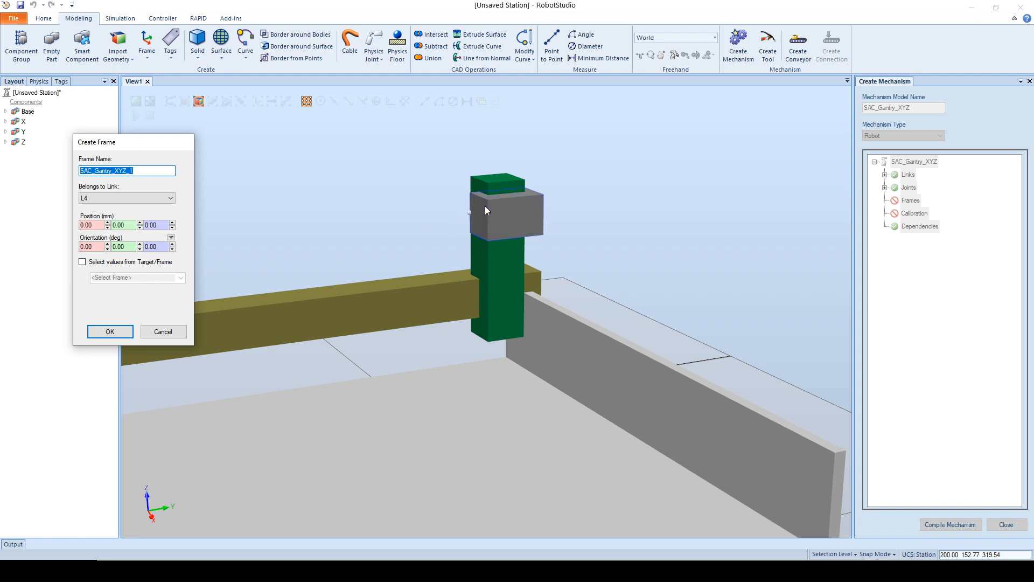
click(518, 218)
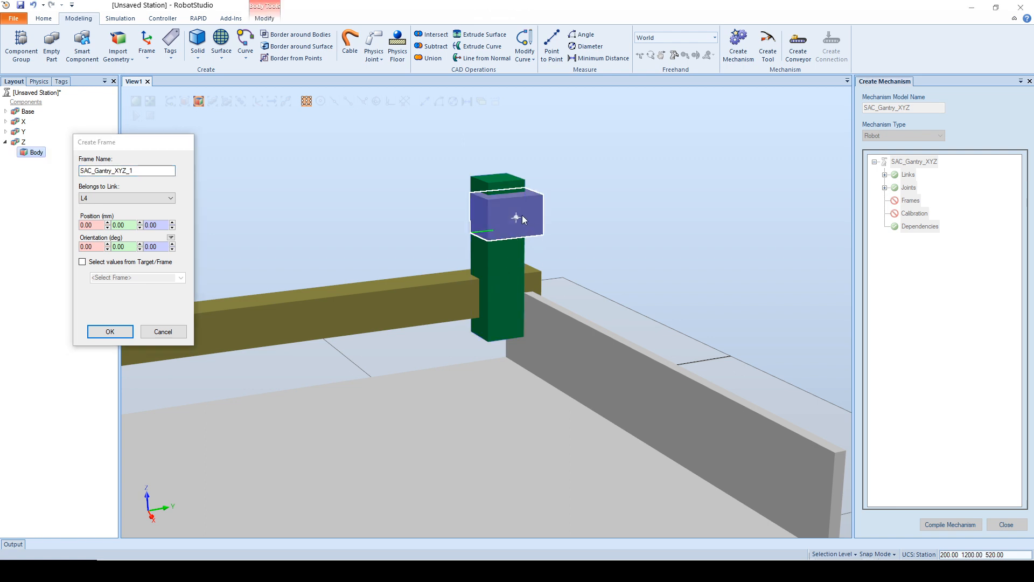
scroll(617, 241, up, 5)
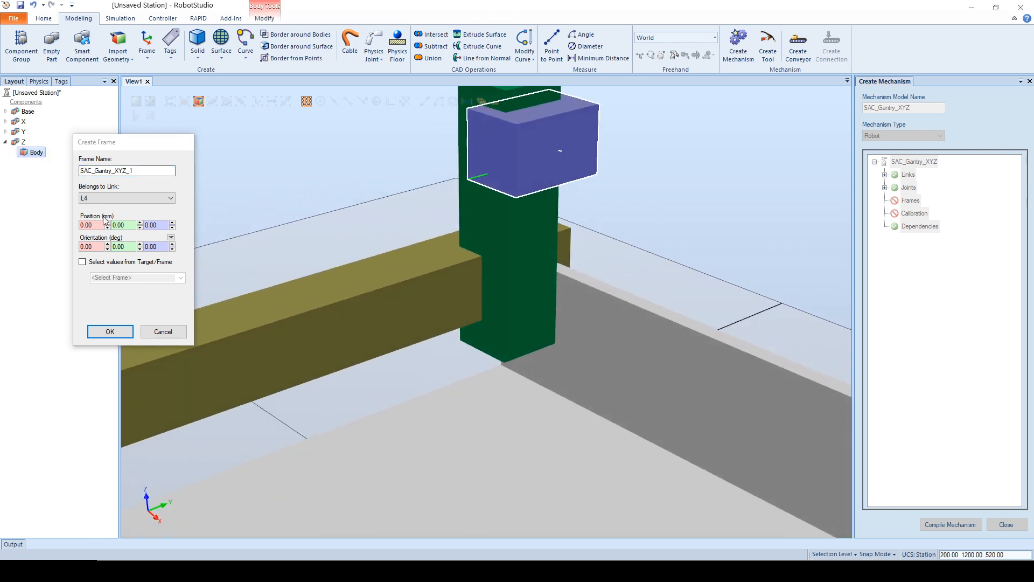
click(89, 225)
click(559, 151)
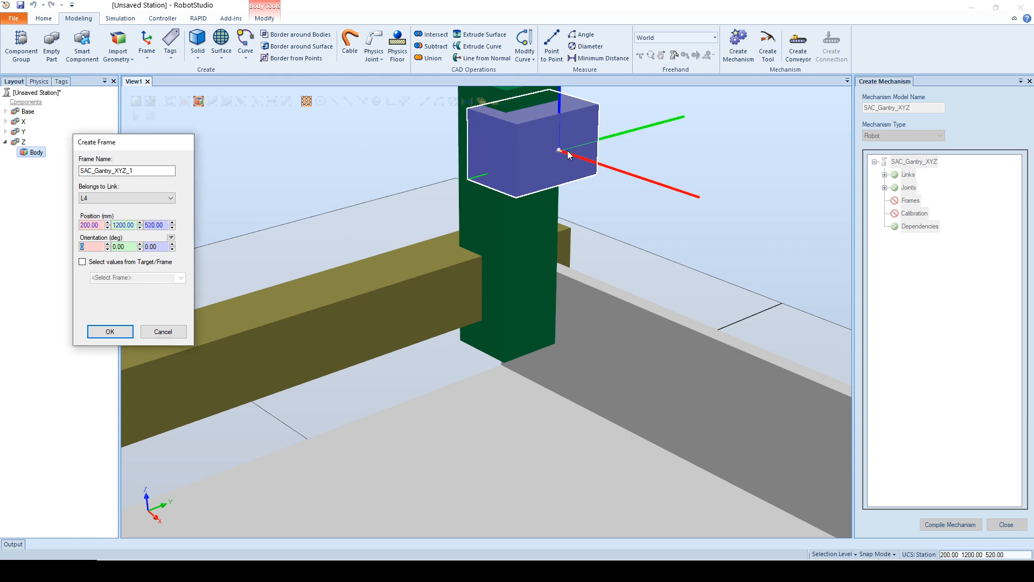
Step: Rotate the new frame 180 degrees about X so its Z axis points down, and inspect its axes
text(180)
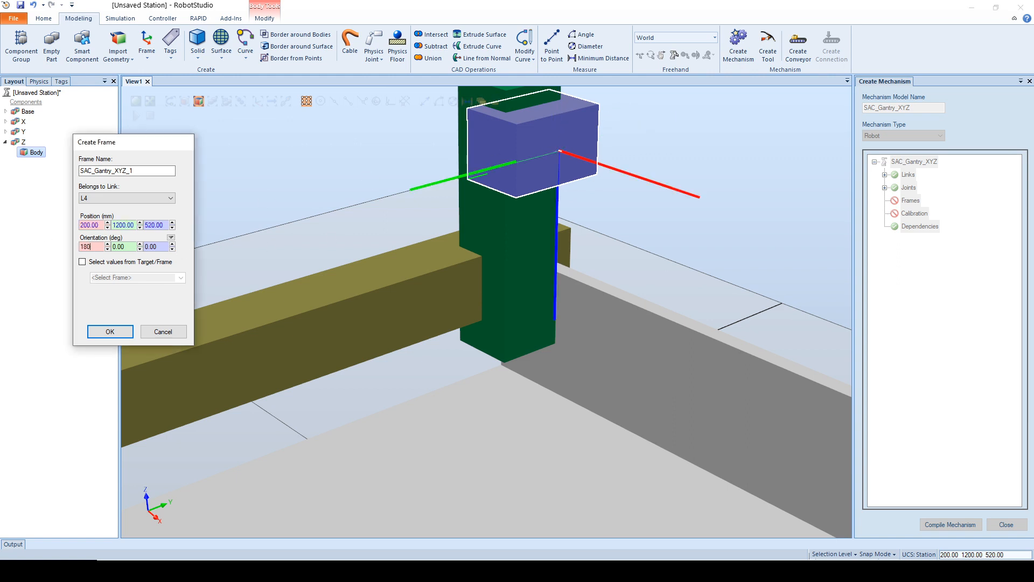
ctrl+shift+drag(197, 257, 225, 274)
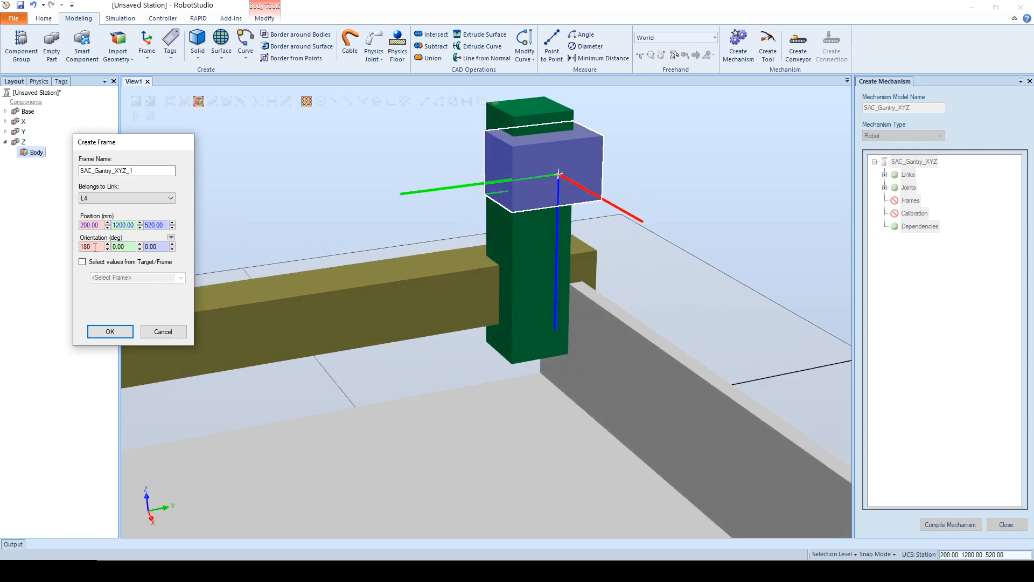
scroll(95, 248, down, 5)
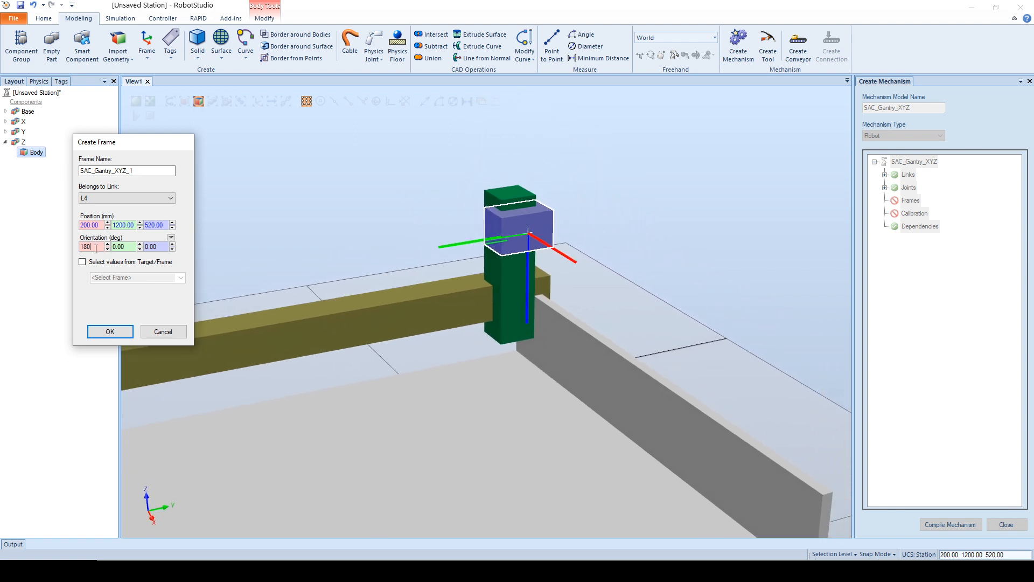
scroll(95, 247, up, 2)
key(alt+Tab)
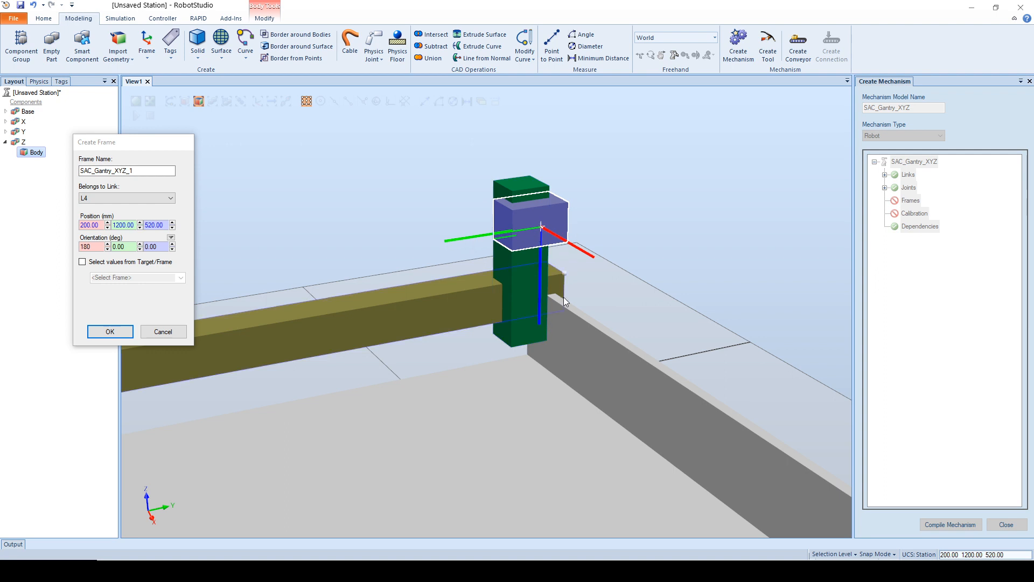
Step: Create the frame on link L4 and rename it SAC_Gantry_XYZ
click(110, 332)
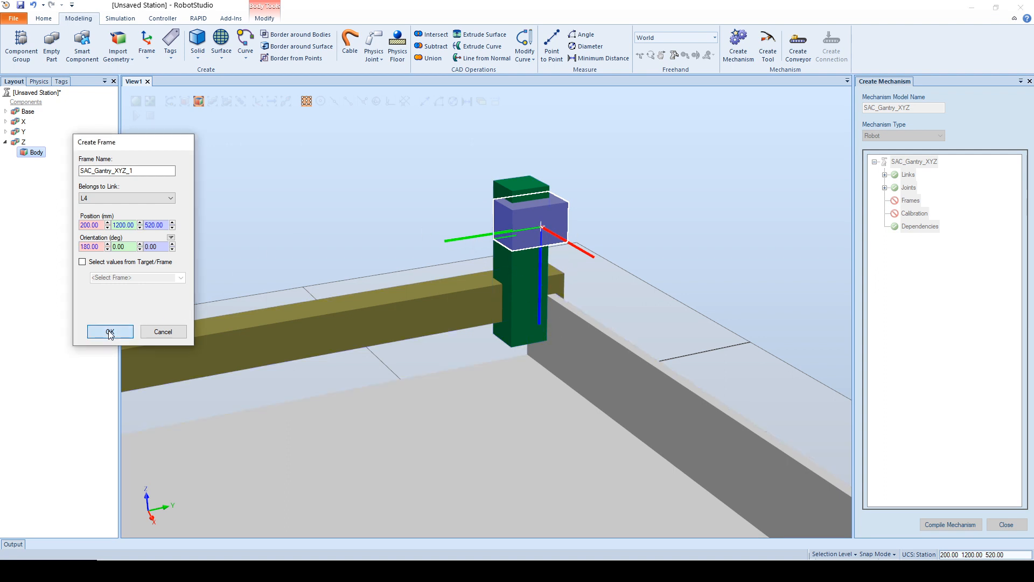
click(110, 333)
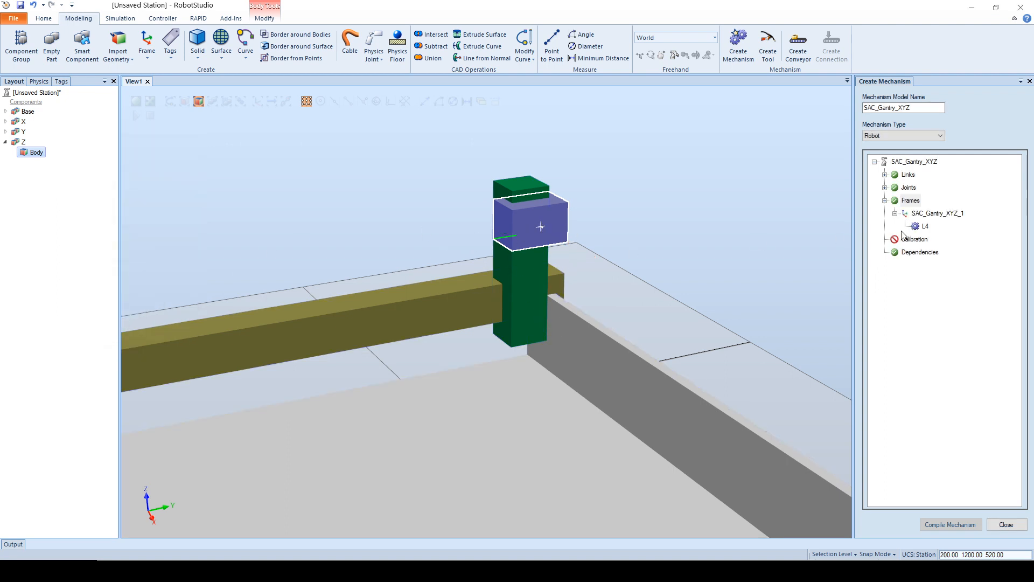
click(943, 215)
right_click(943, 215)
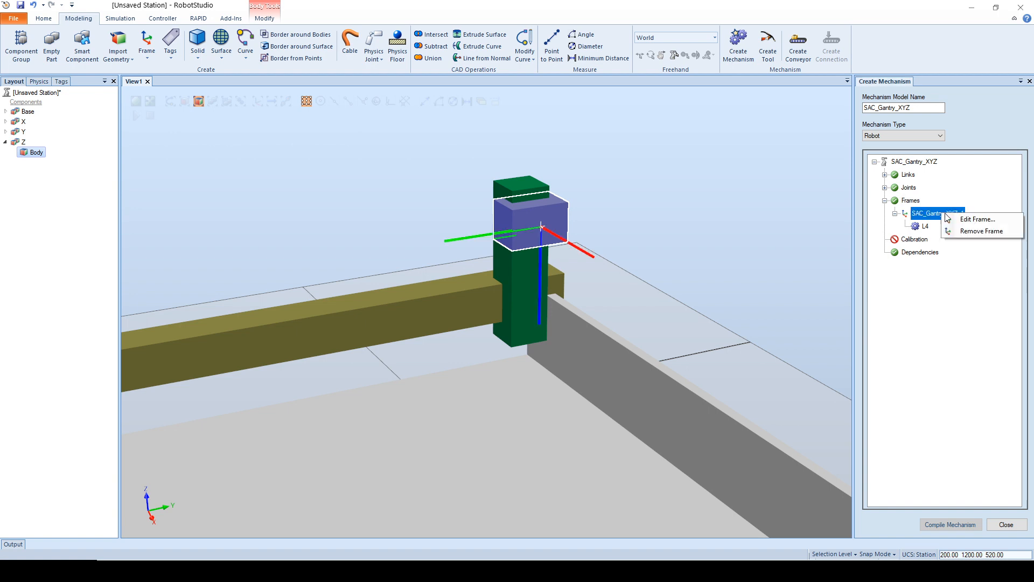
click(962, 218)
click(159, 172)
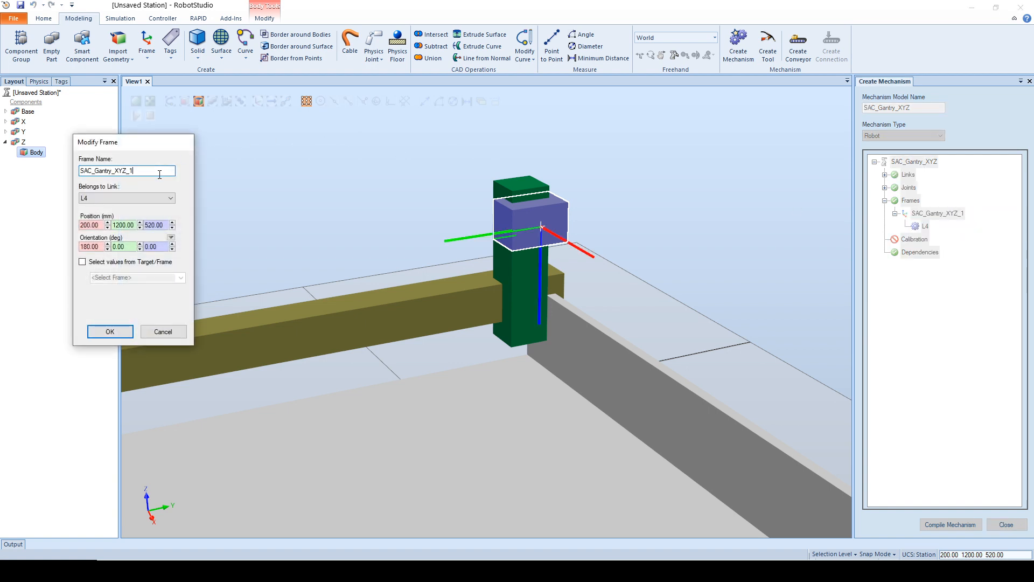
click(110, 331)
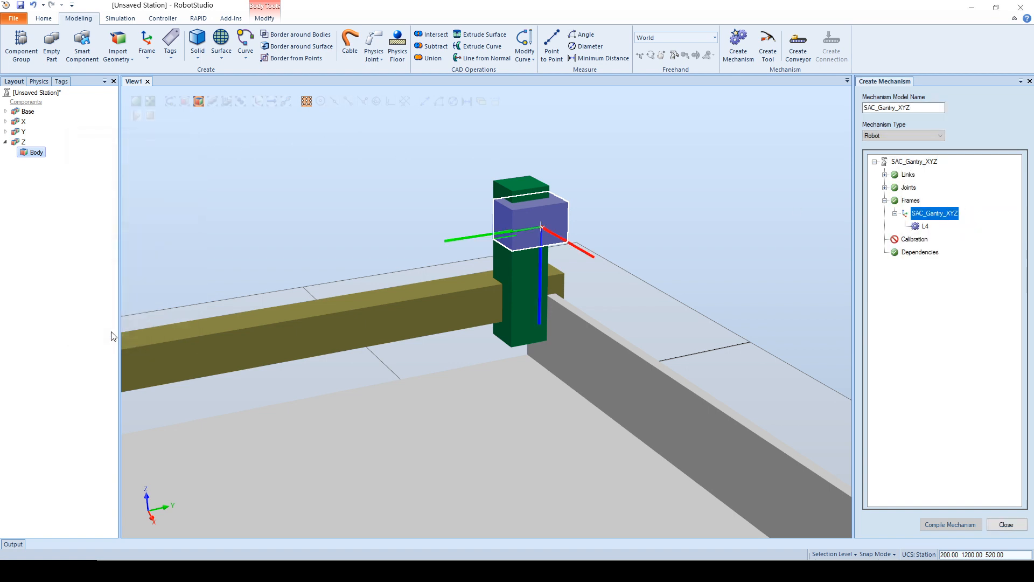
Step: Add a calibration for joint J3 to the mechanism
click(885, 201)
click(909, 214)
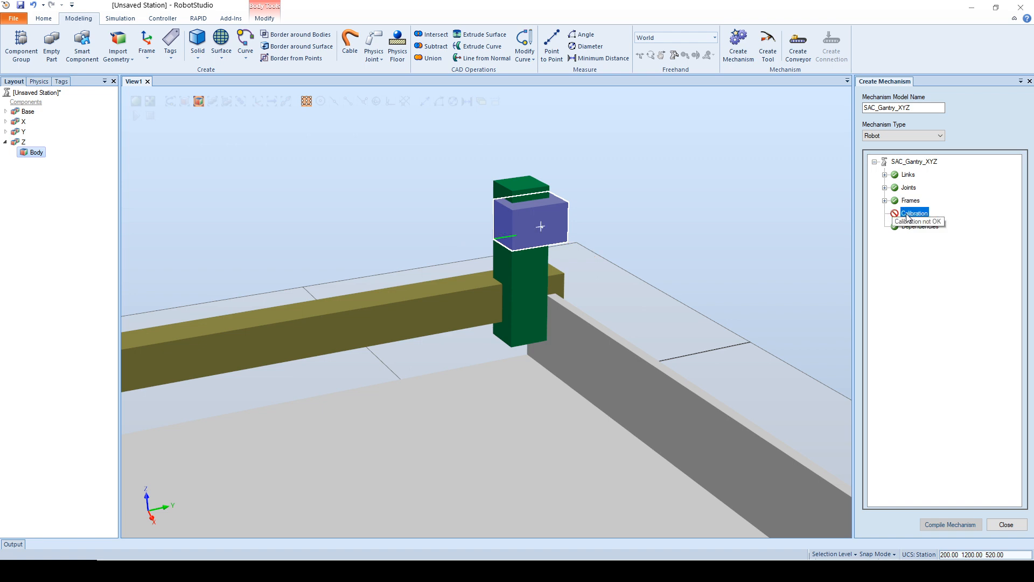
right_click(909, 214)
click(932, 218)
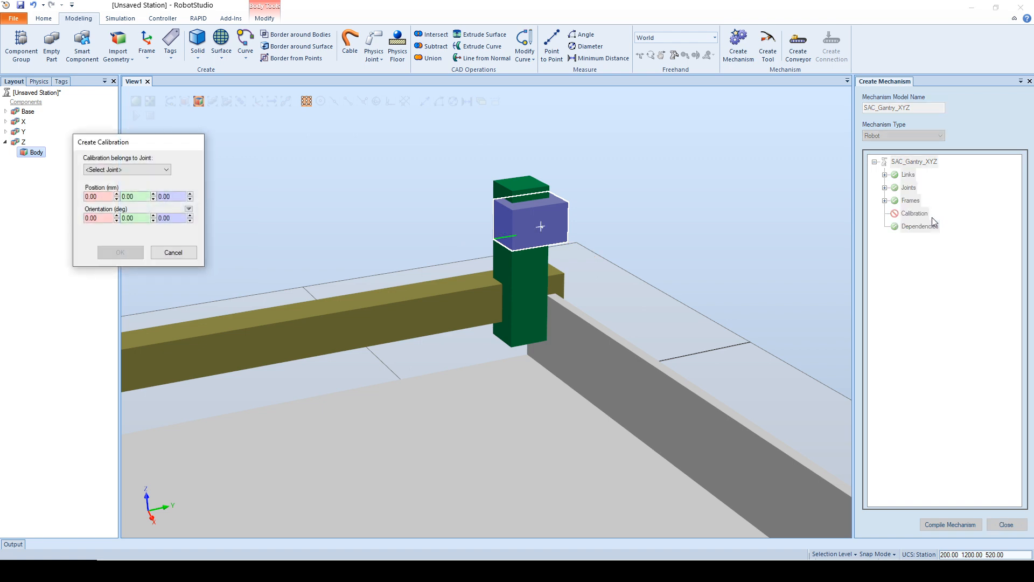
click(120, 171)
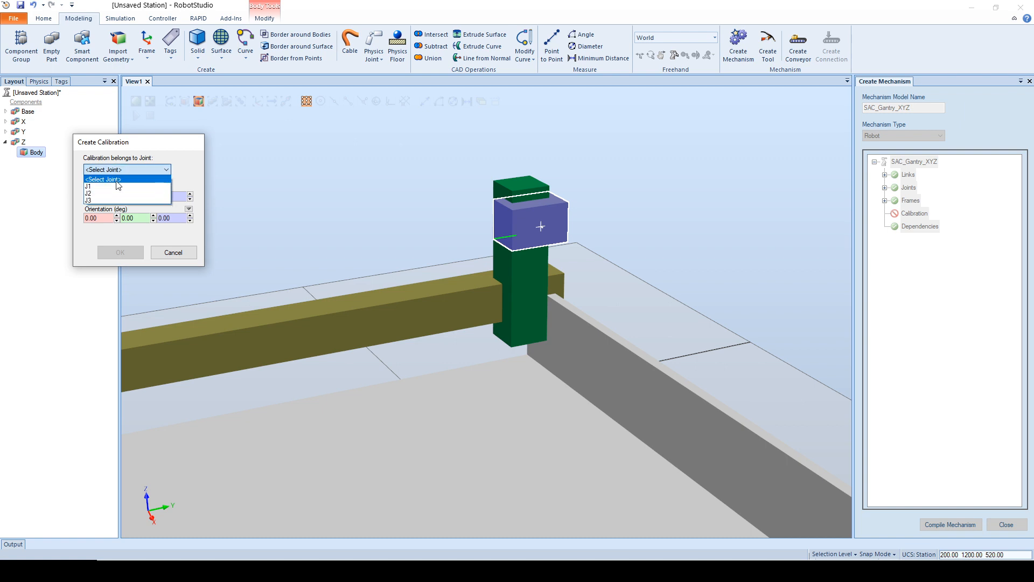
click(129, 201)
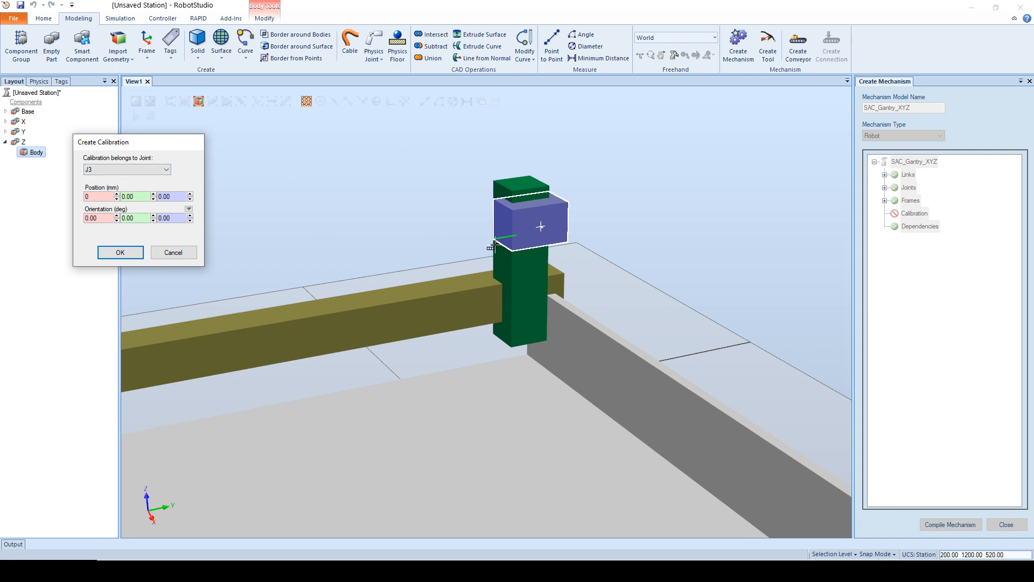
click(541, 227)
click(135, 256)
click(134, 258)
click(913, 227)
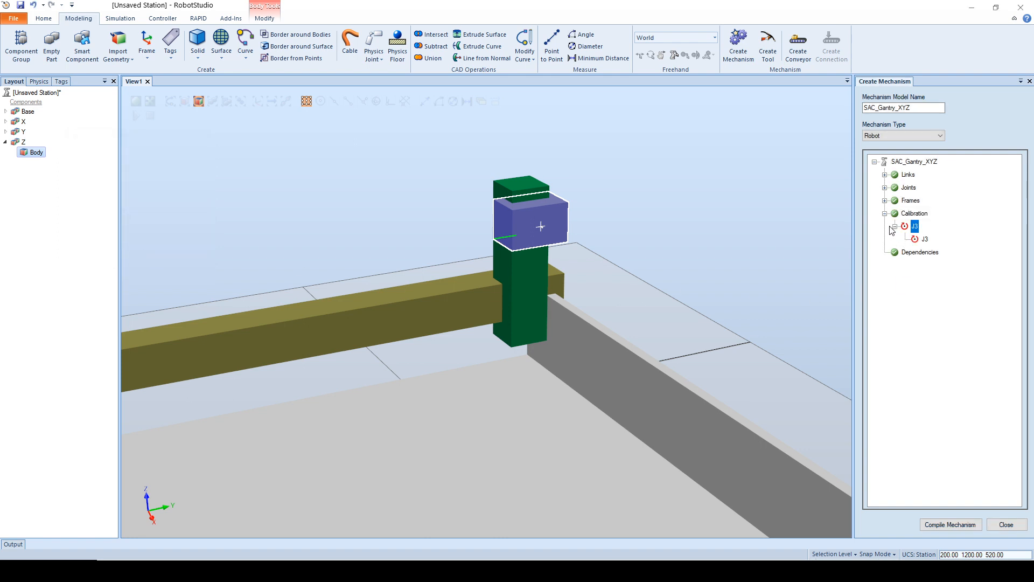
click(894, 226)
click(885, 213)
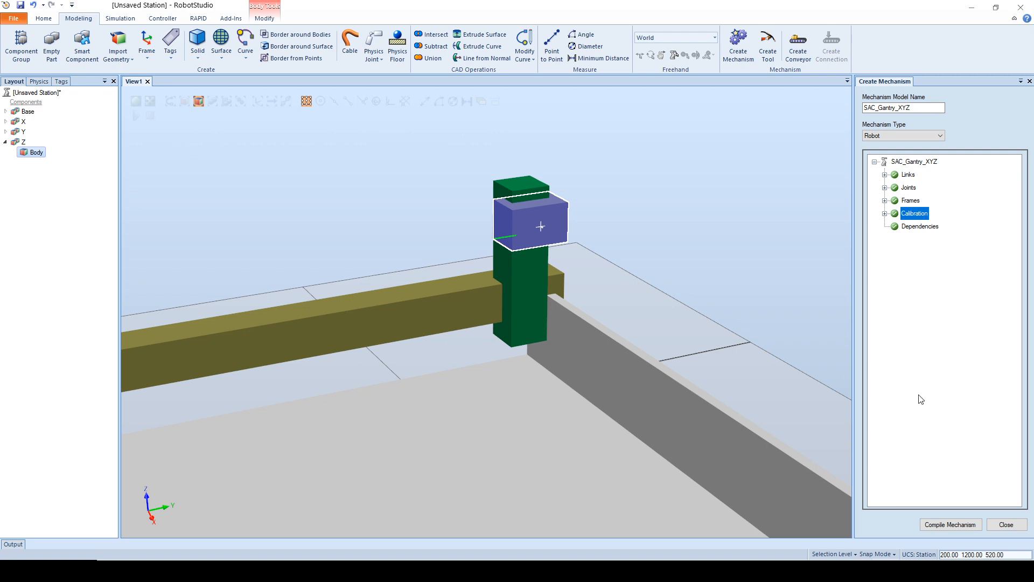
Step: Compile the SAC_Gantry_XYZ mechanism and finish mechanism creation
click(5, 141)
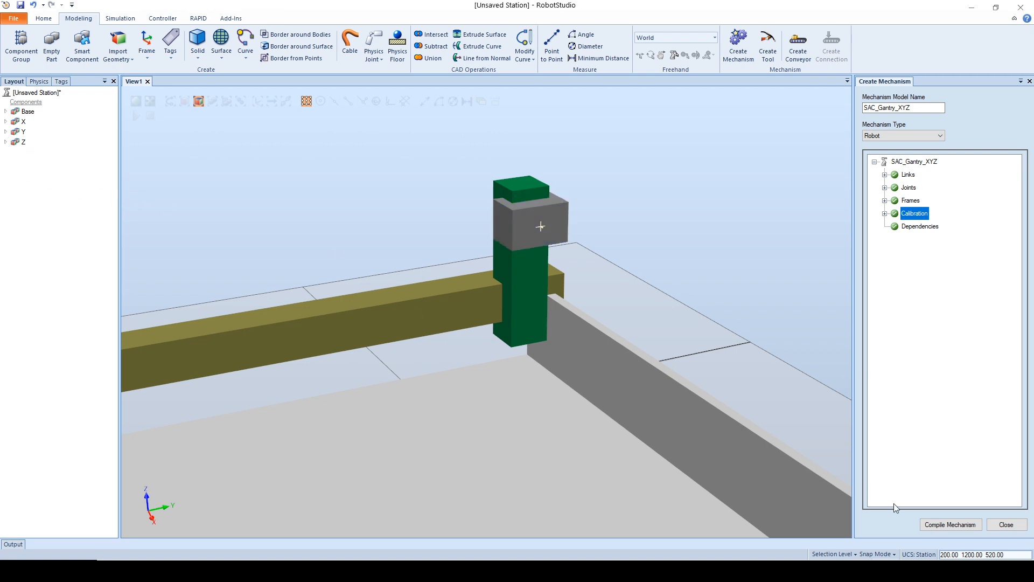
click(943, 530)
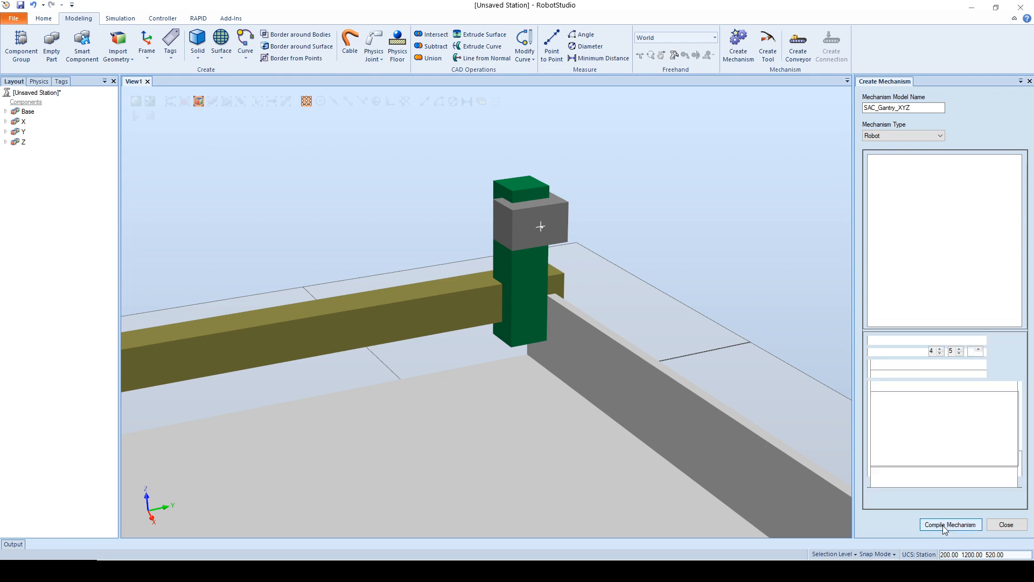
click(1006, 525)
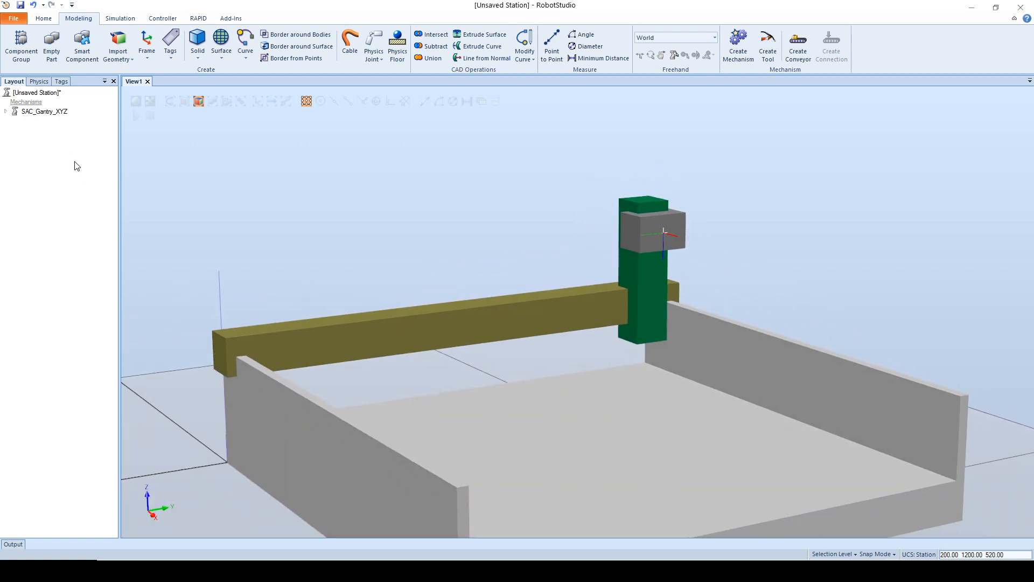
click(43, 19)
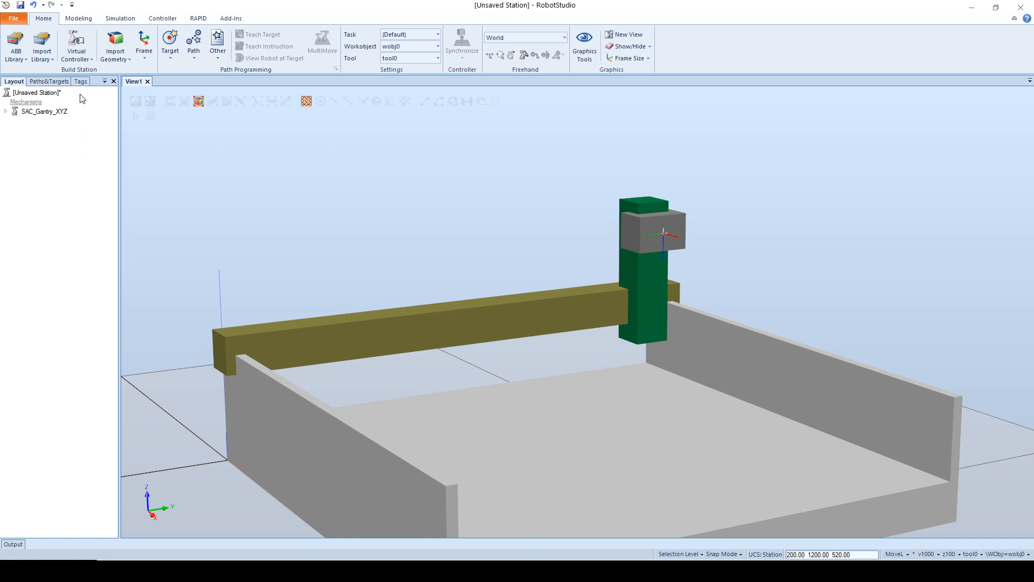
click(83, 60)
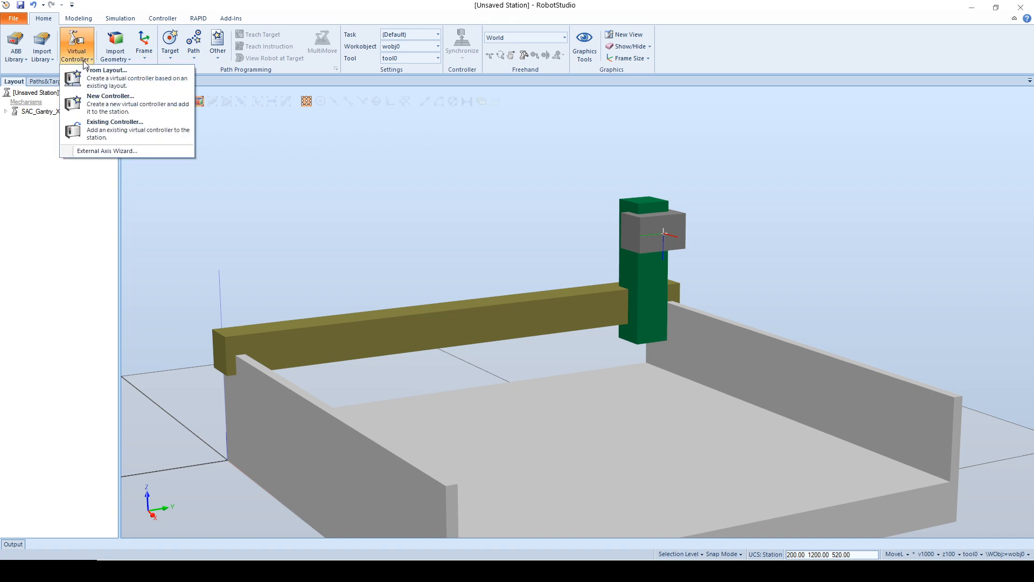
click(100, 105)
click(635, 382)
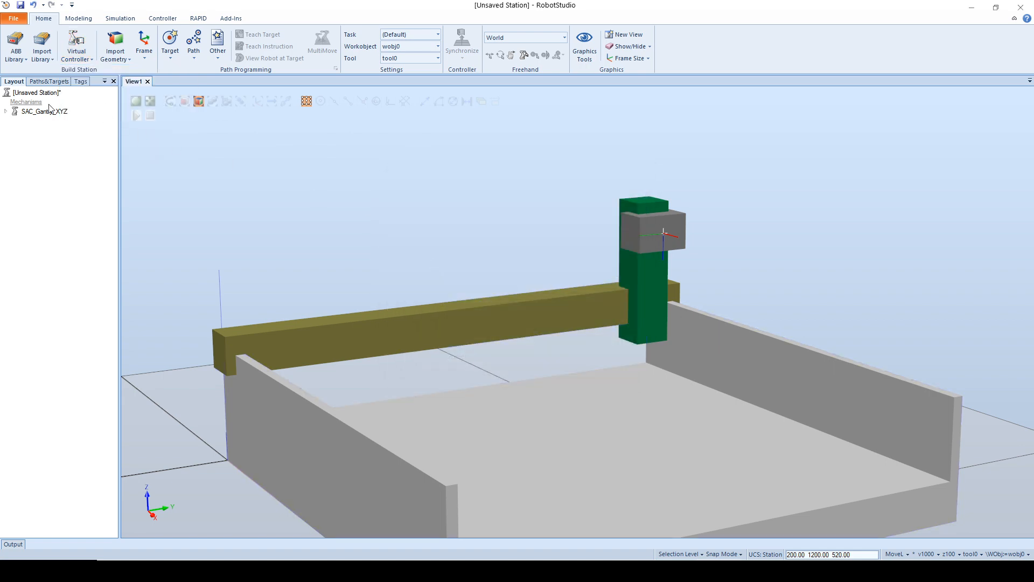
Step: Save the gantry mechanism as library file SAC_Gantry_XYZ.rslib and delete it from the station
right_click(40, 111)
click(76, 143)
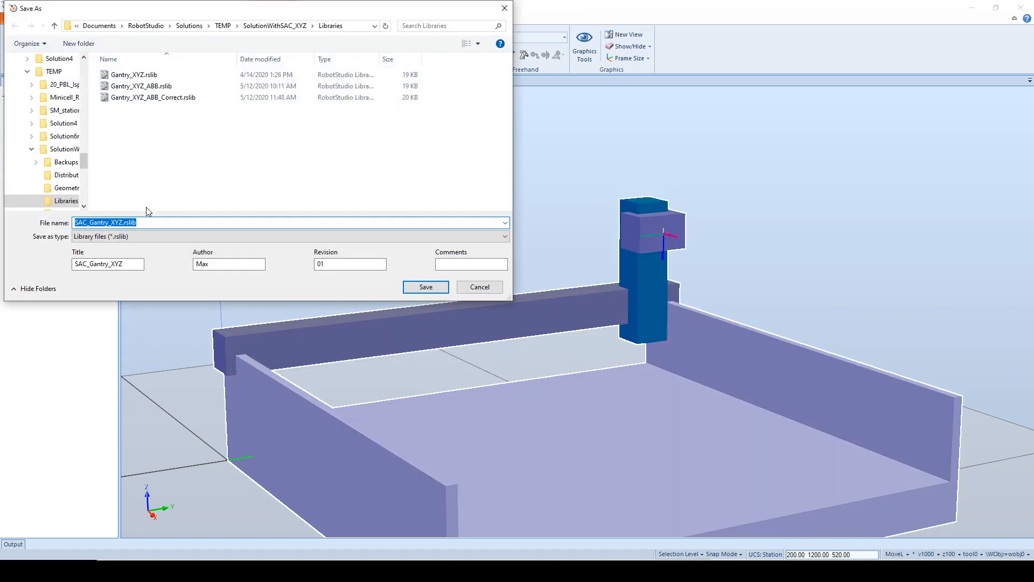
click(427, 288)
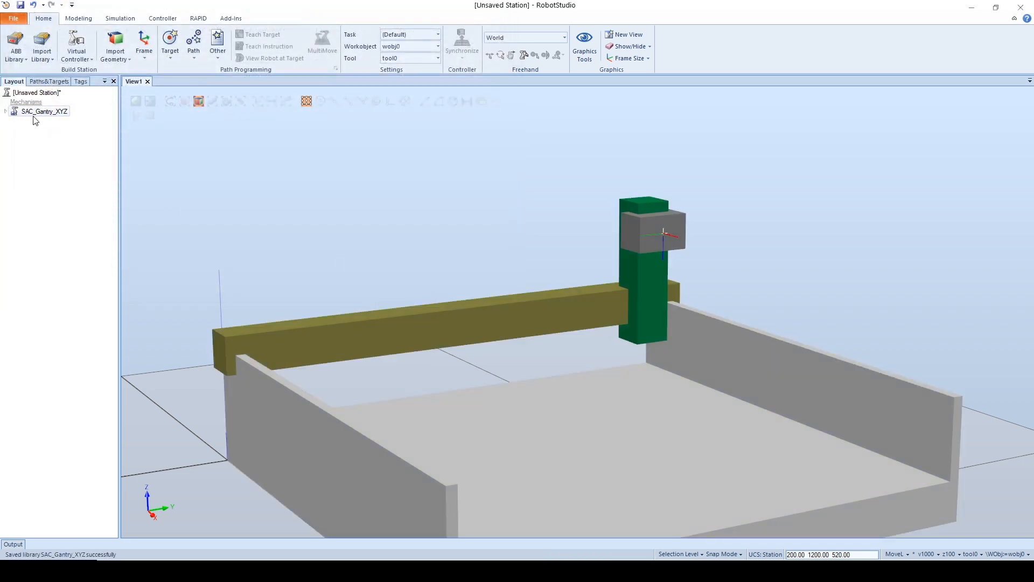
key(Delete)
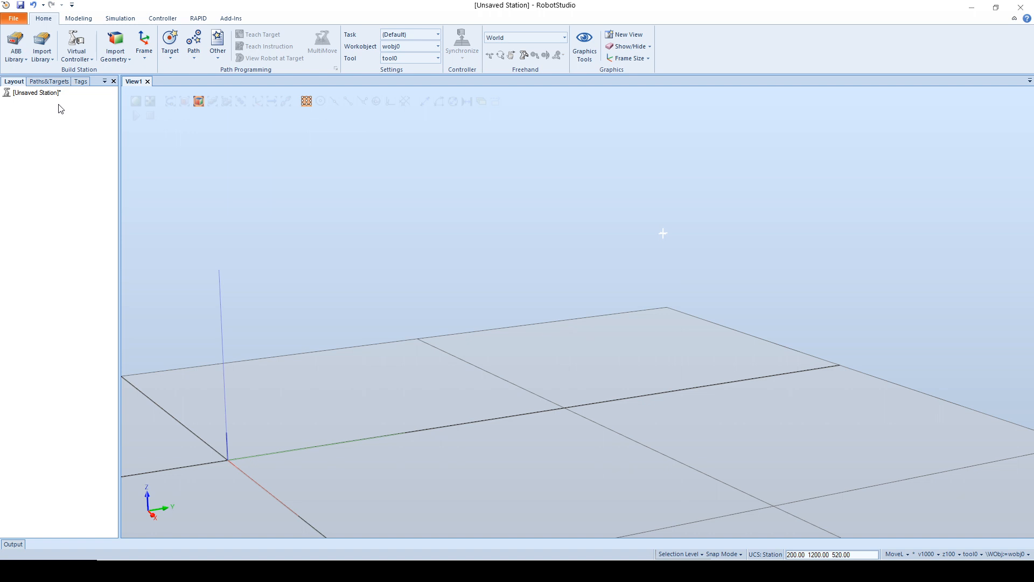
click(76, 54)
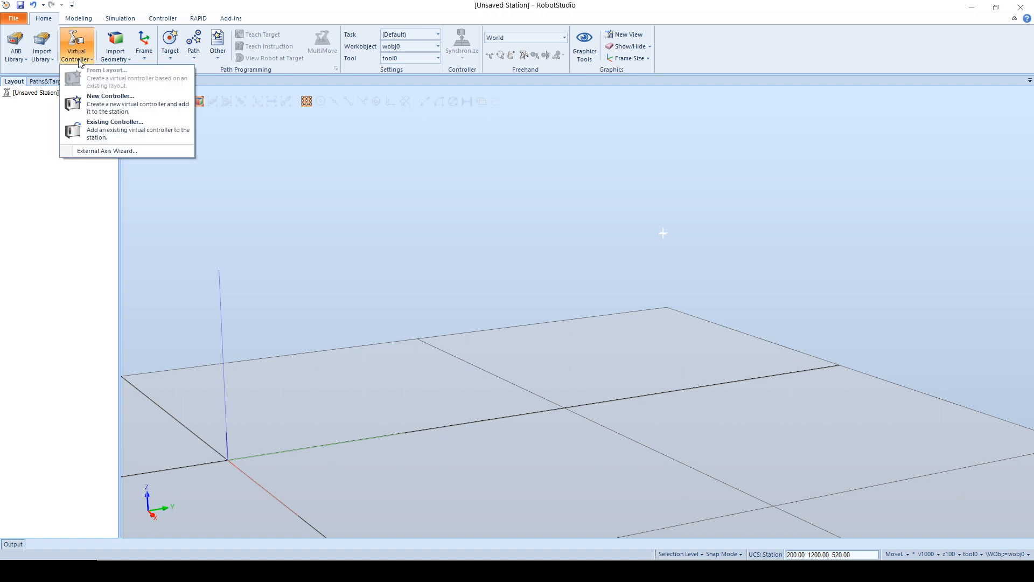
click(111, 108)
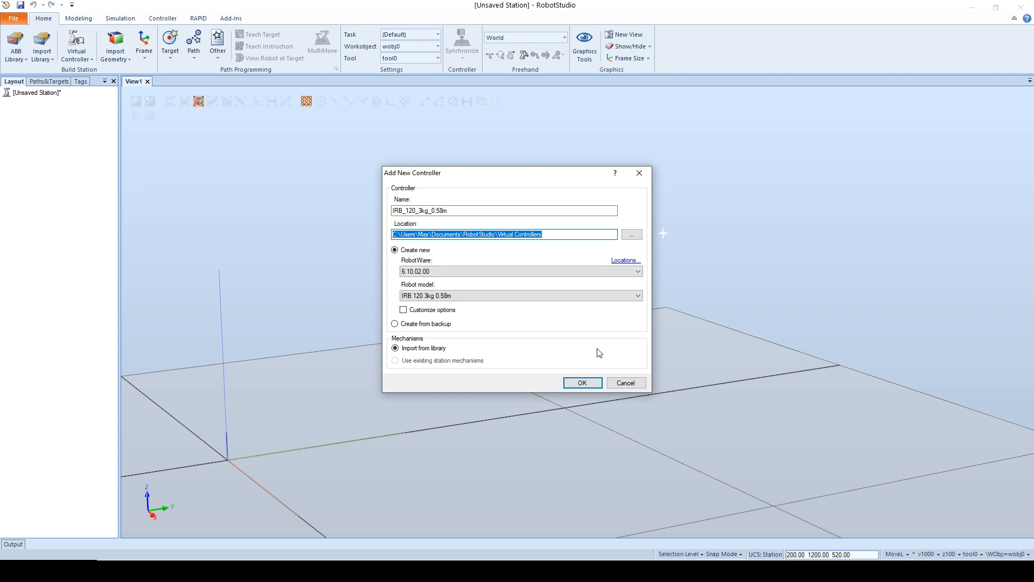
click(625, 383)
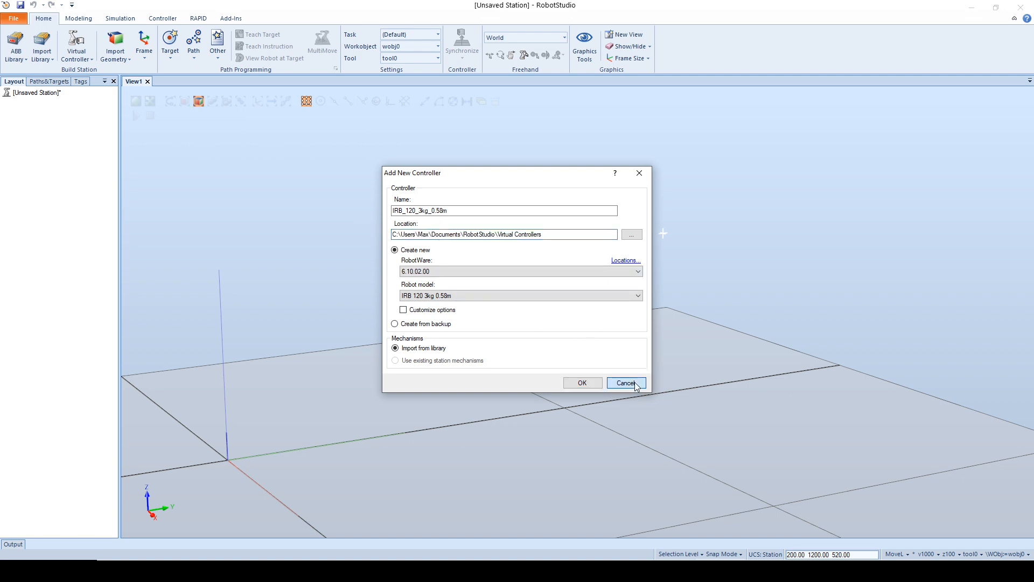
Step: Open Installation Manager 6 and show its list of virtual controllers
click(163, 19)
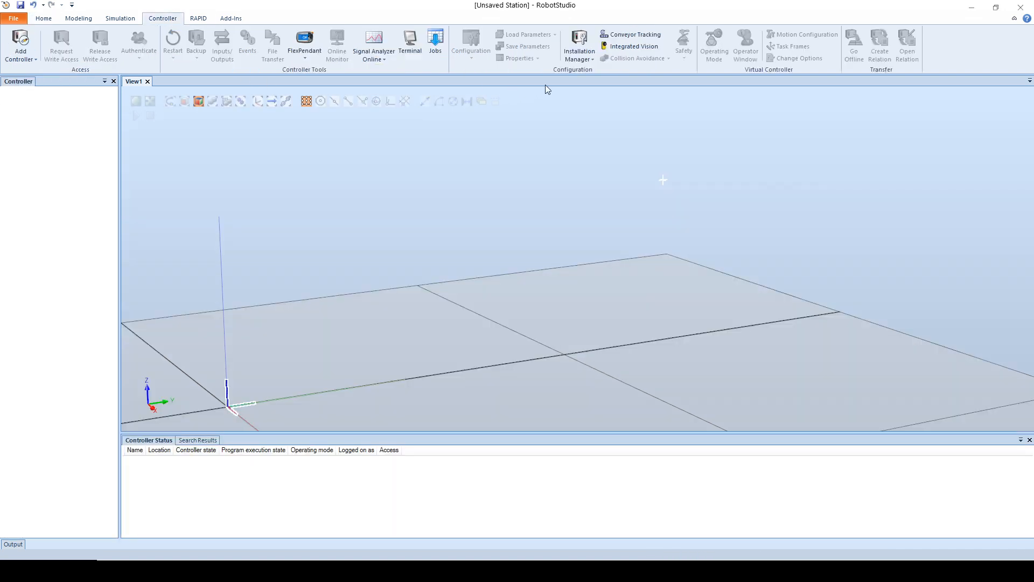
click(575, 61)
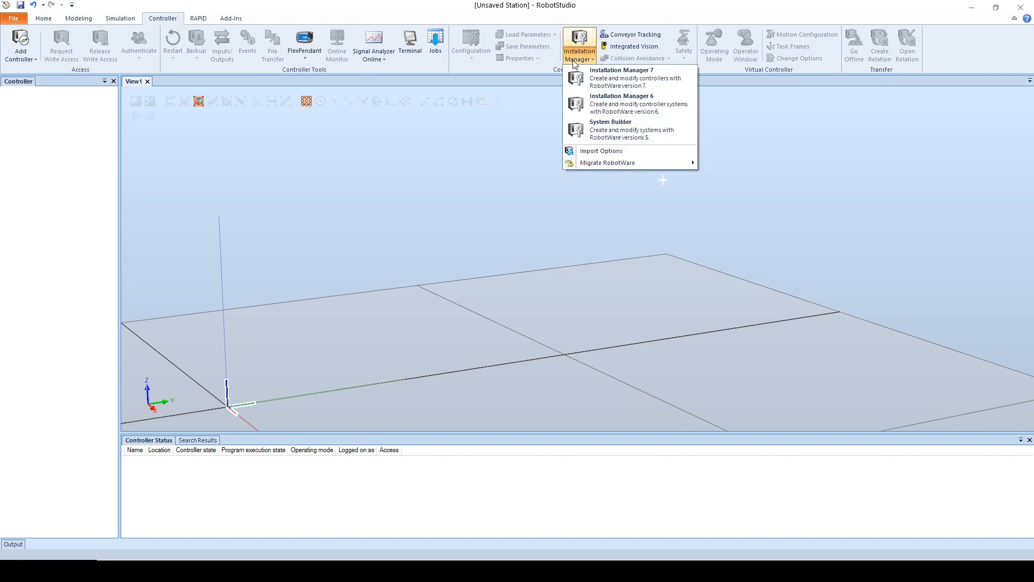
click(599, 98)
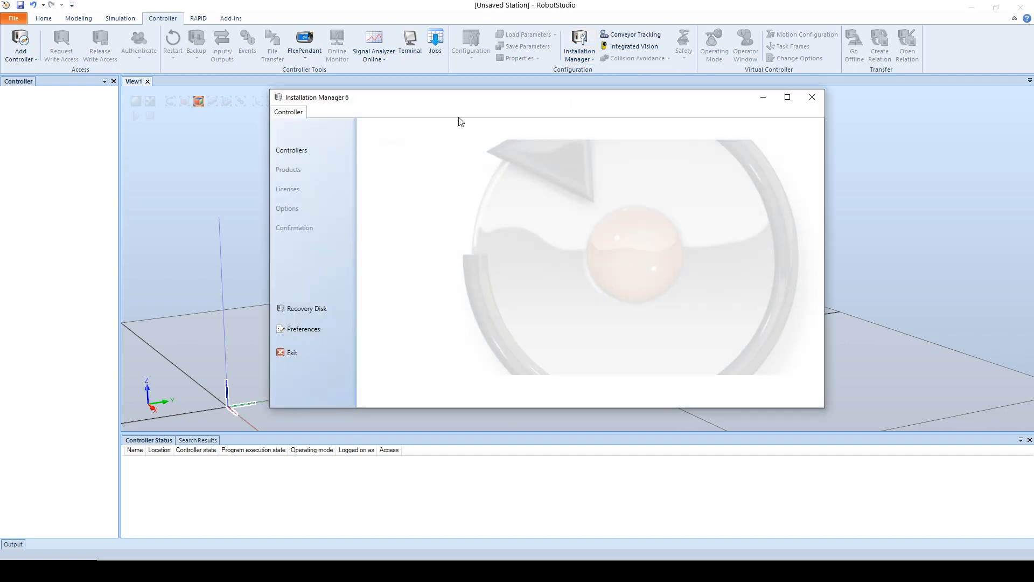
click(295, 150)
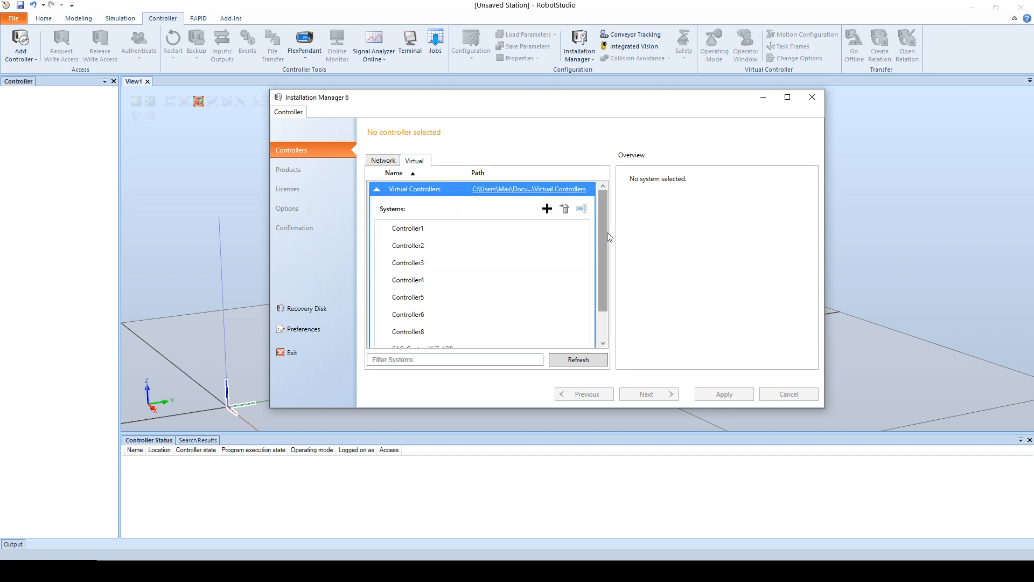
Step: Start a new virtual controller system named SAC_Gantry_XYZ and proceed to its product selection
click(550, 206)
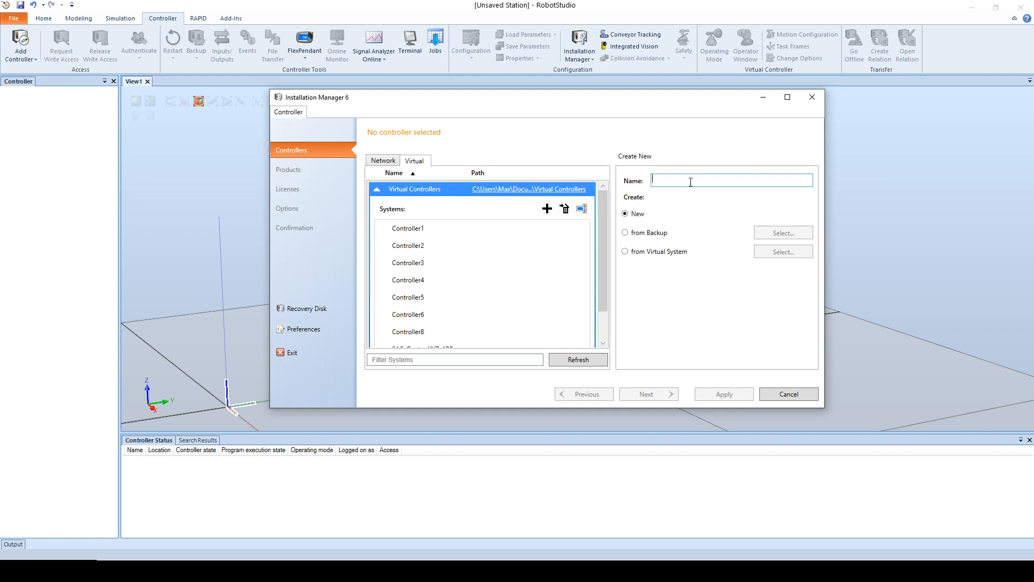
click(691, 182)
text(SAC_Gantry)
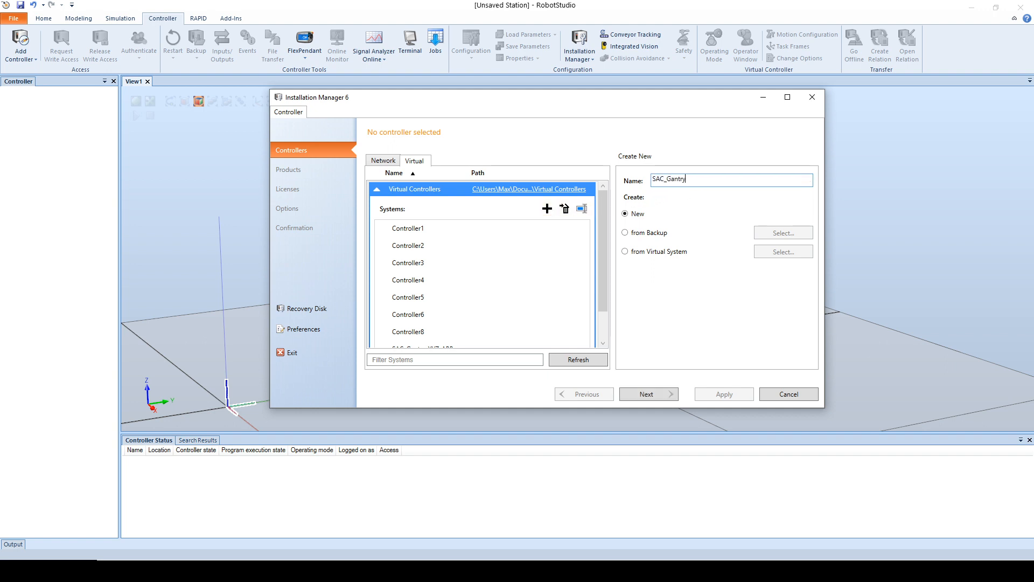
text(_XYZ)
click(660, 398)
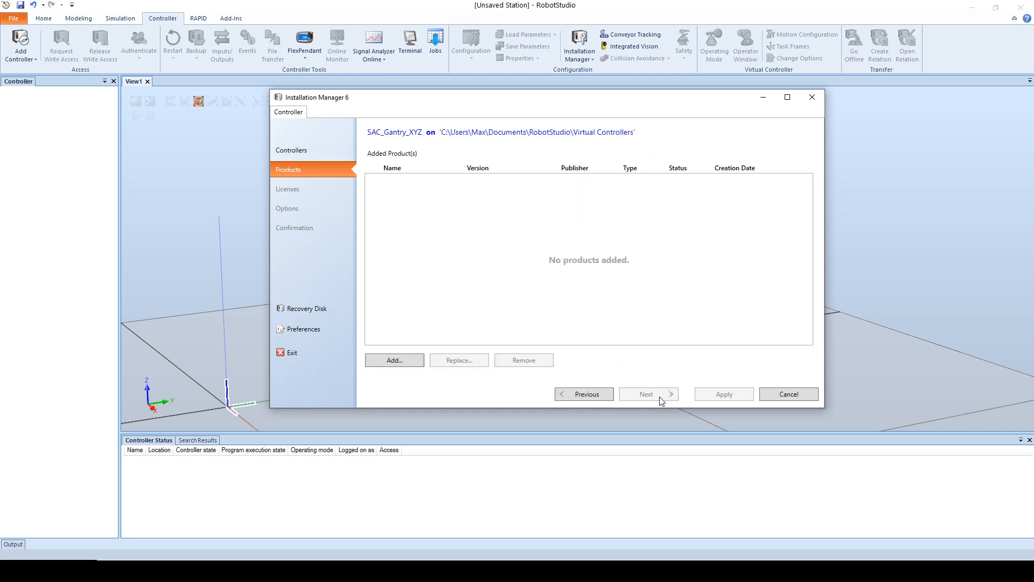
Step: Add the RobotWare 6.10.02.00 product to the new SAC_Gantry_XYZ system
click(411, 363)
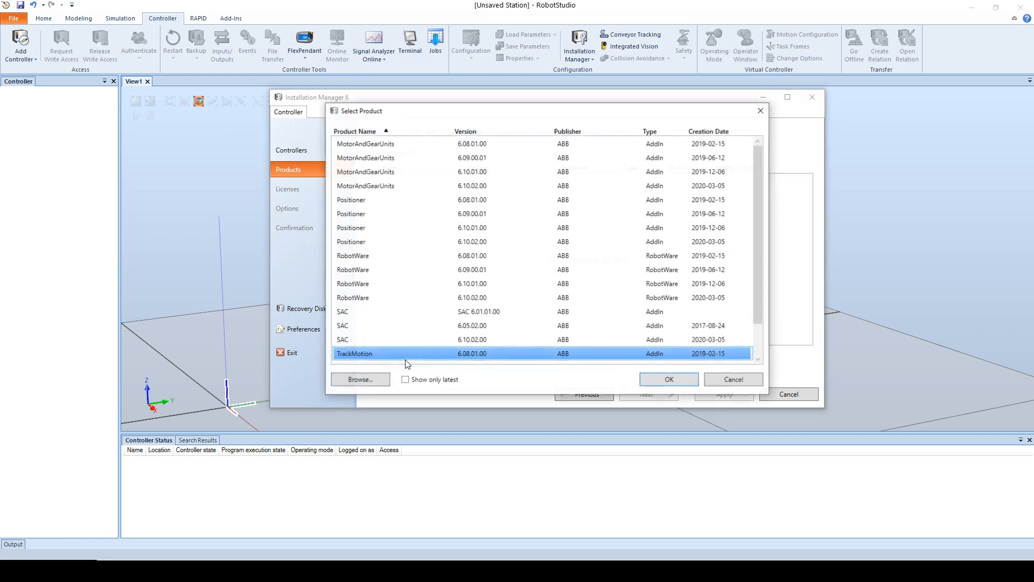
click(474, 258)
click(425, 270)
click(439, 285)
click(448, 298)
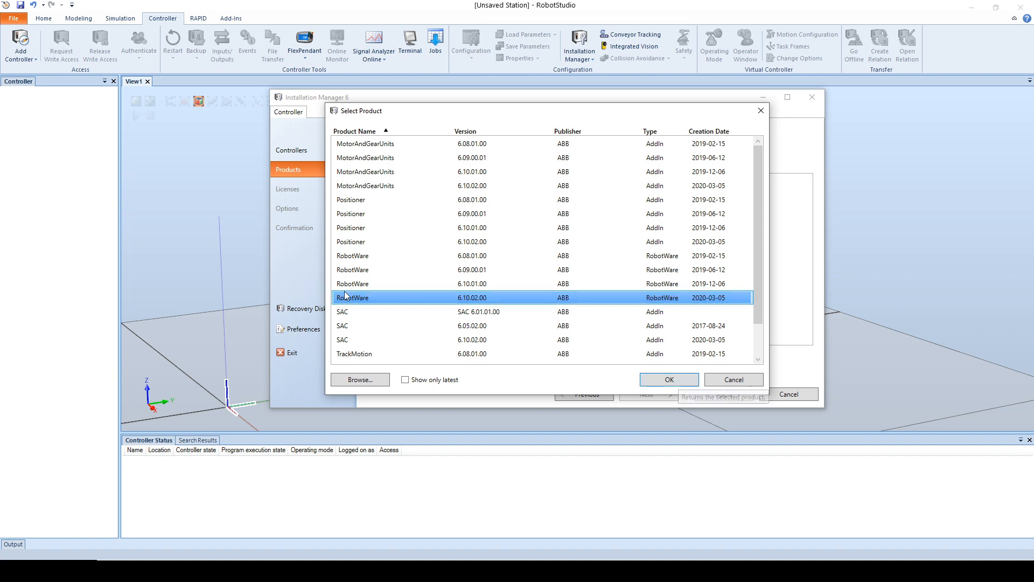
click(689, 383)
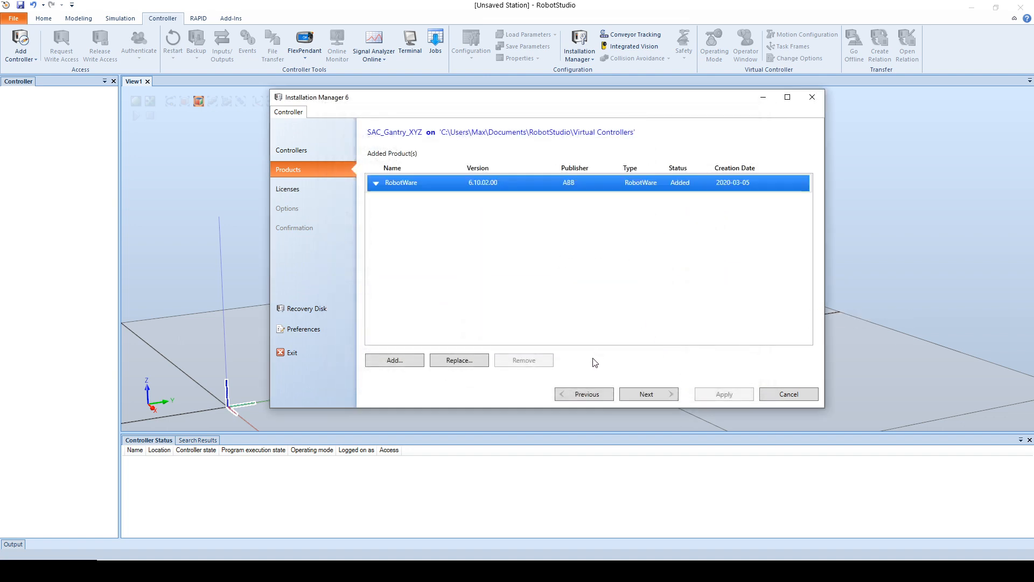
Step: Add the SAC 6.10.02.00 add-in to the SAC_Gantry_XYZ system and proceed past the licenses to the system's options
click(410, 364)
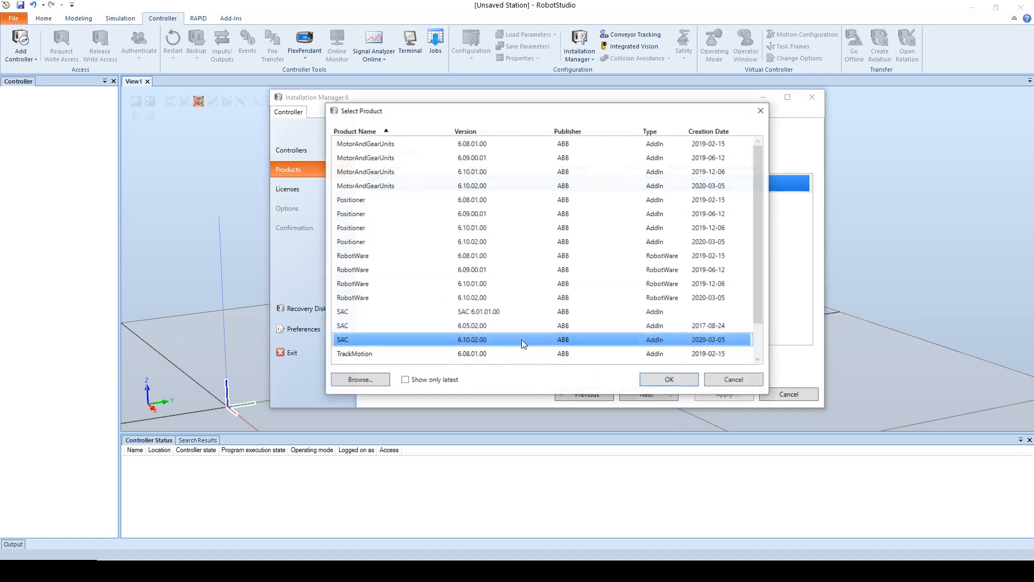
click(513, 339)
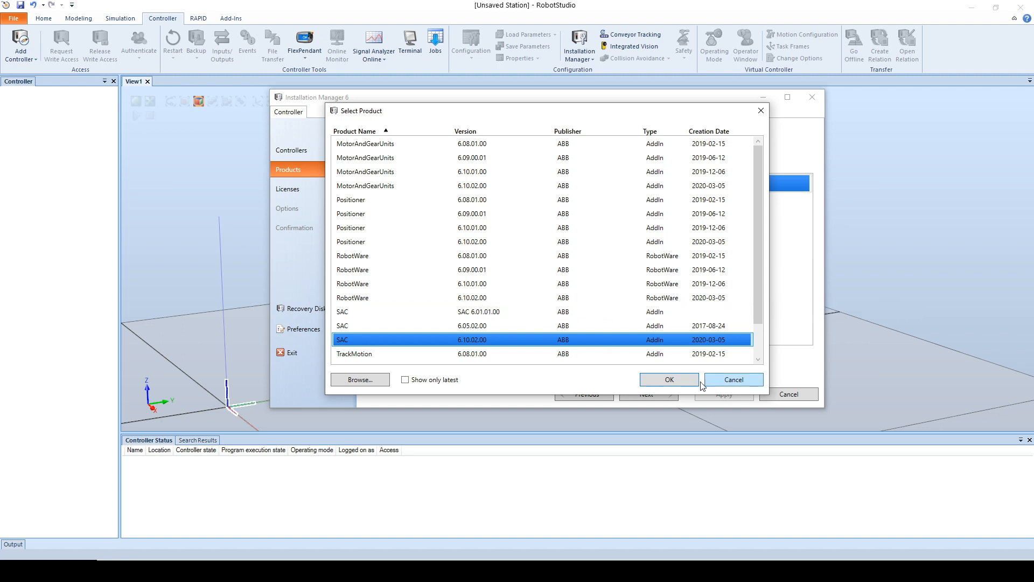
click(683, 380)
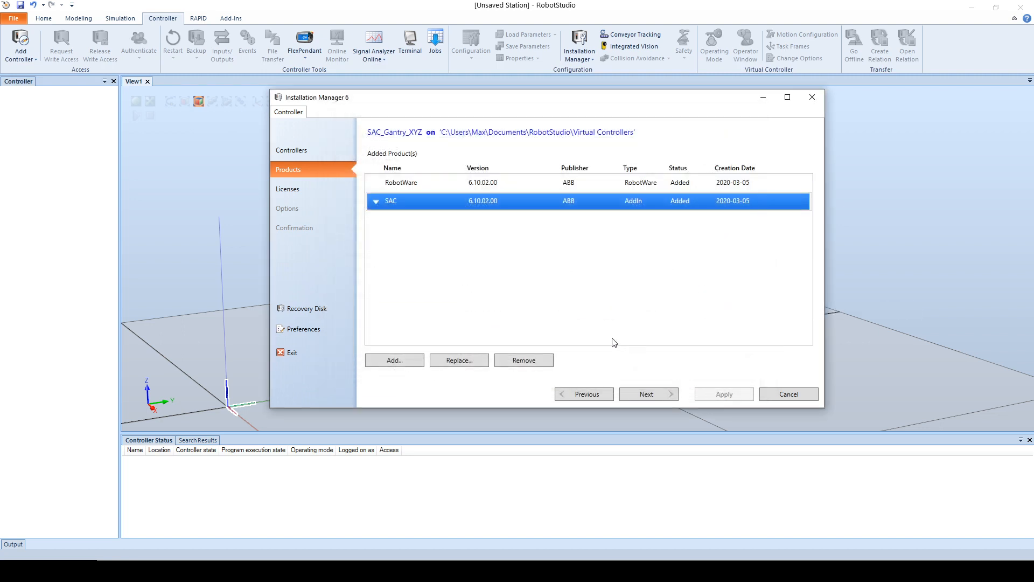
click(648, 391)
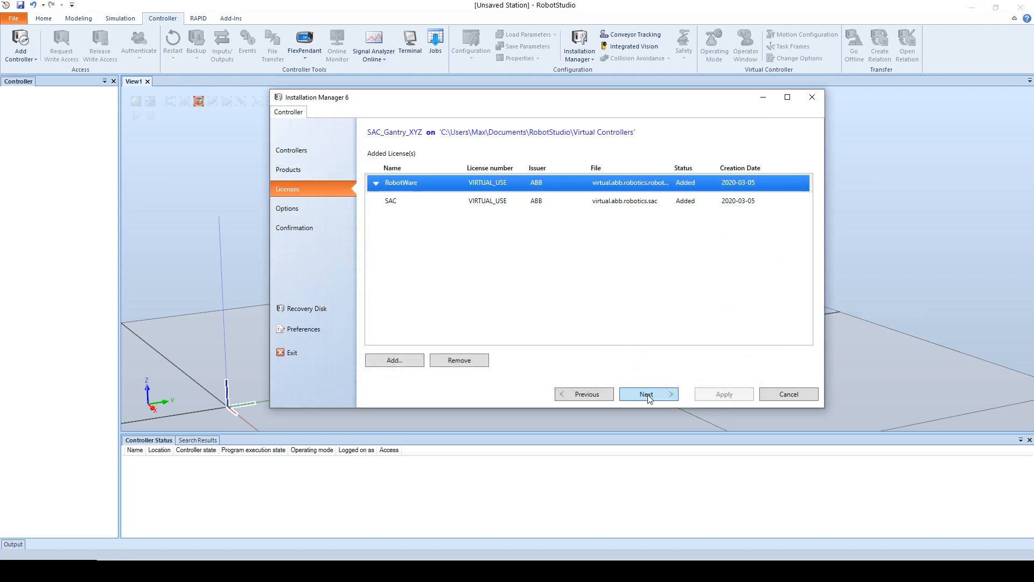
click(648, 396)
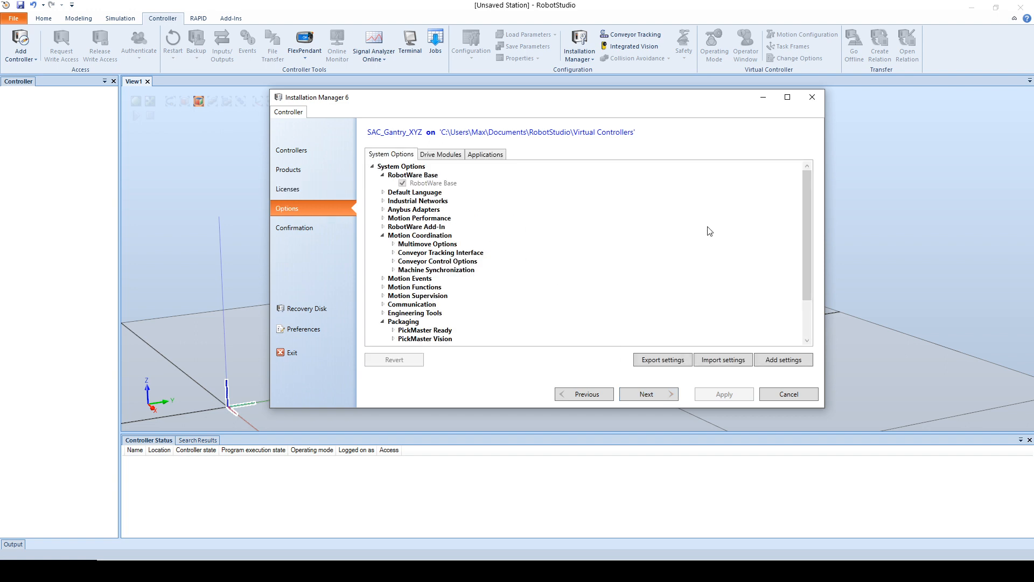
Step: Deselect the IRB 140-6/0.8 robot in drive module 1 and collapse the robot list
drag(807, 195, 814, 160)
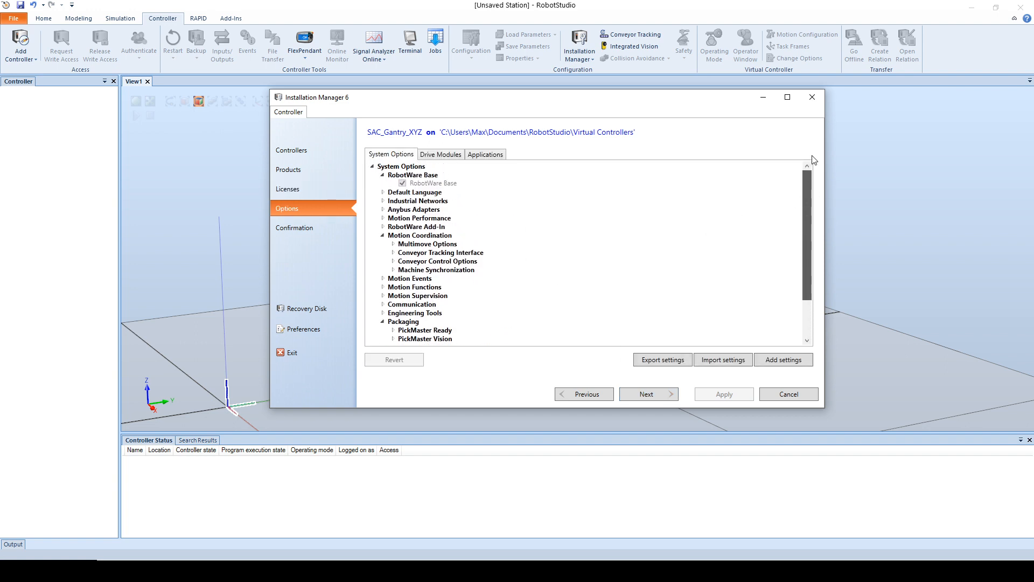
click(427, 155)
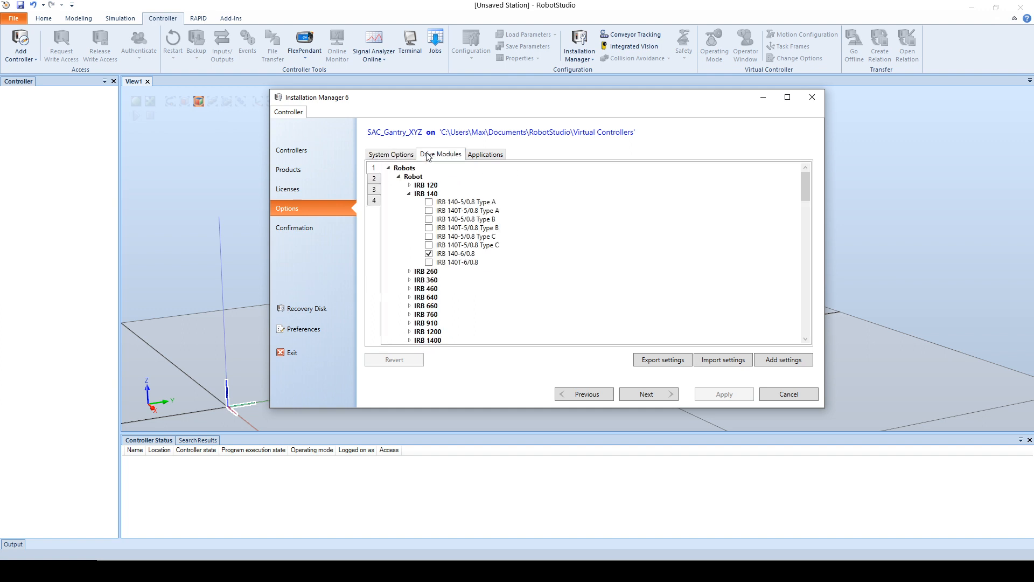
click(429, 254)
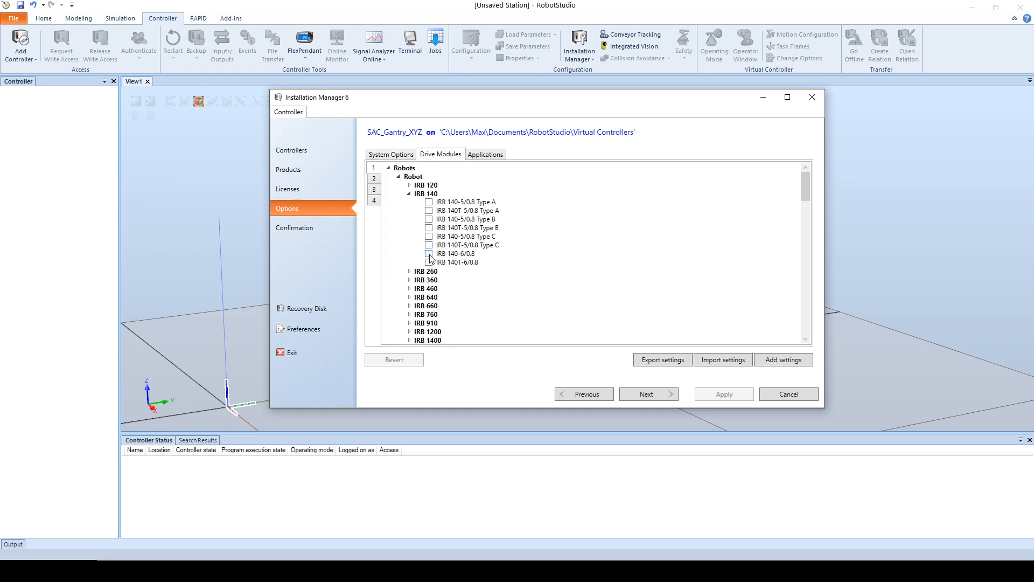
click(411, 194)
click(400, 177)
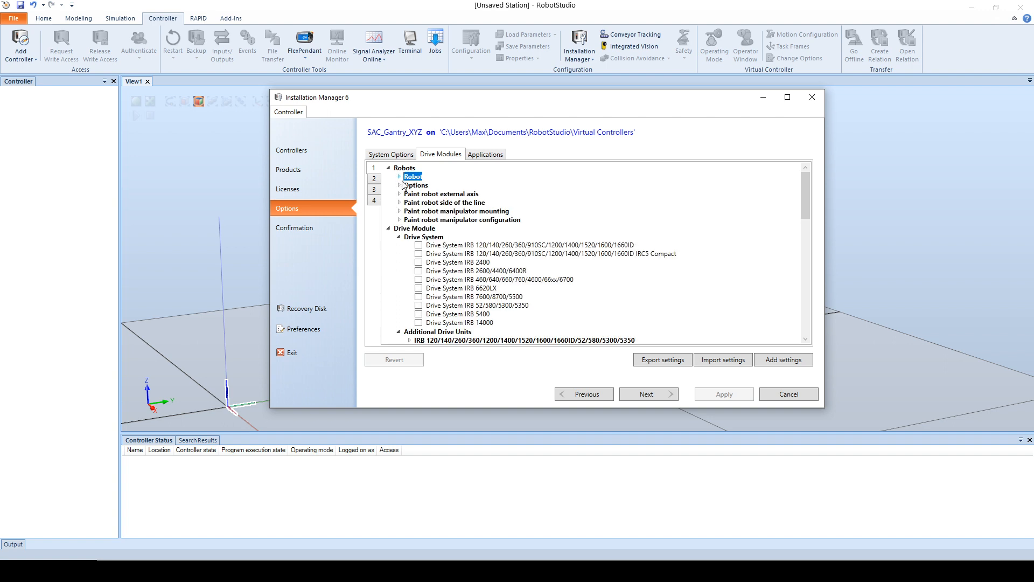
Step: Select Drive System IRB 460/640/660/760/4600/66xx/6700 for drive module 1 and collapse its drive module options
click(418, 279)
drag(804, 189, 808, 204)
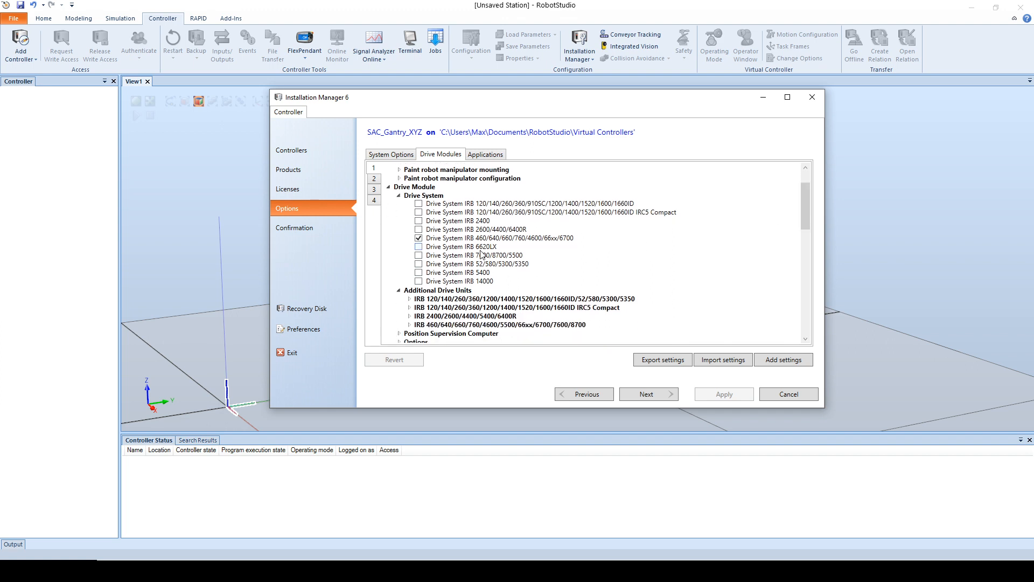
click(399, 196)
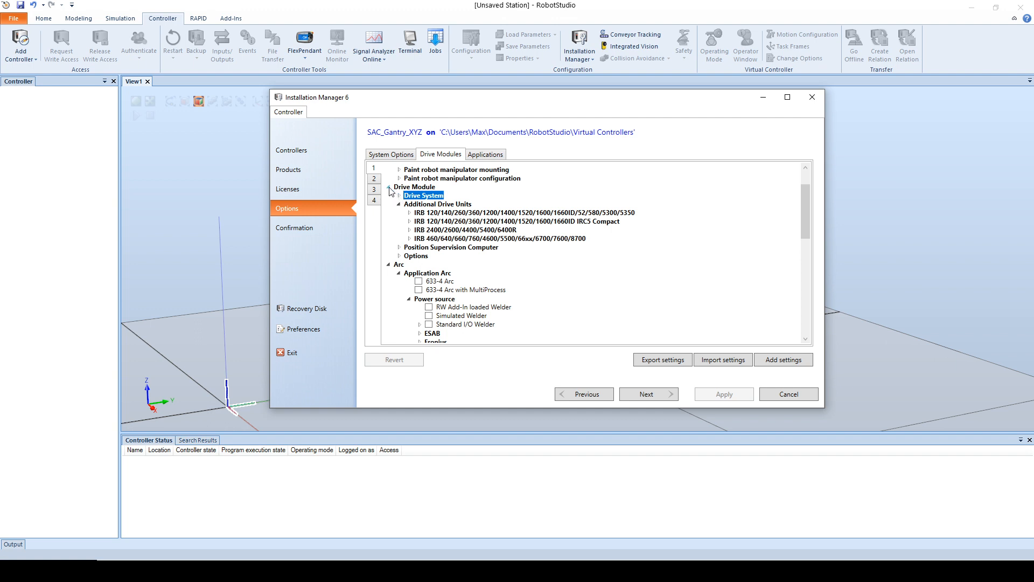
click(389, 187)
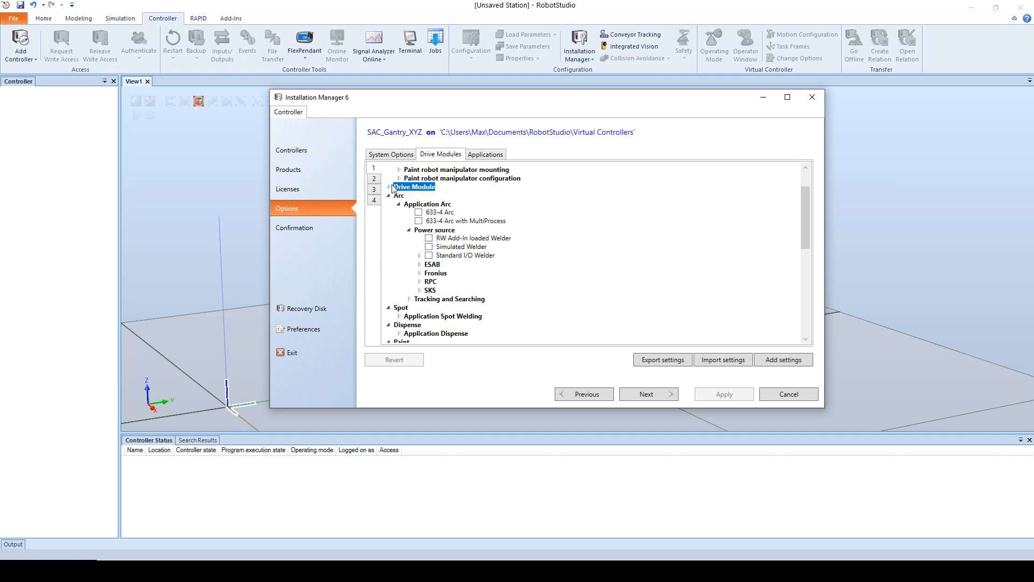
Step: Select the XYZ Gantry Area kinematic as the first mechanical unit of the SAC standalone controller in drive module 1
click(388, 196)
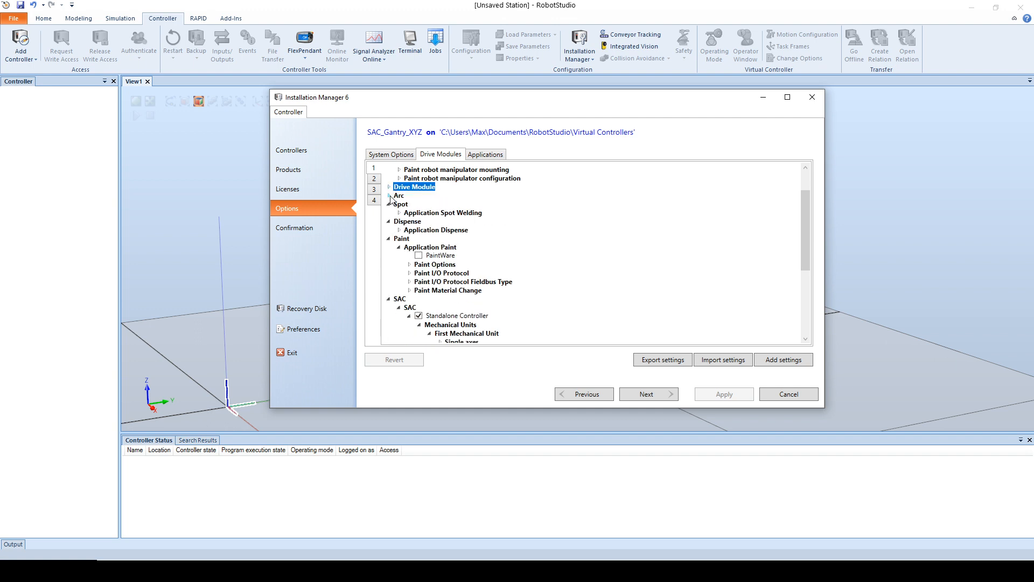
click(389, 204)
click(389, 213)
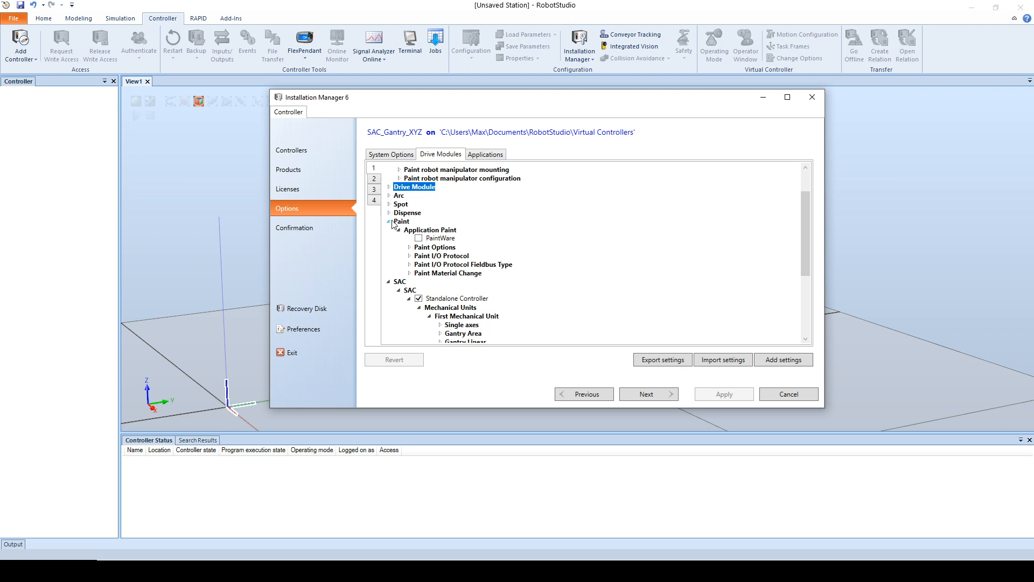
click(388, 222)
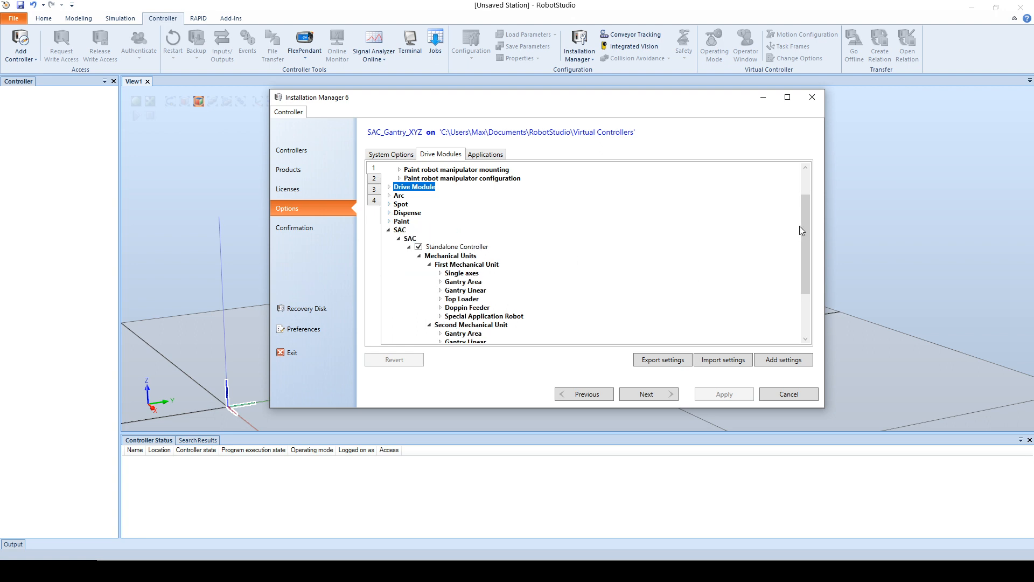
drag(802, 226, 804, 260)
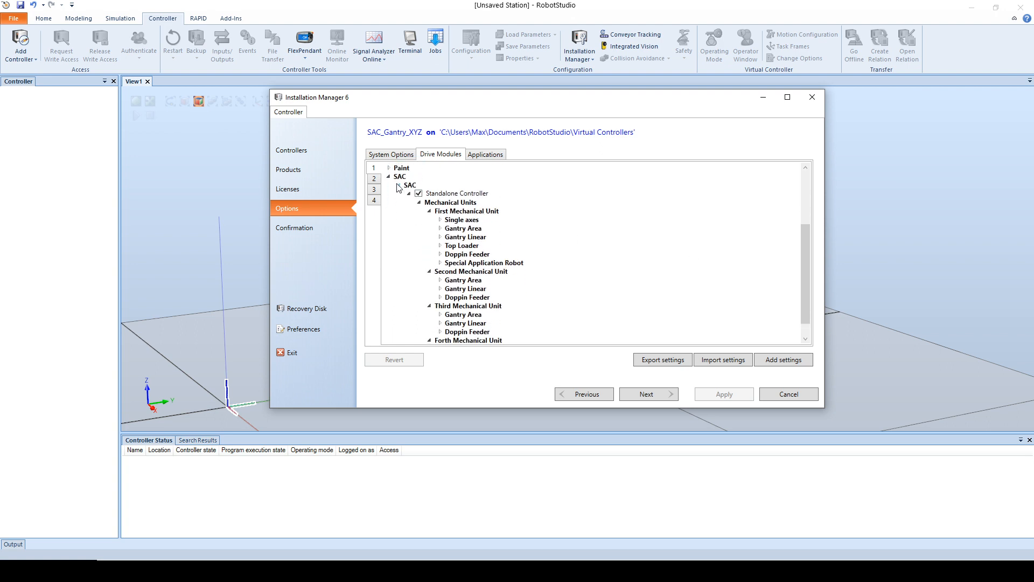
click(440, 229)
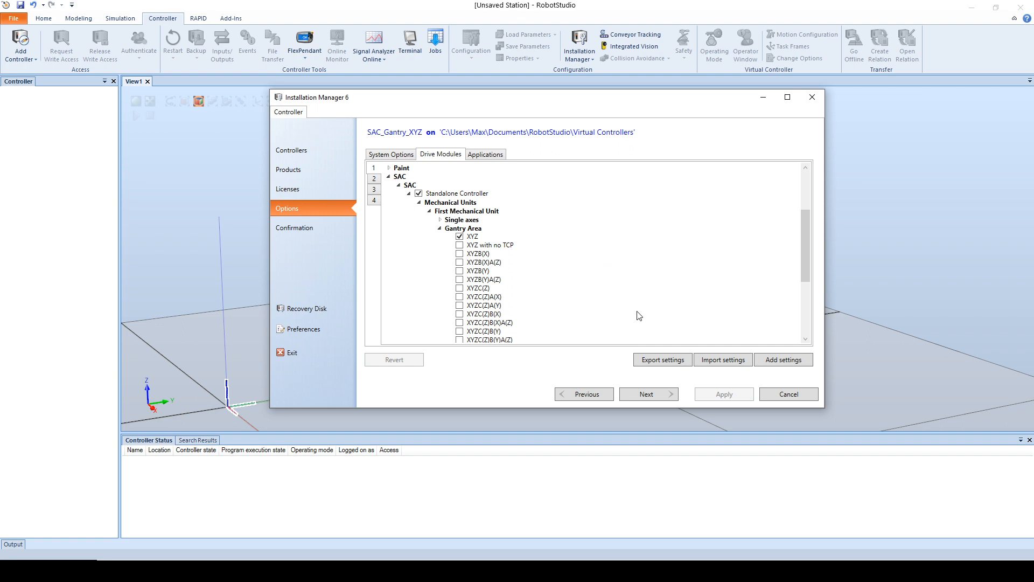
Step: Deselect the SAC Standalone Controller option for drive module 2
click(375, 183)
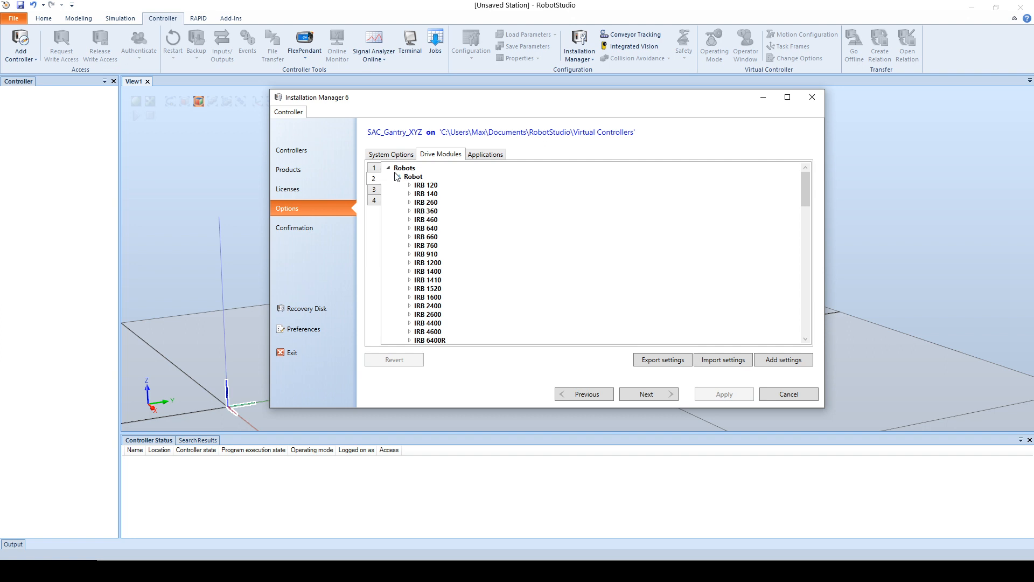
click(390, 169)
click(389, 176)
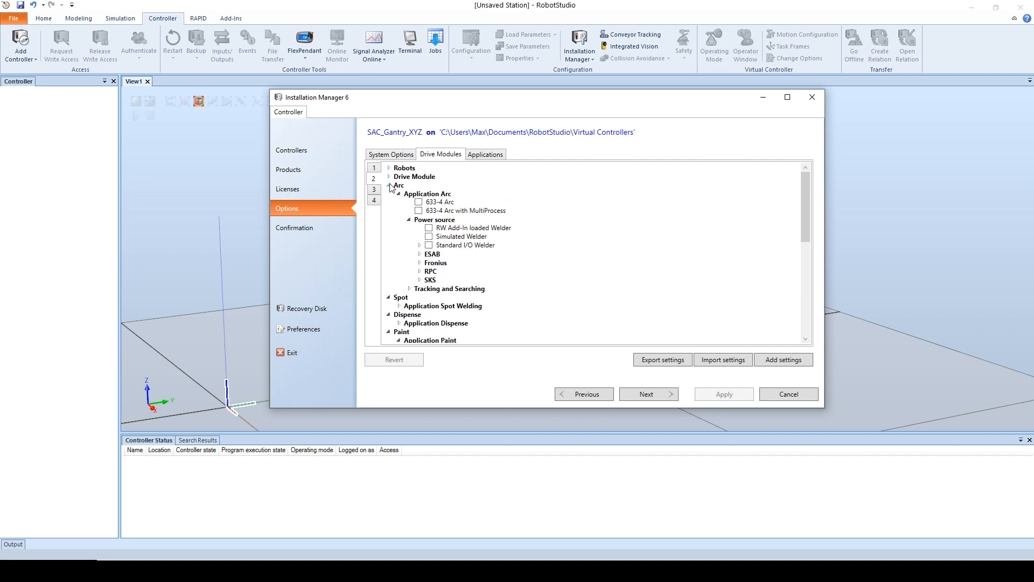
click(388, 185)
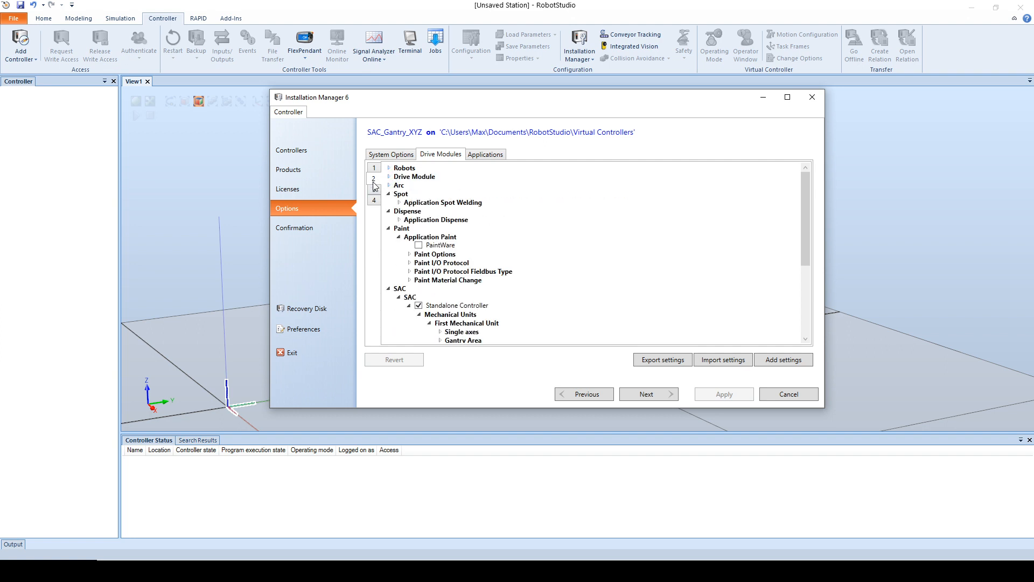
click(418, 306)
Step: Deselect the SAC Standalone Controller option for drive module 3
click(374, 189)
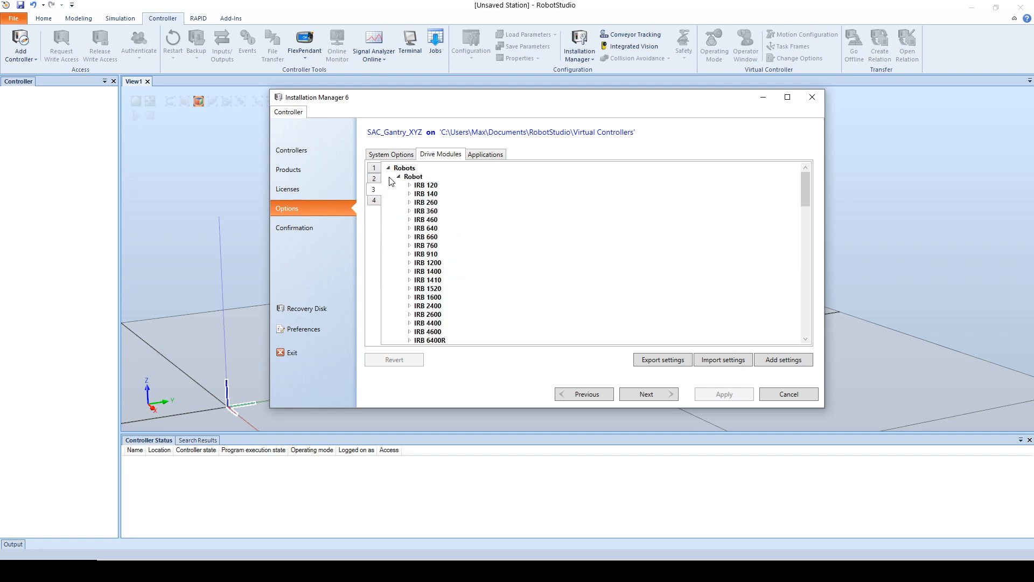
click(389, 168)
click(390, 176)
click(389, 185)
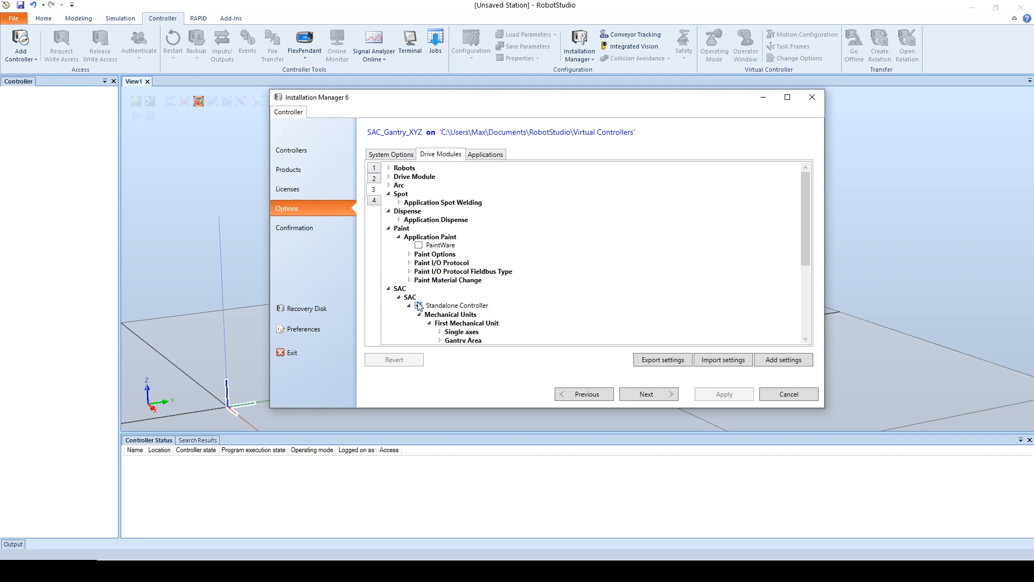
Step: Deselect the SAC Standalone Controller option for drive module 4
click(376, 200)
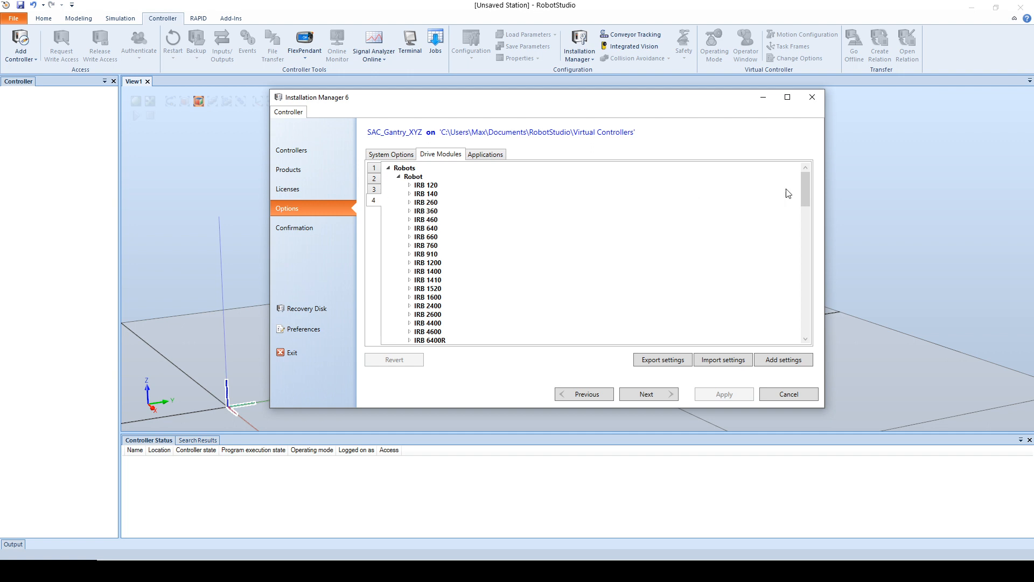
drag(803, 213, 672, 338)
click(419, 174)
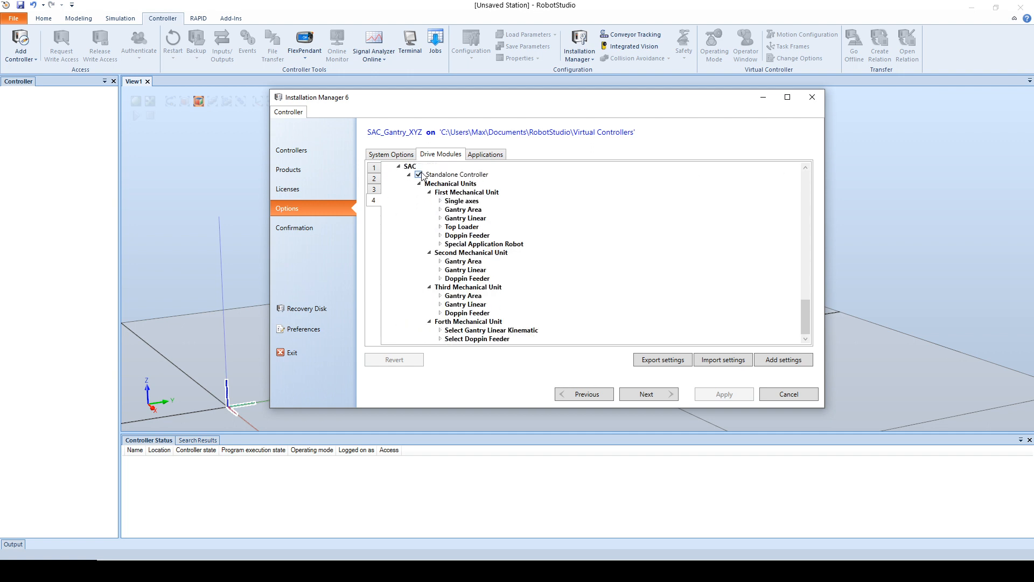
click(500, 158)
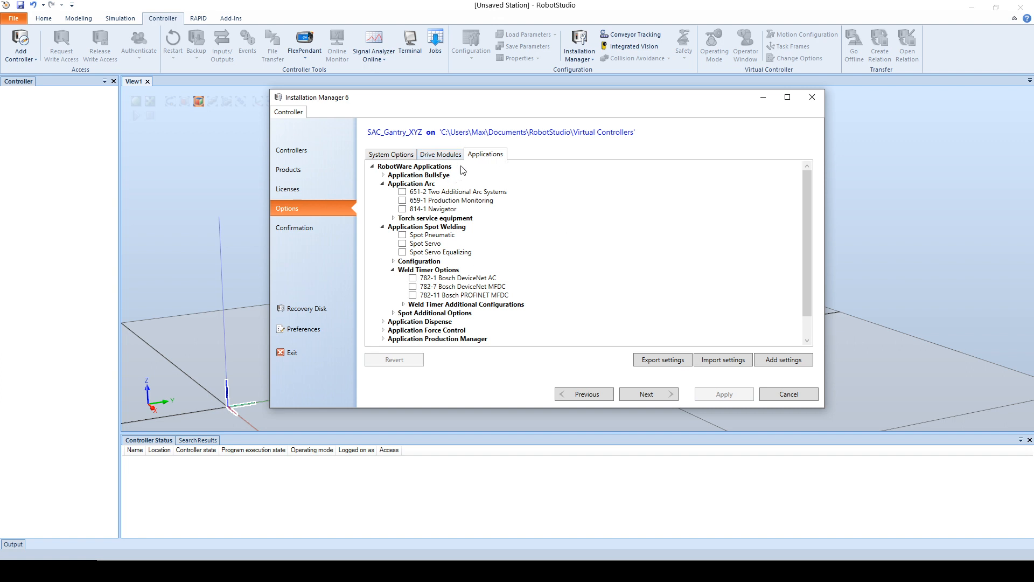
click(451, 155)
click(492, 156)
click(450, 156)
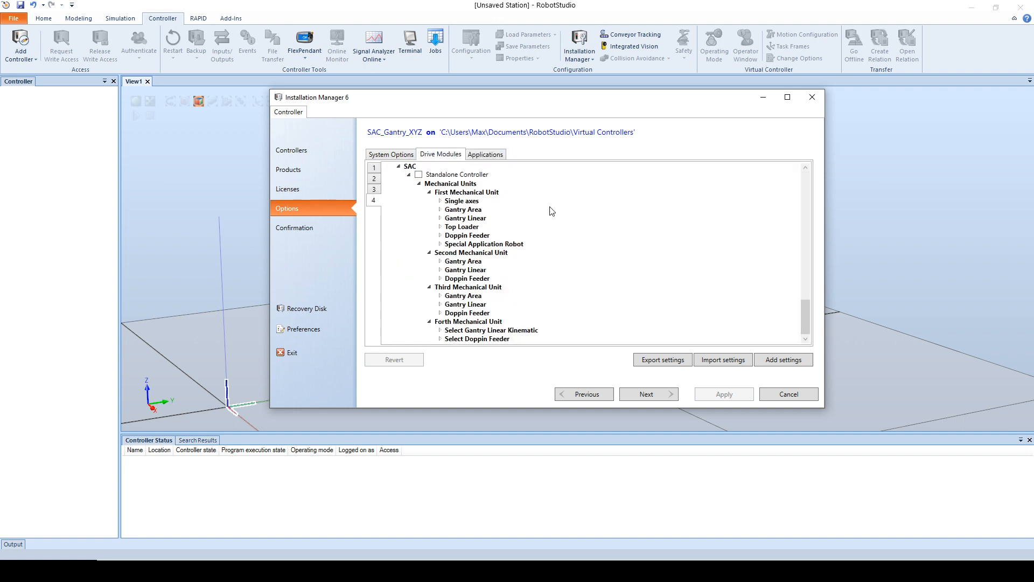
Step: Apply the SAC_Gantry_XYZ configuration, confirming the installation, and close Installation Manager once the system is listed
click(649, 394)
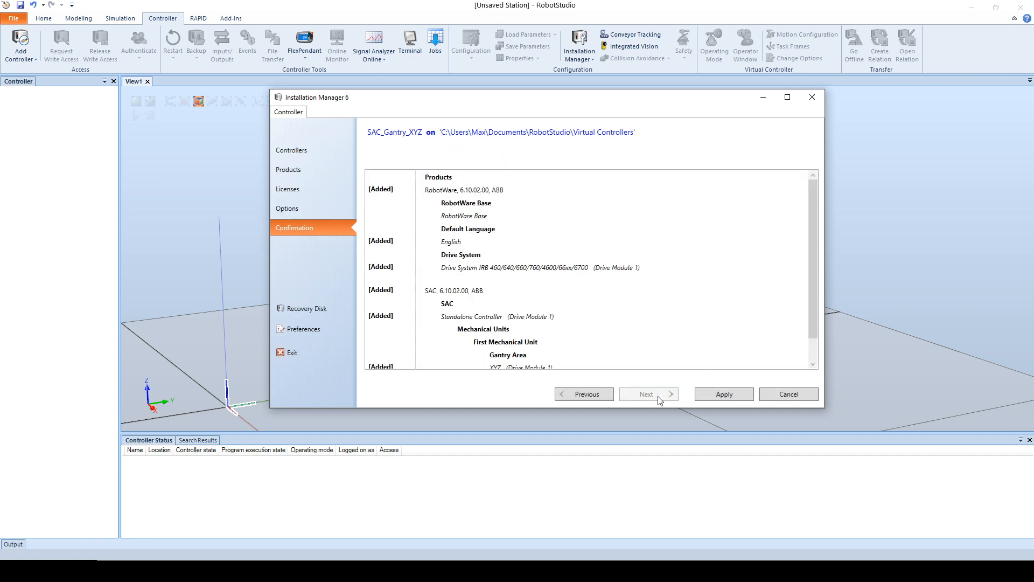
click(724, 397)
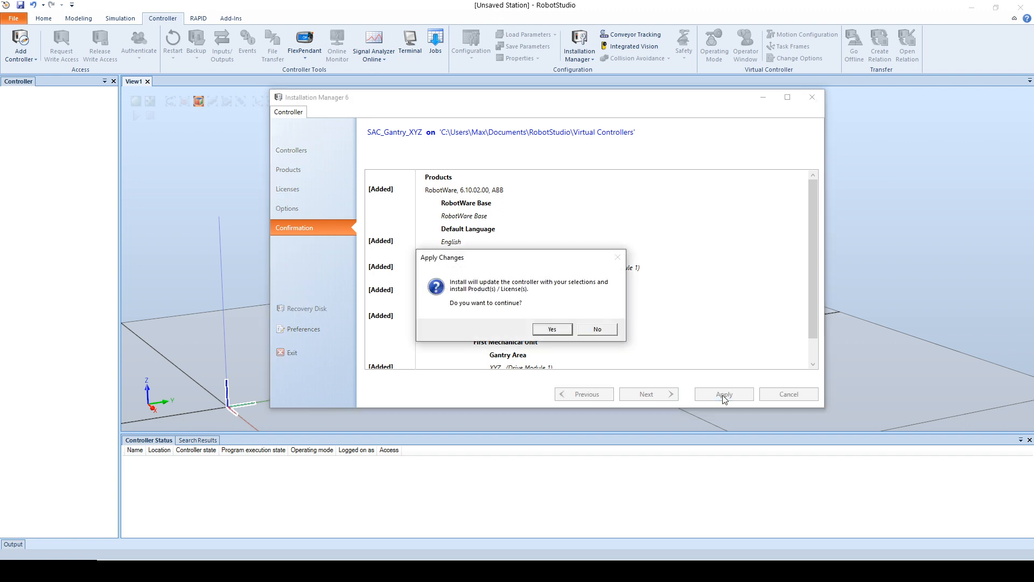
click(552, 329)
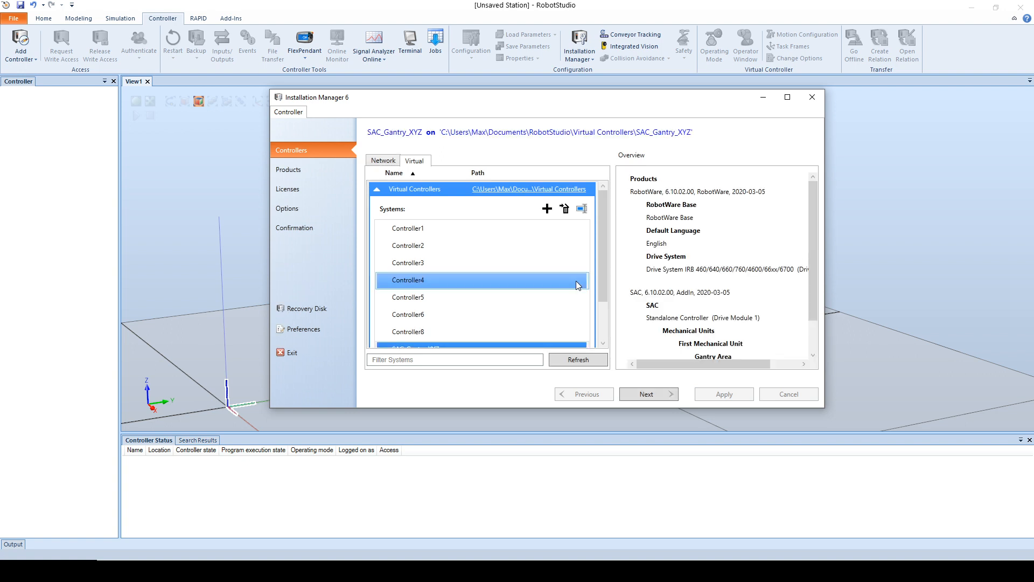
drag(599, 215, 606, 298)
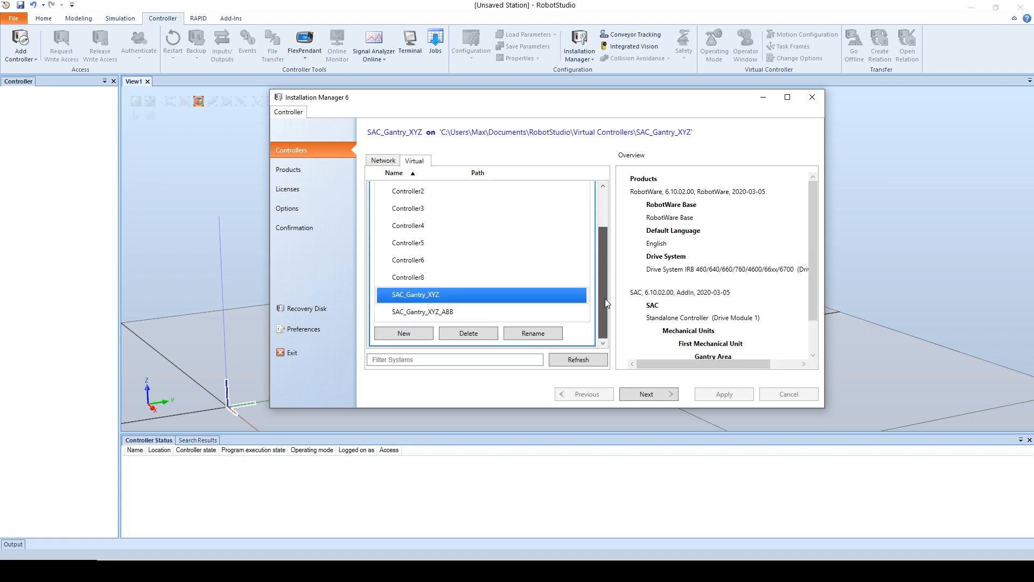
click(813, 98)
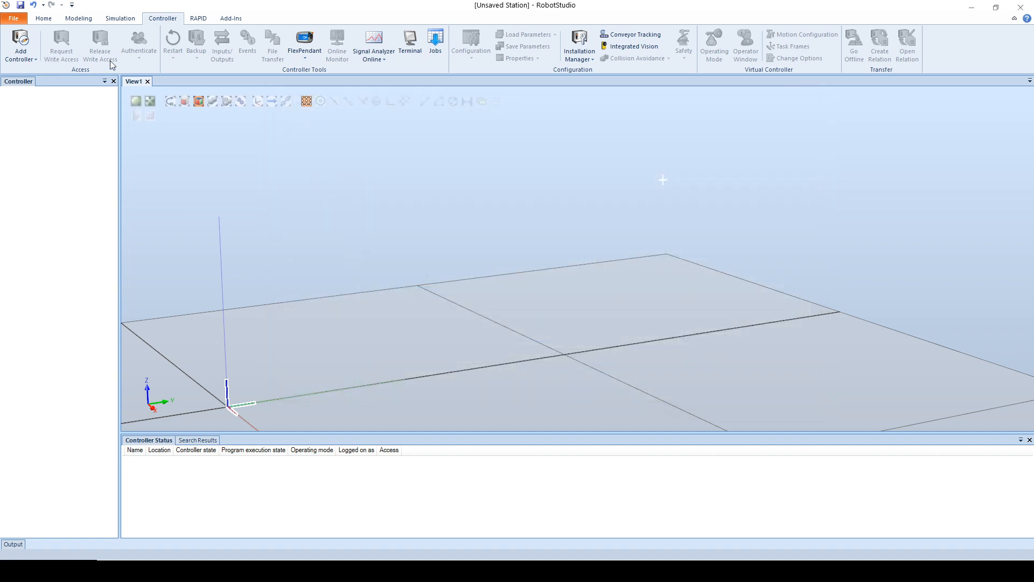
Step: Start adding an existing controller to the station and set its location to the Documents\RobotStudio\Virtual Controllers folder
click(40, 20)
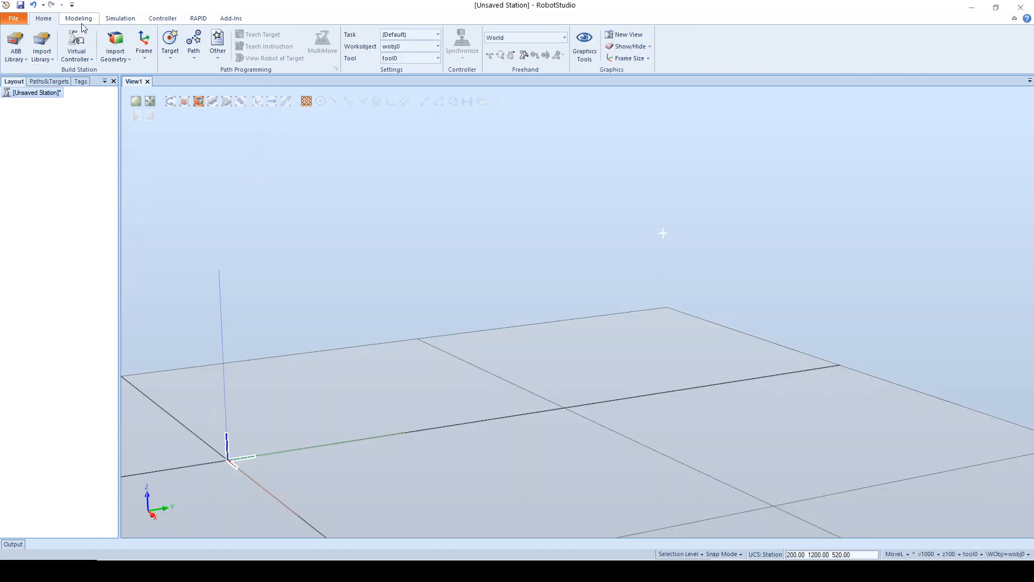
click(75, 58)
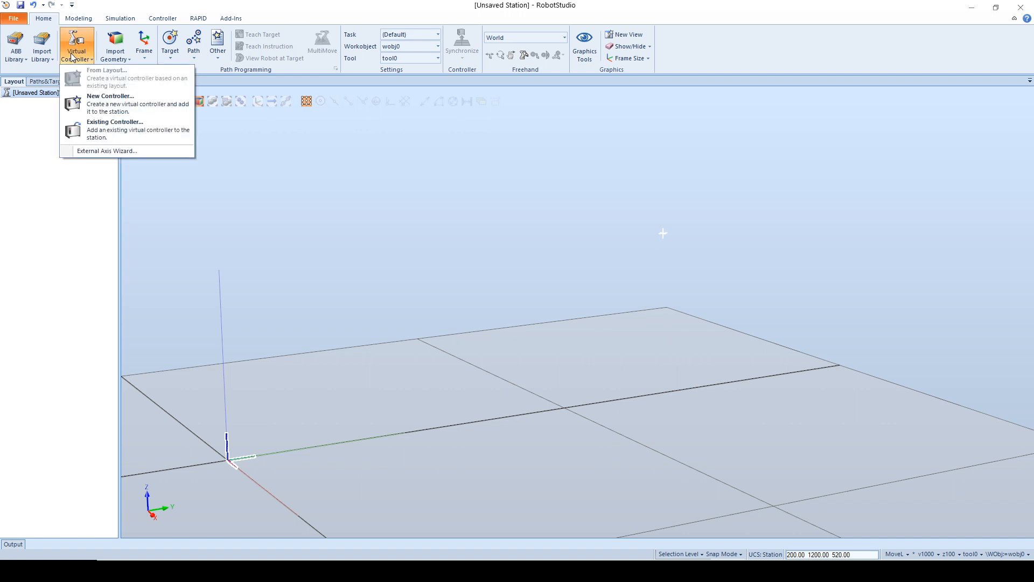
click(107, 128)
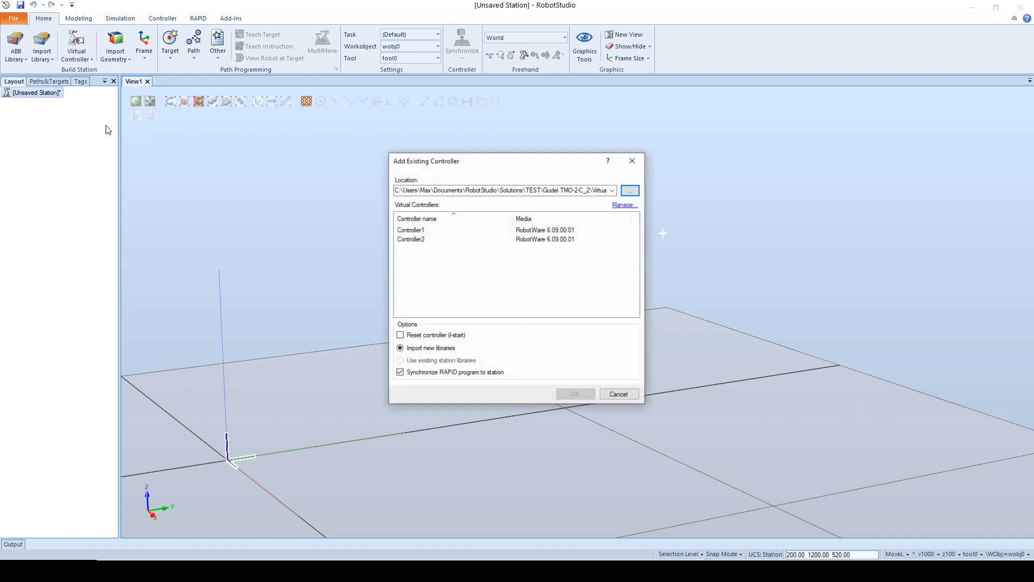
click(613, 190)
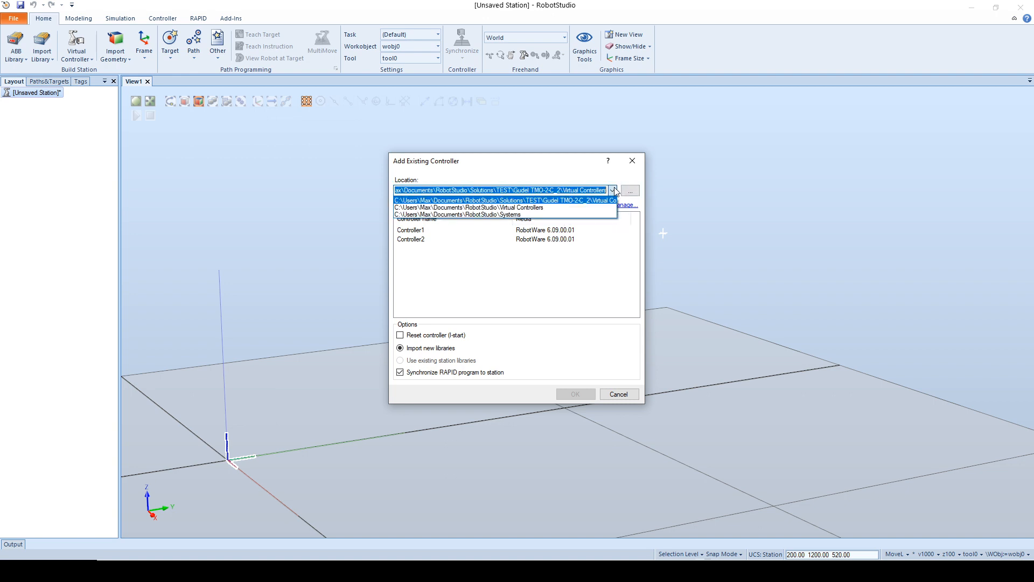
click(628, 190)
click(630, 190)
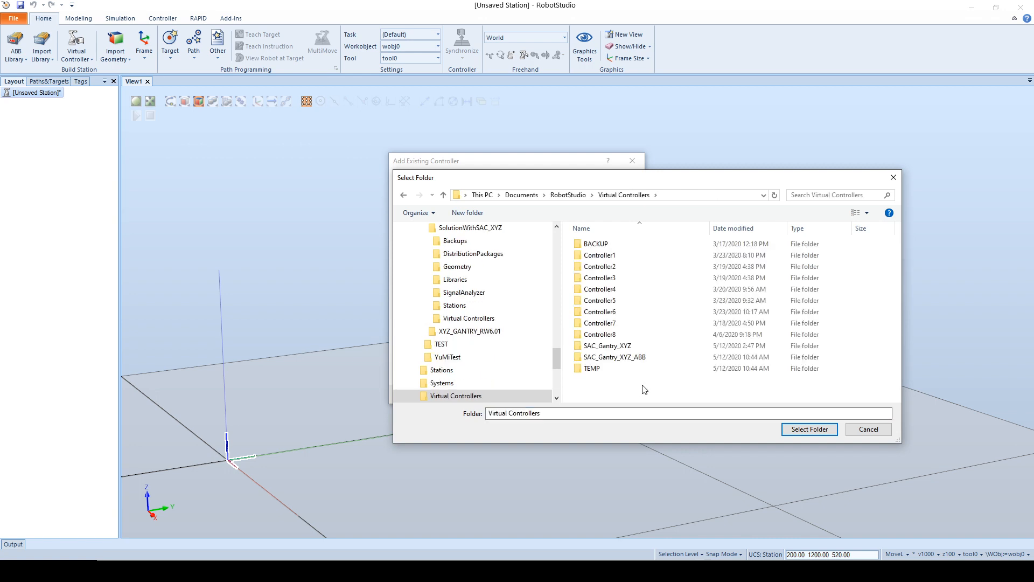
double_click(625, 346)
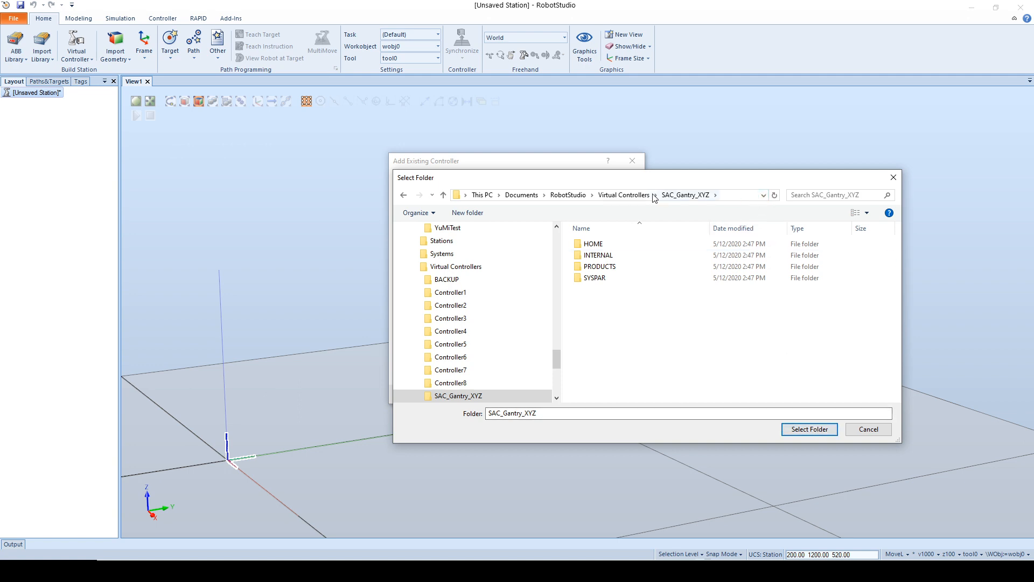
click(625, 195)
click(810, 429)
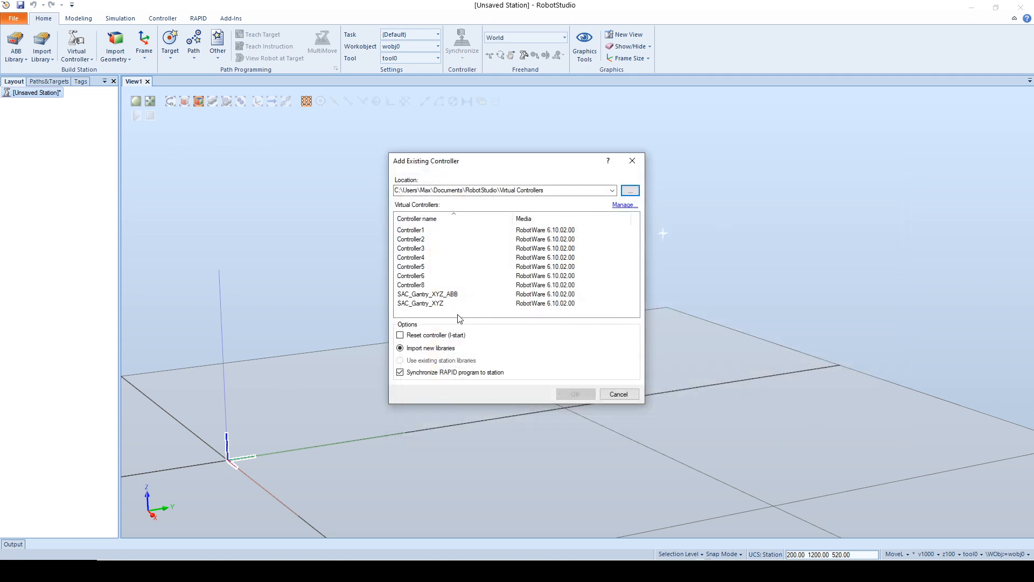
Step: Add the SAC_Gantry_XYZ controller to the station, choosing SAC_Gantry_XYZ.rslib as the library for its robot
click(440, 305)
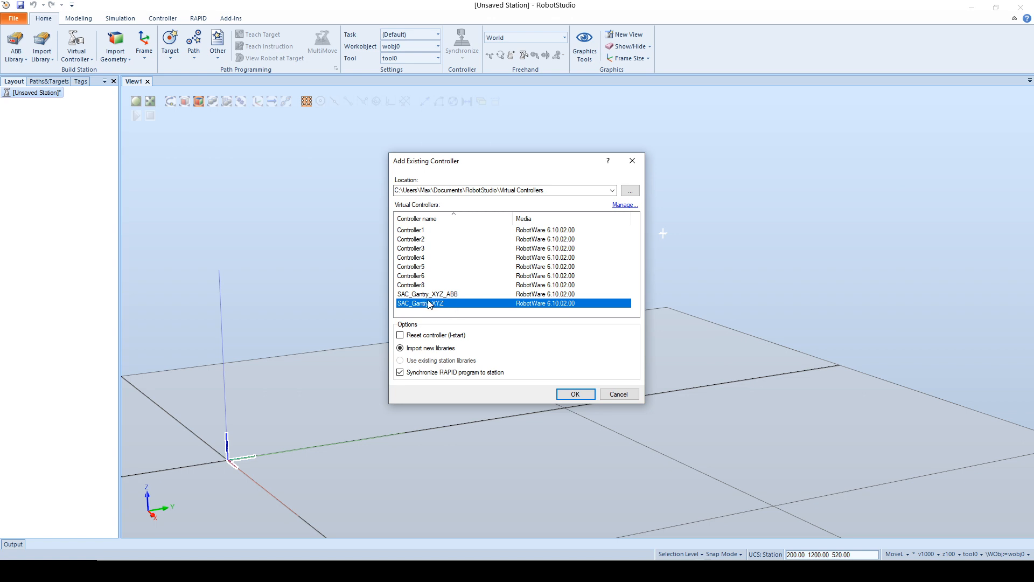
click(575, 393)
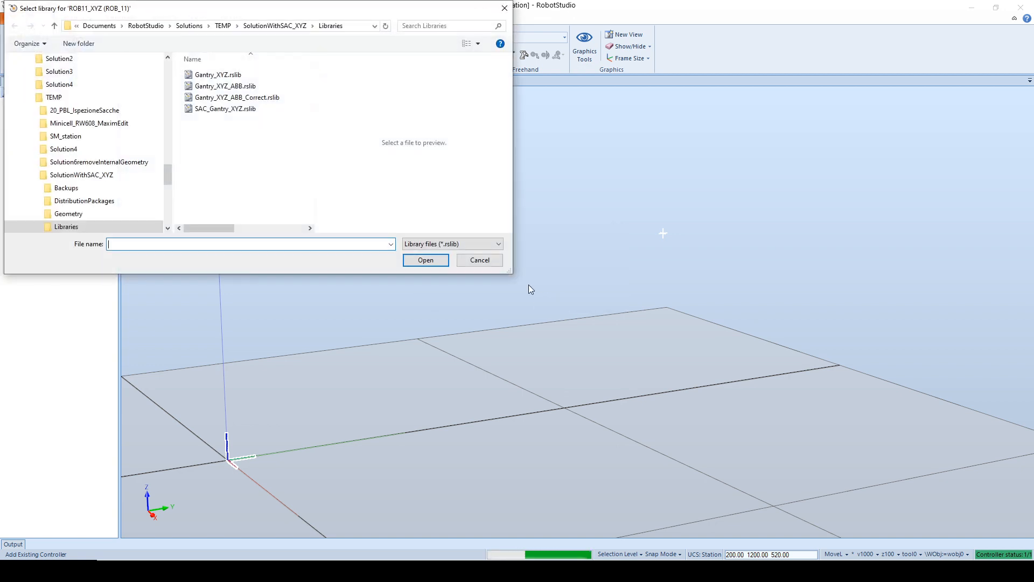
click(247, 109)
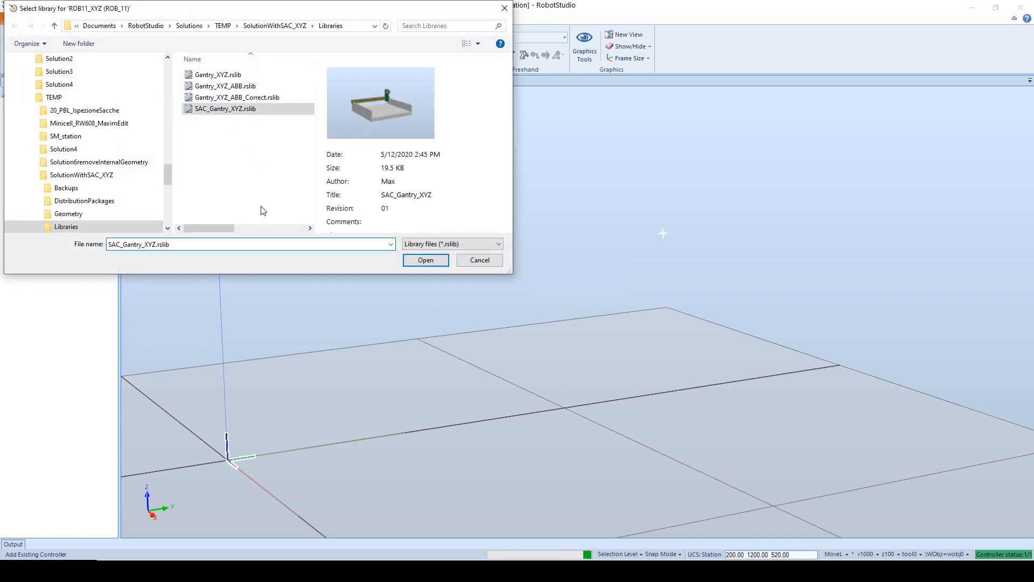
click(437, 262)
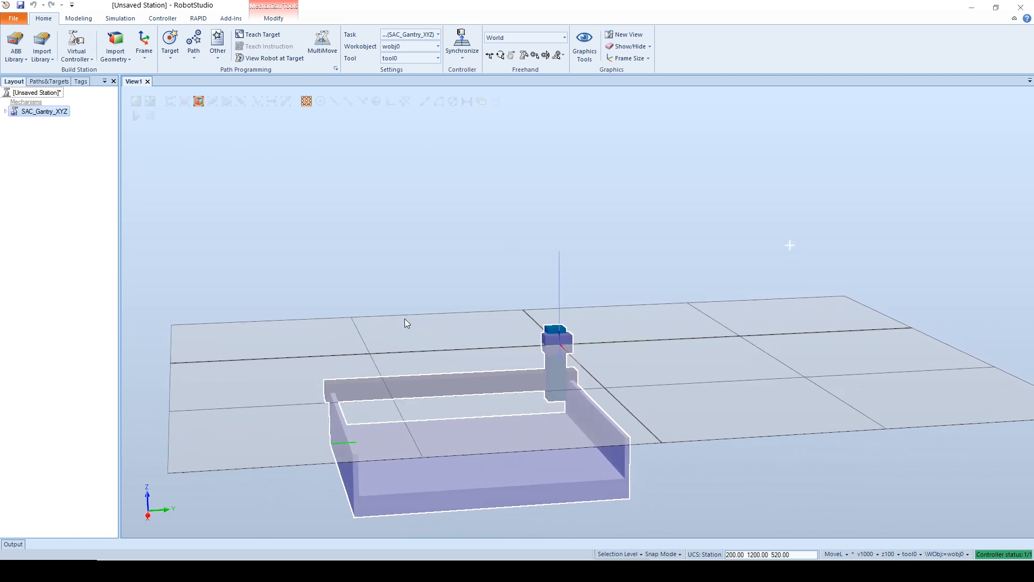
Step: Set the SAC_Gantry_XYZ mechanism's position to 0, 0, 0 mm relative to World, moving the task frame with it
ctrl+shift+drag(405, 318, 207, 221)
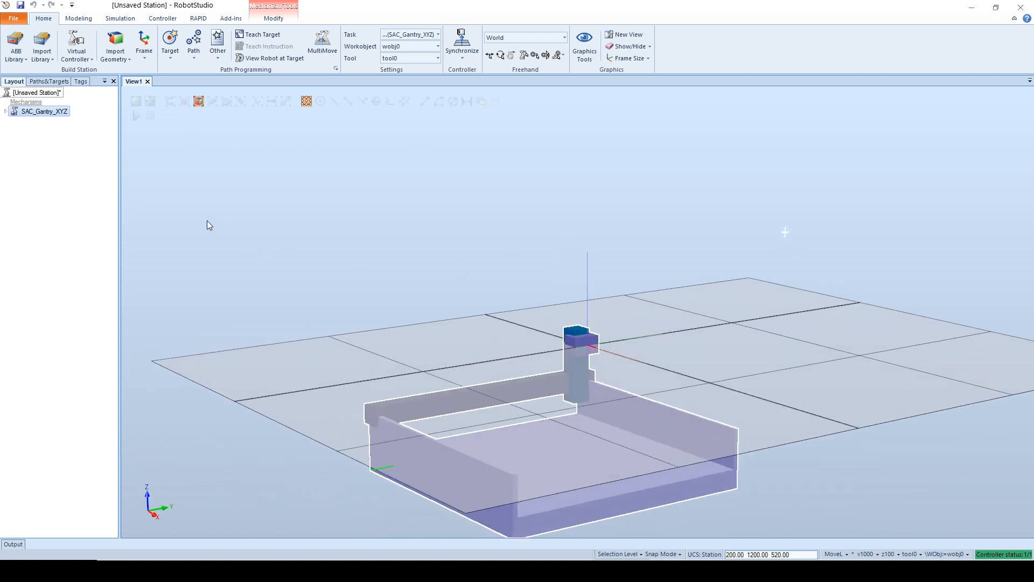
click(83, 198)
right_click(56, 112)
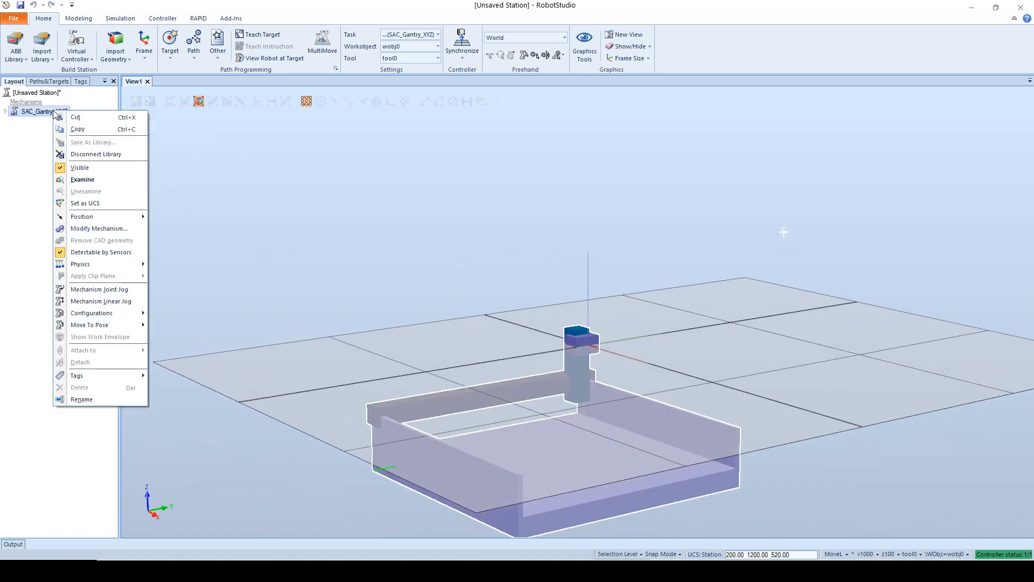
mouse_move(86, 218)
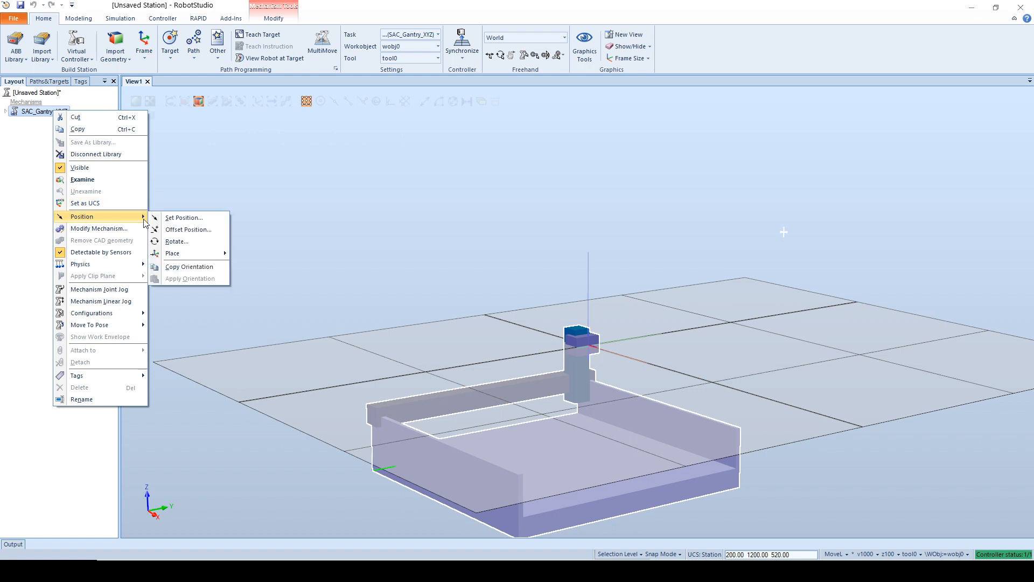
click(203, 219)
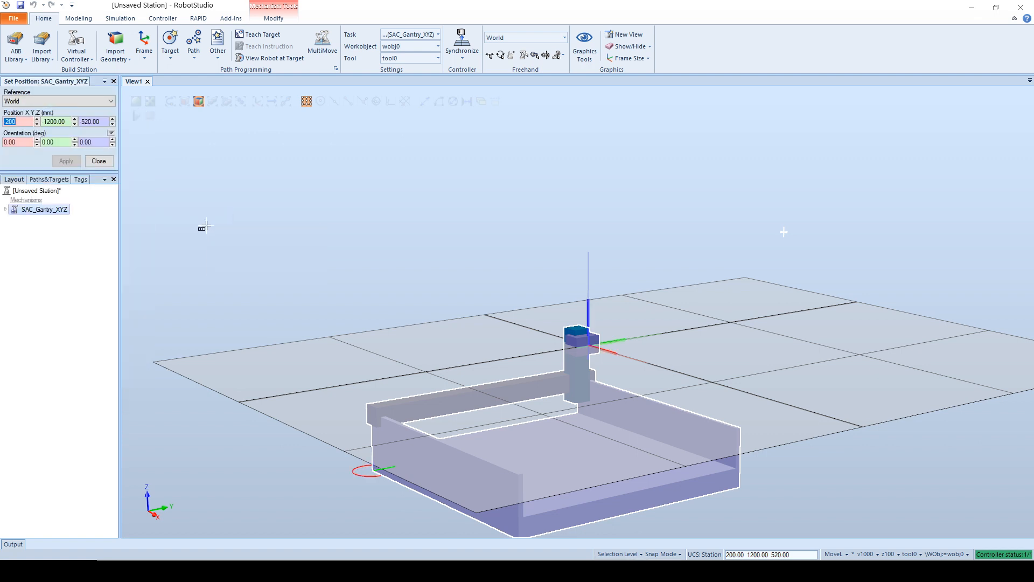
text(0)
key(Tab)
text(0)
key(Tab)
text(0)
key(Tab)
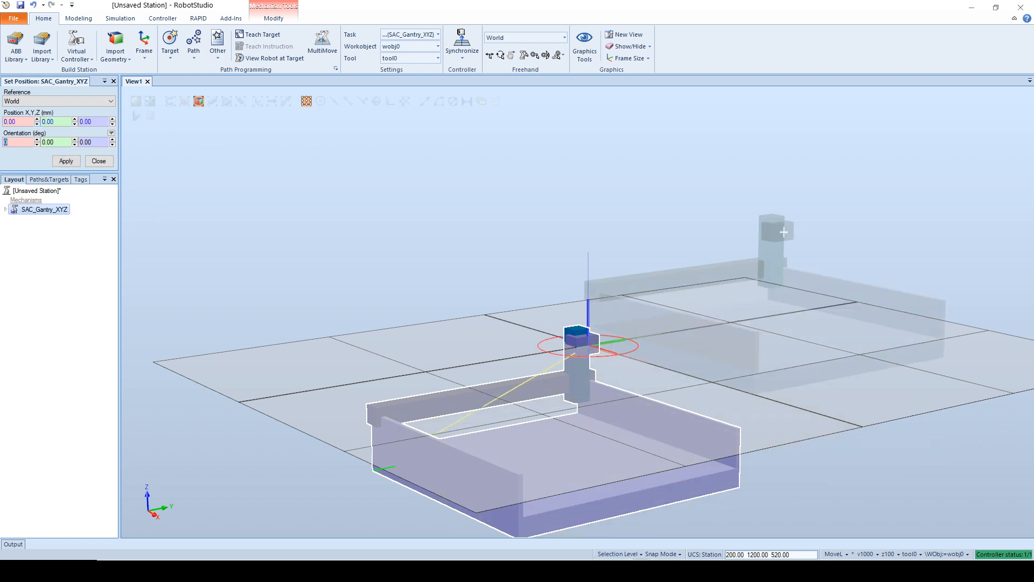
click(71, 157)
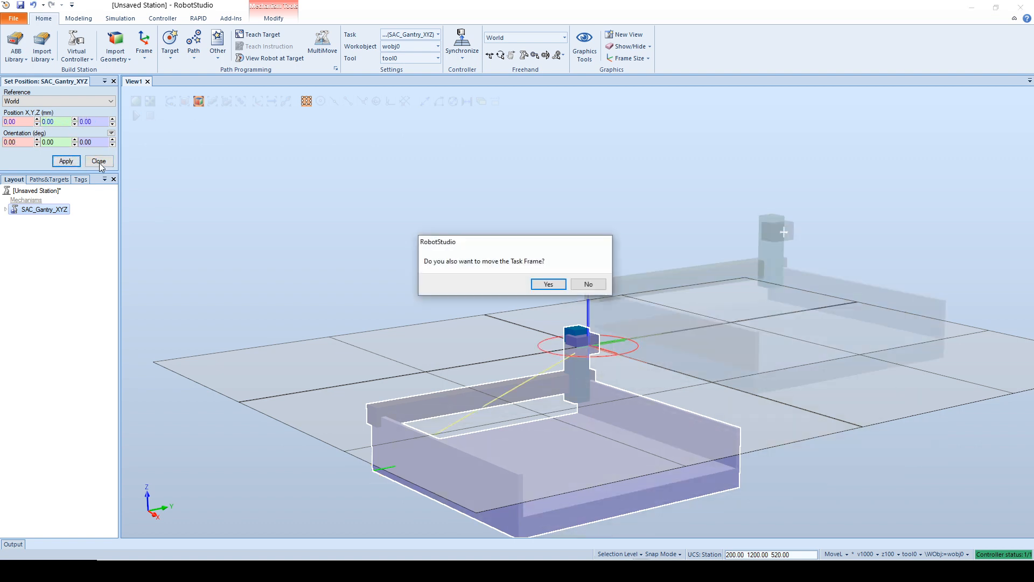
click(548, 285)
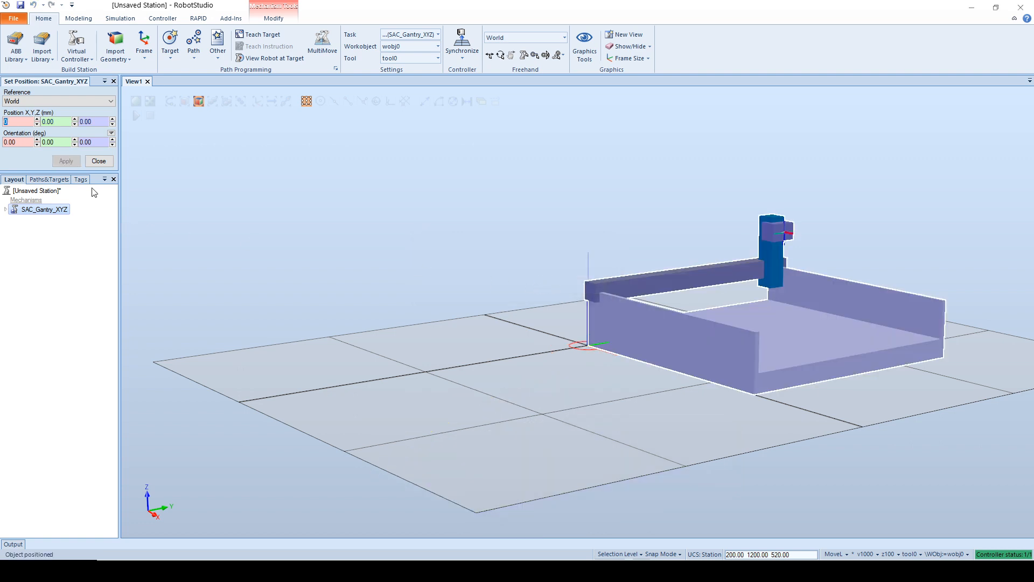
click(110, 166)
Step: Start a linear jog of SAC_Gantry_XYZ in World coordinates and move it back and forth along X, ending at 256 mm
click(59, 258)
ctrl+shift+drag(237, 208, 67, 132)
right_click(49, 113)
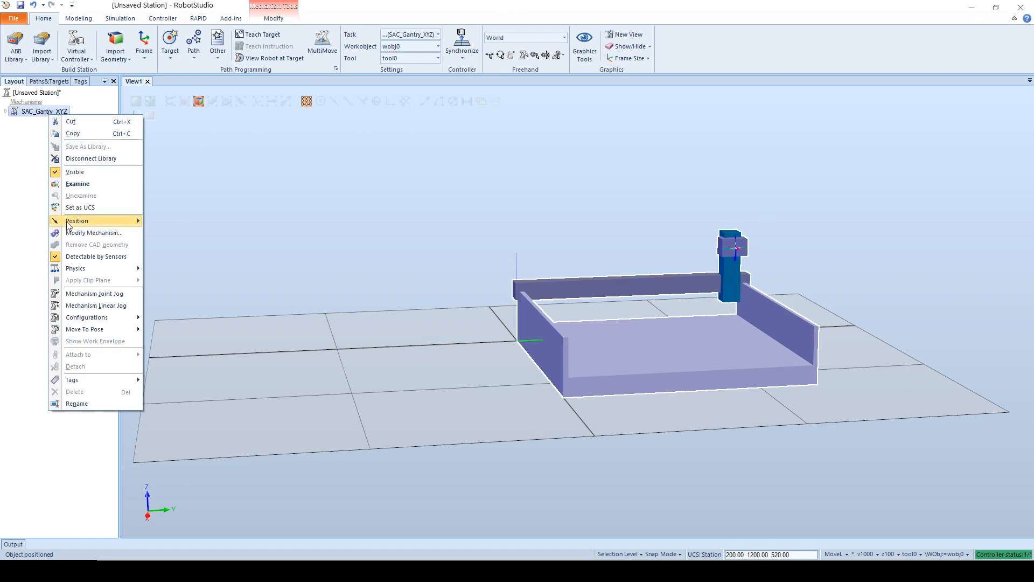
click(96, 305)
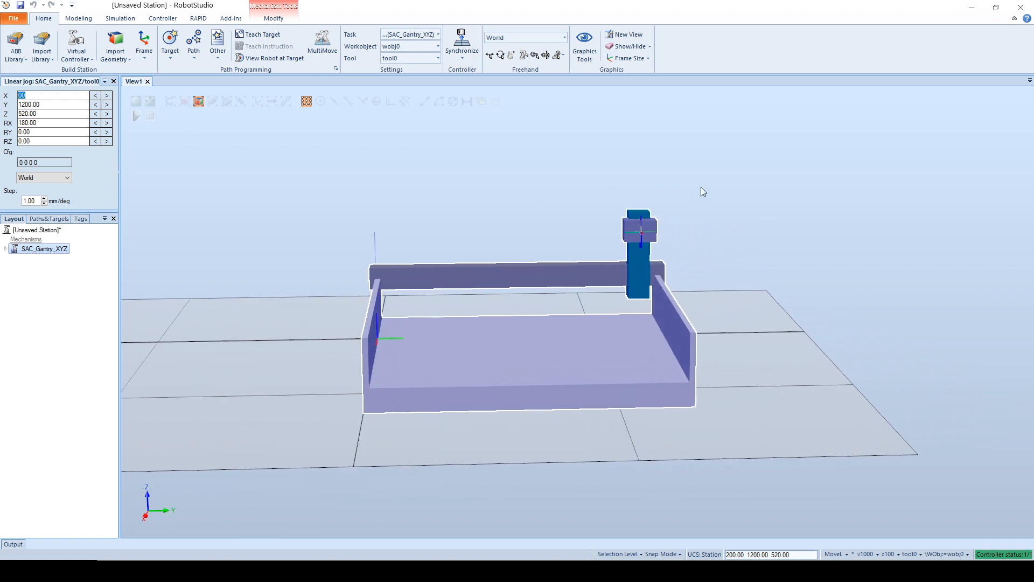
click(752, 183)
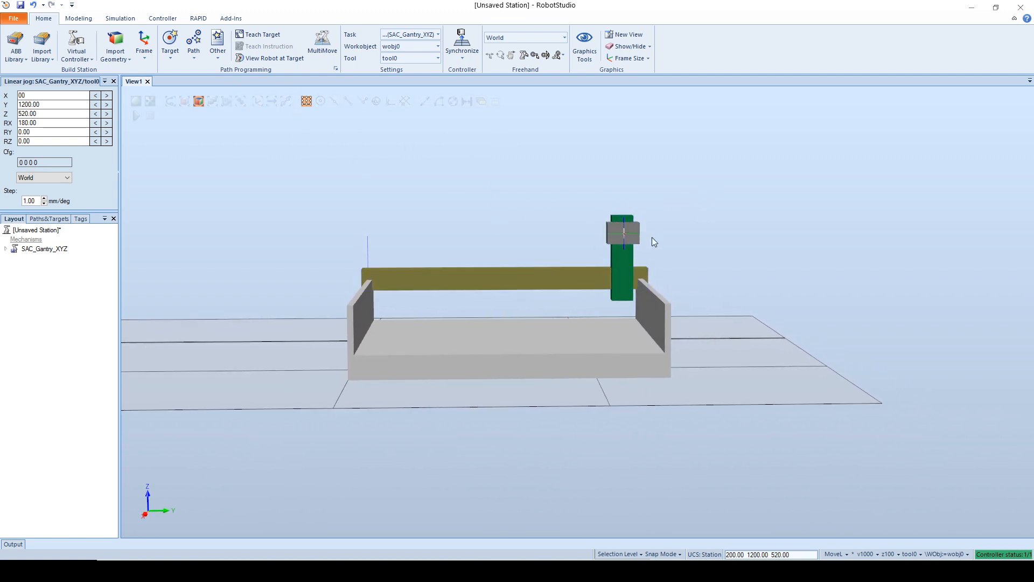
ctrl+shift+drag(590, 241, 587, 261)
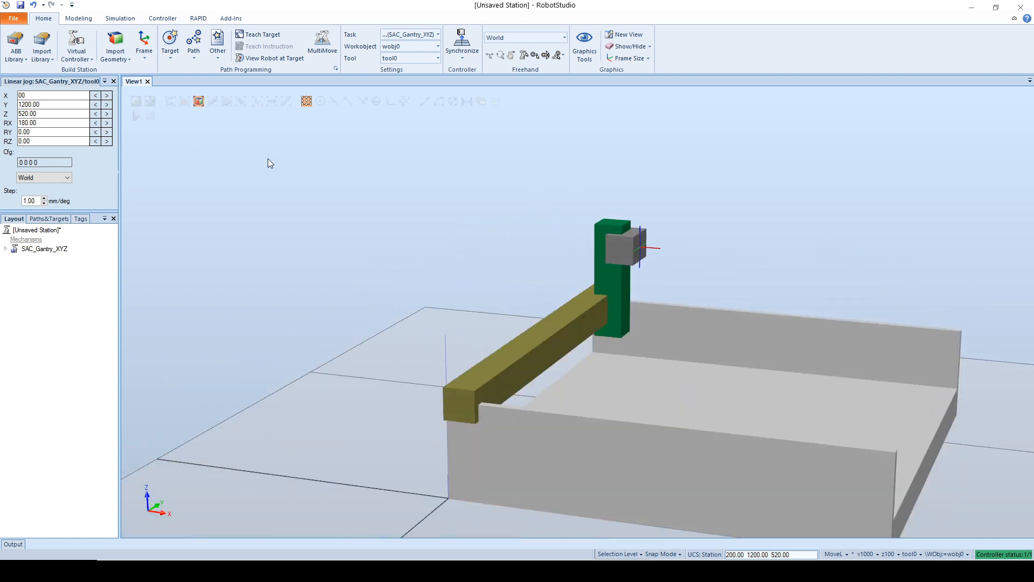
click(95, 97)
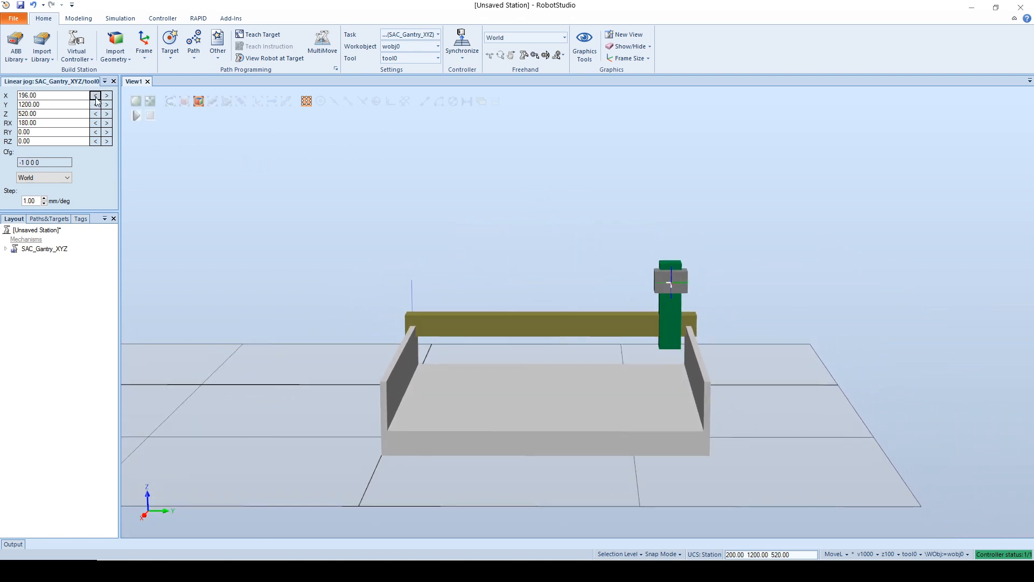
click(96, 97)
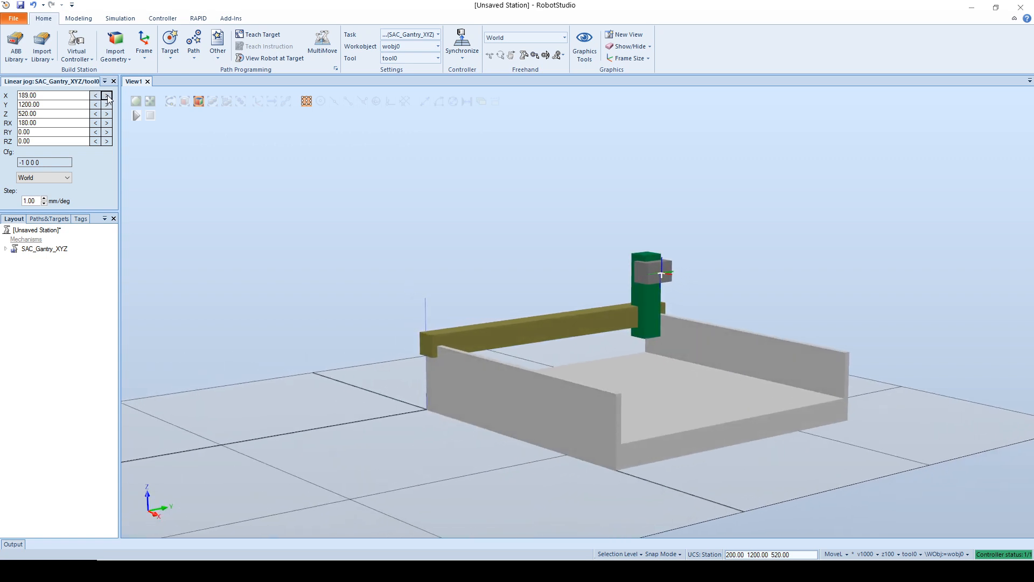
click(106, 96)
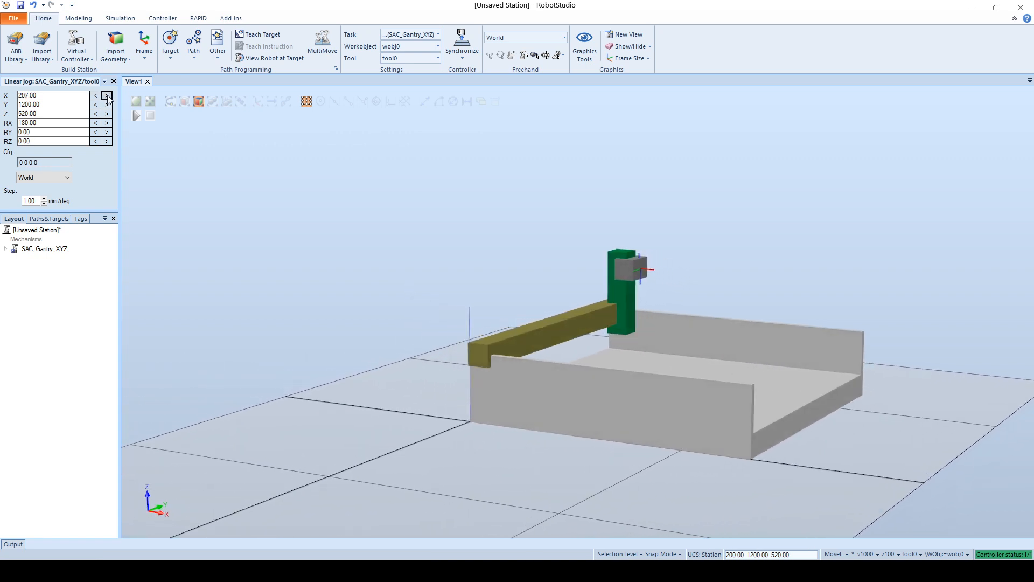
click(107, 96)
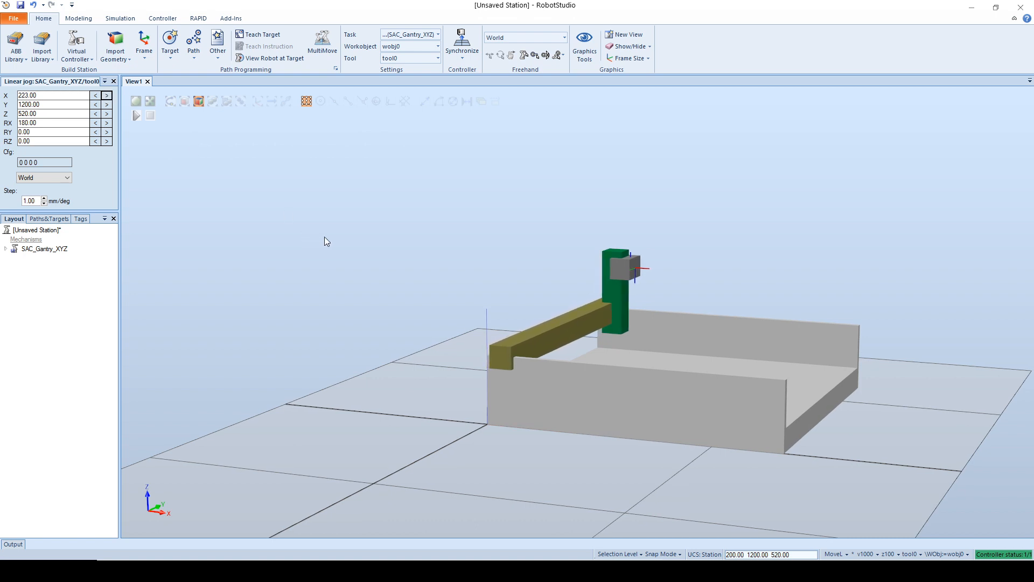
click(107, 96)
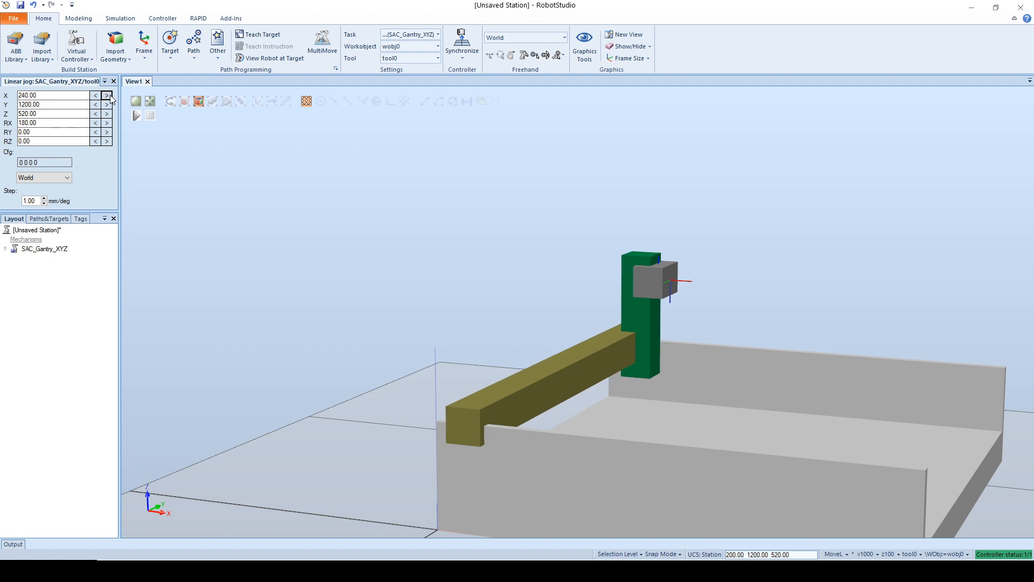
click(107, 95)
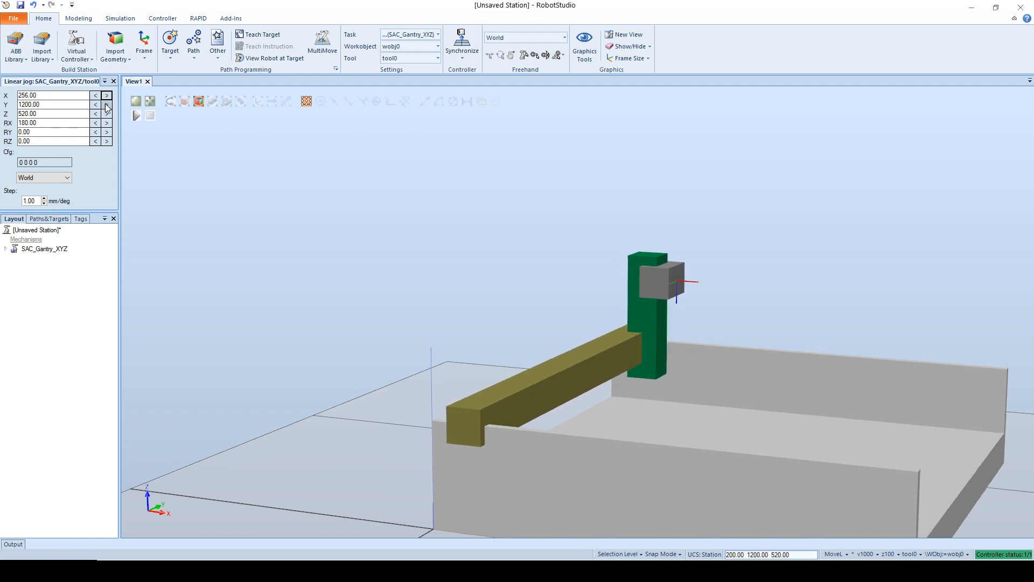
Step: Jog the gantry in the negative direction along Y to 1159 mm and along Z to 474 mm
click(96, 105)
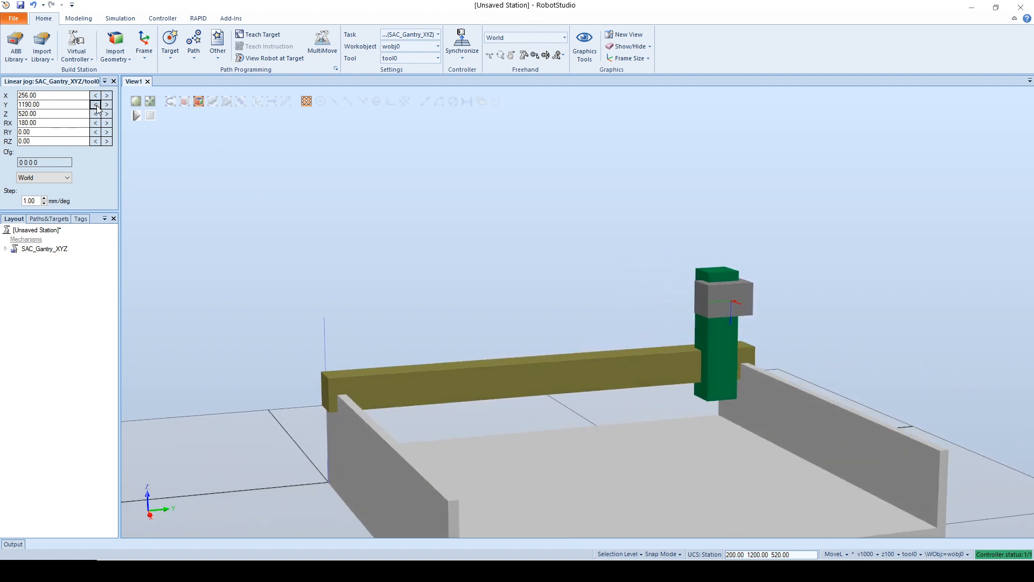
click(96, 105)
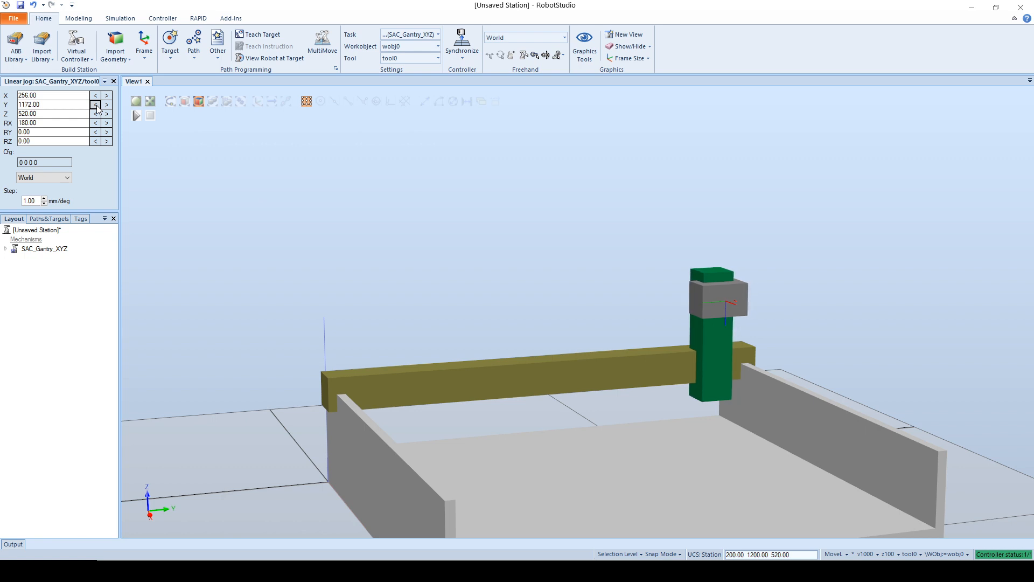
click(96, 105)
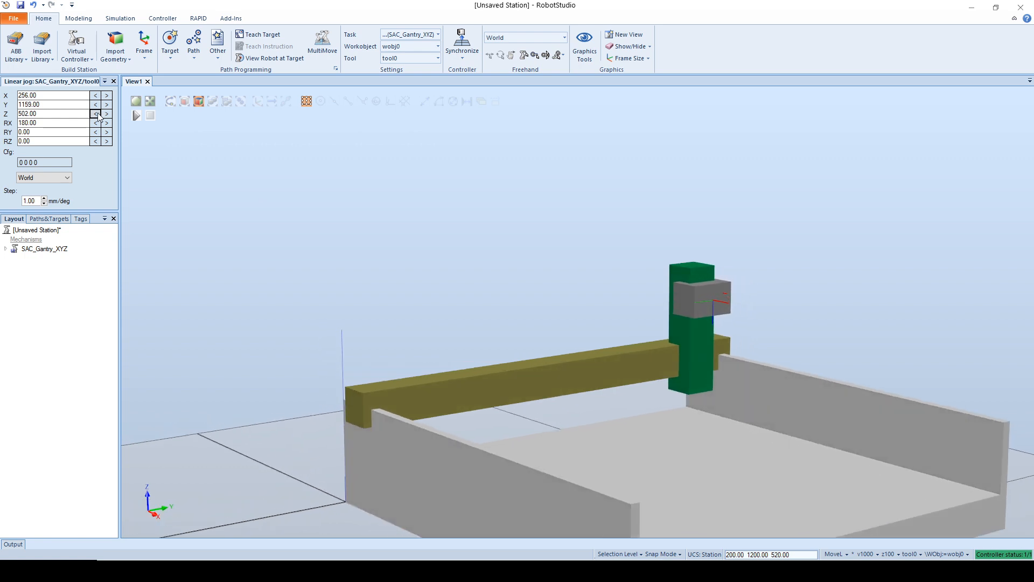
click(96, 113)
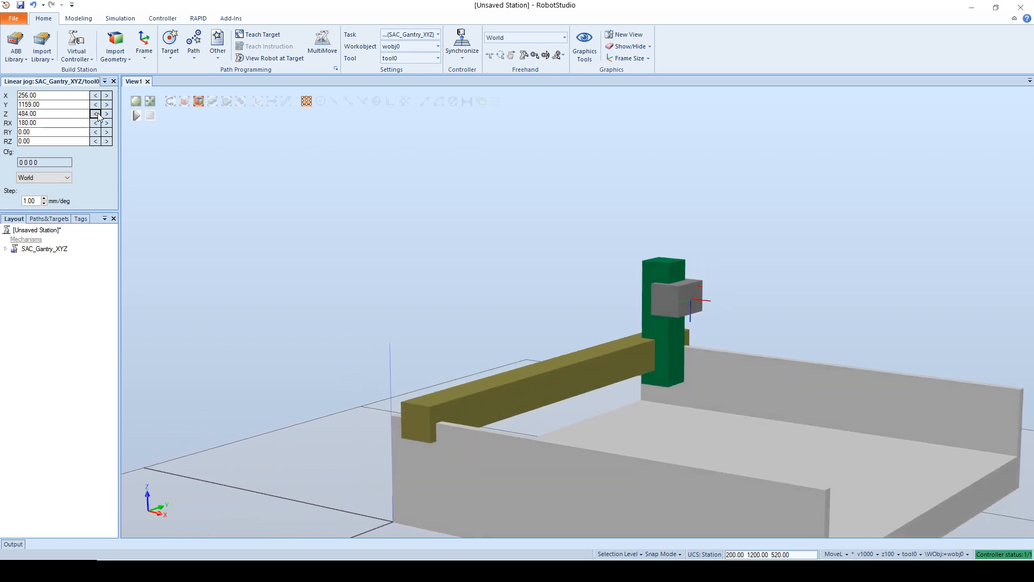
click(96, 114)
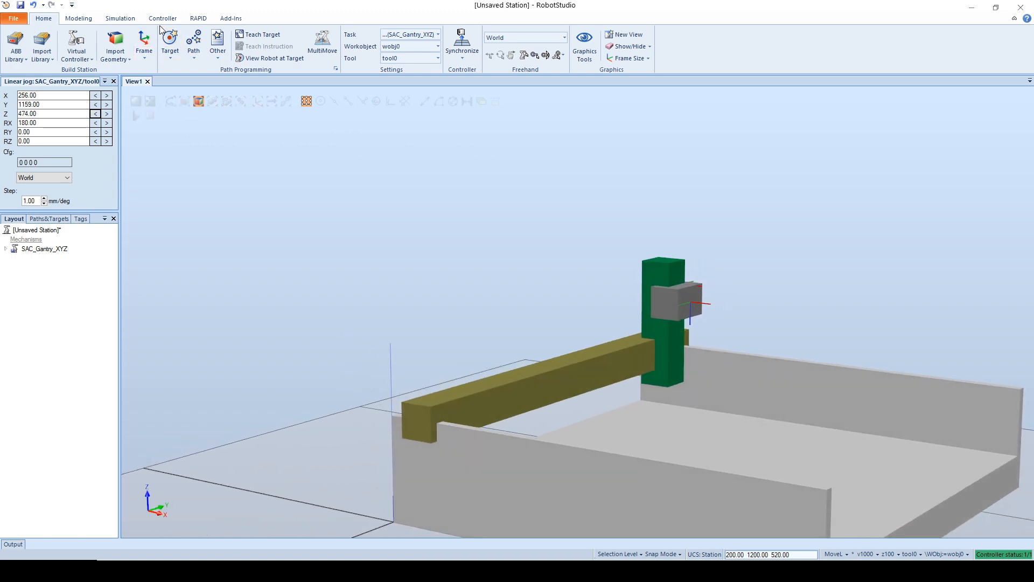
Step: Switch the linear jog's reference coordinate system from World to wobj0
click(43, 177)
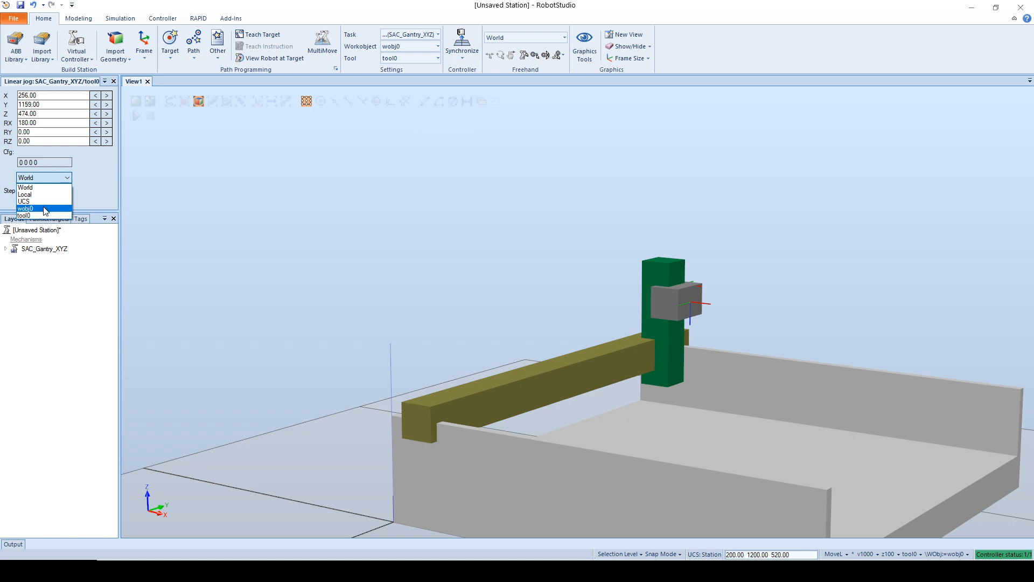
click(46, 209)
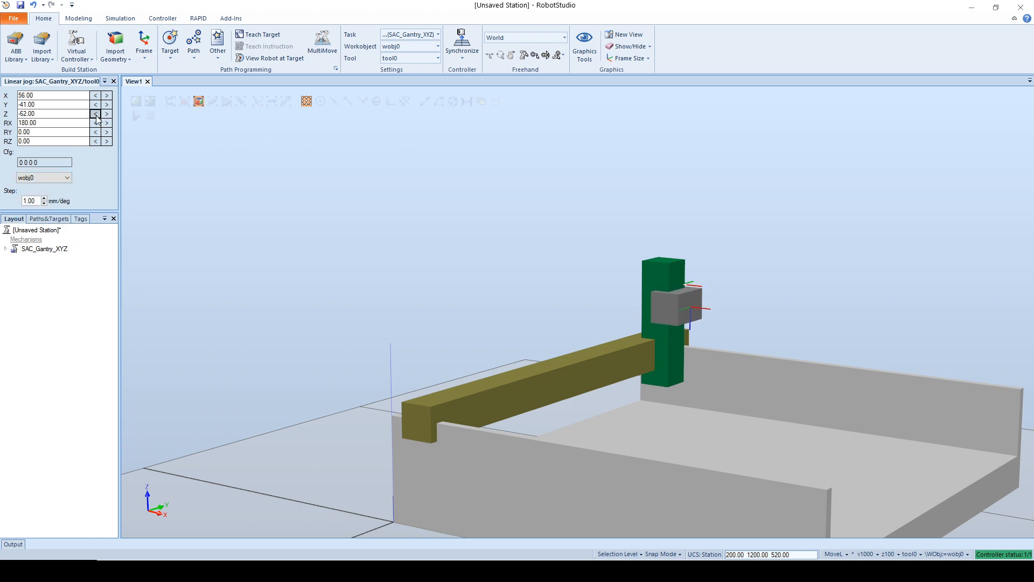
Step: Open the virtual FlexPendant for the SAC_Gantry_XYZ controller and bring up its Jogging page
ctrl+shift+drag(412, 161, 328, 122)
click(169, 21)
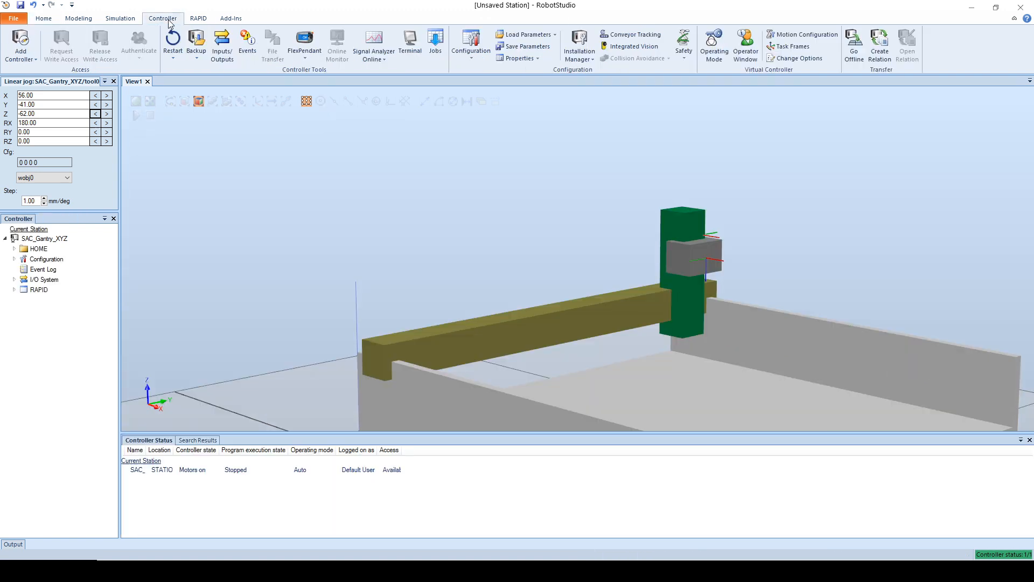
click(305, 47)
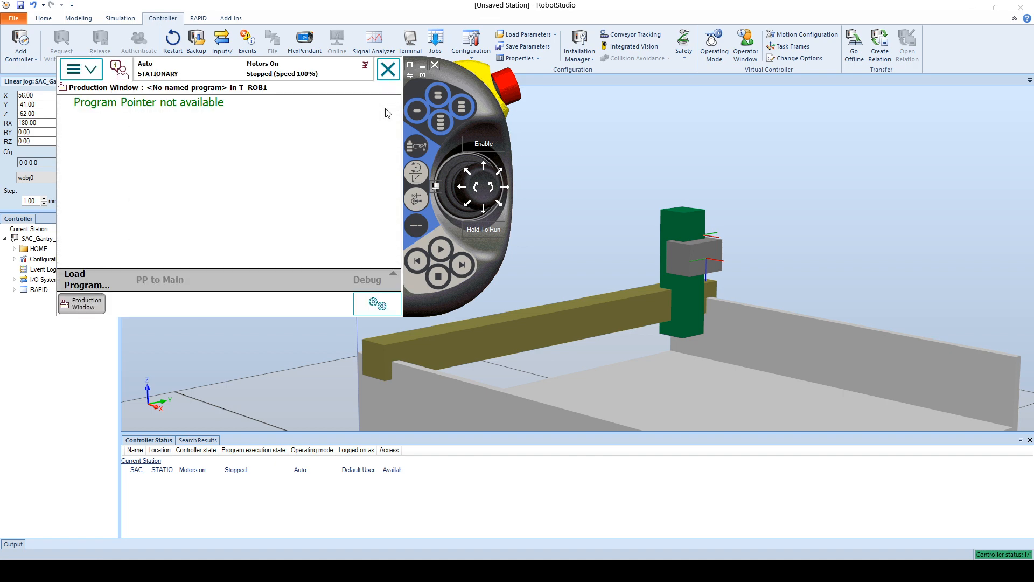
click(81, 68)
click(113, 143)
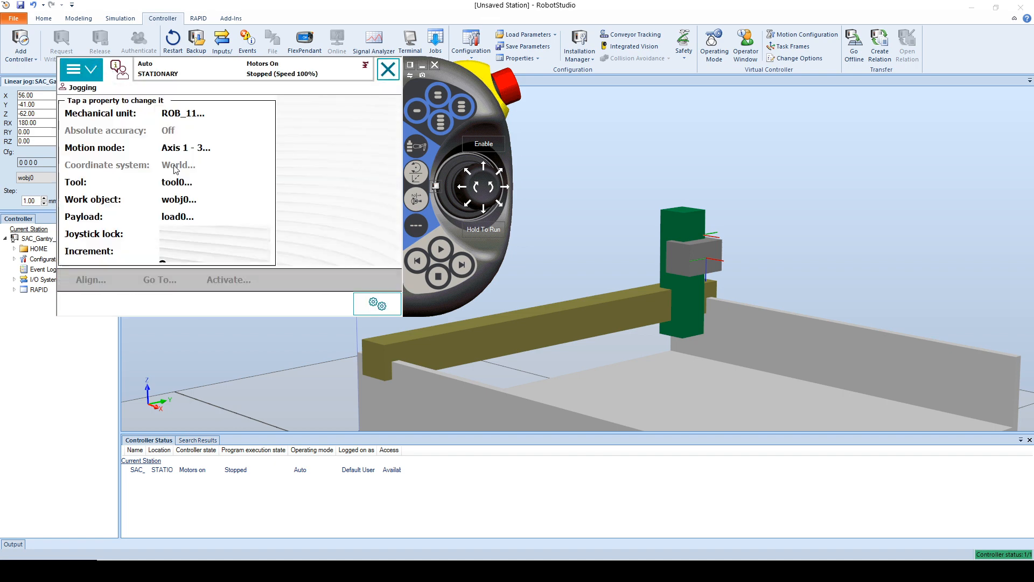
click(198, 150)
click(233, 251)
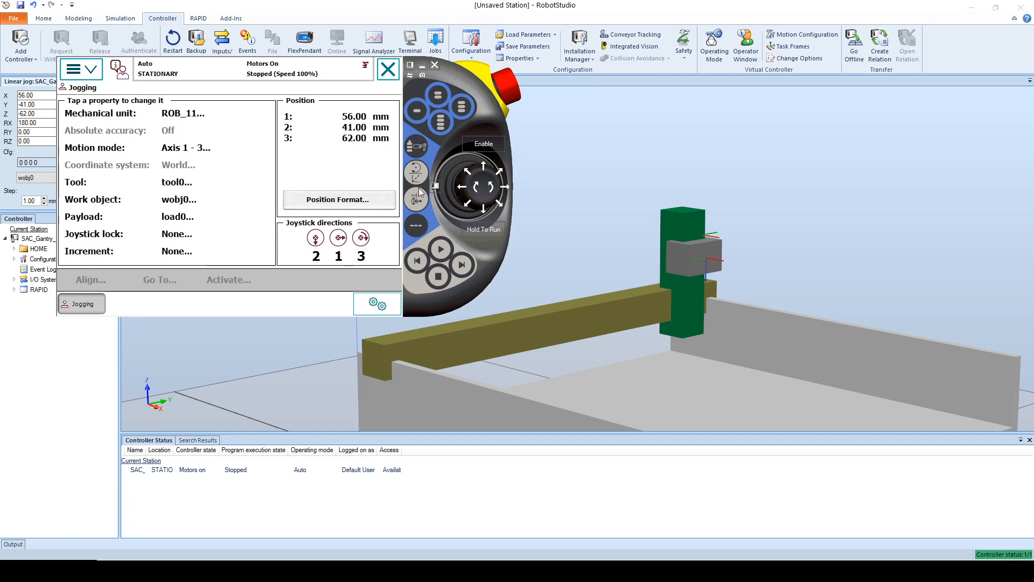
Step: Switch the controller to manual mode and enable the motors on the FlexPendant
click(435, 185)
click(466, 237)
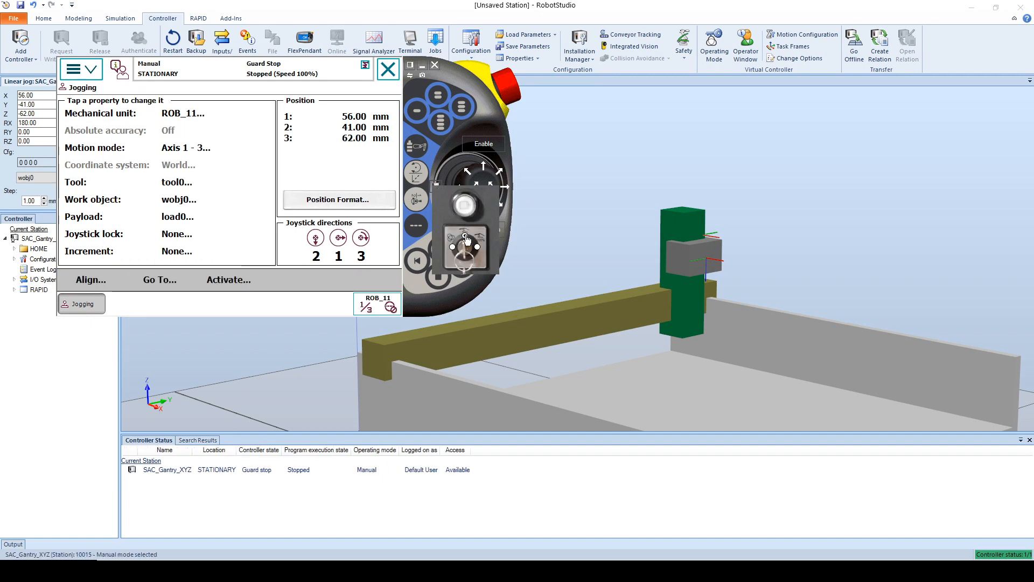
click(475, 145)
Step: Set the pendant's jogging motion mode to Linear and its coordinate system to Work Object
click(137, 148)
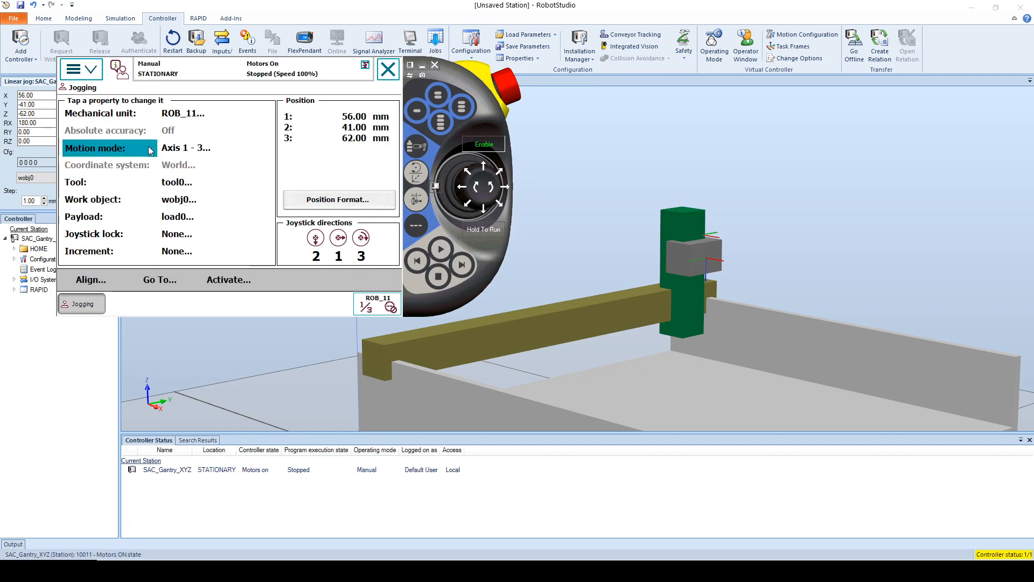
click(222, 213)
click(295, 280)
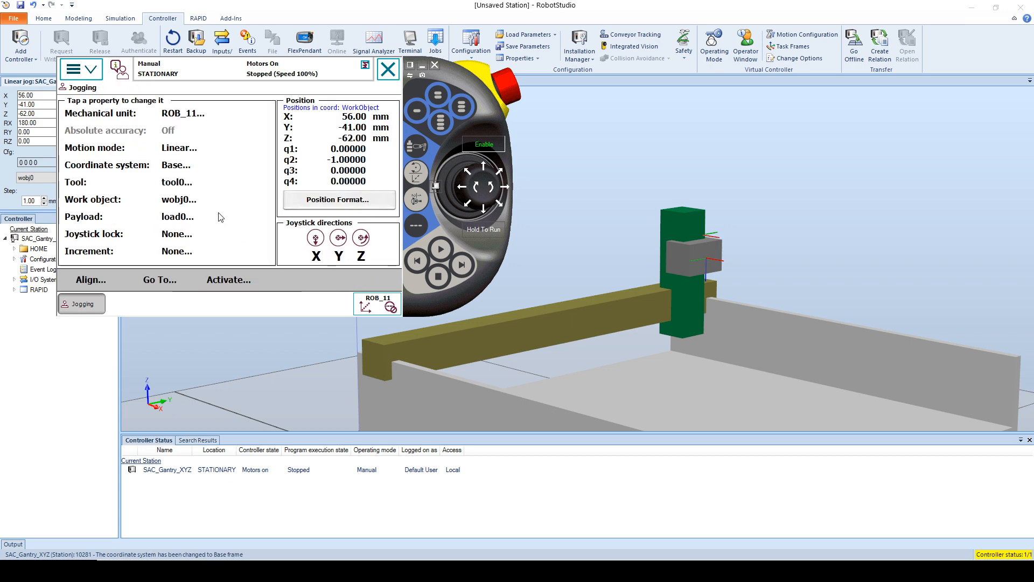
click(178, 165)
click(282, 213)
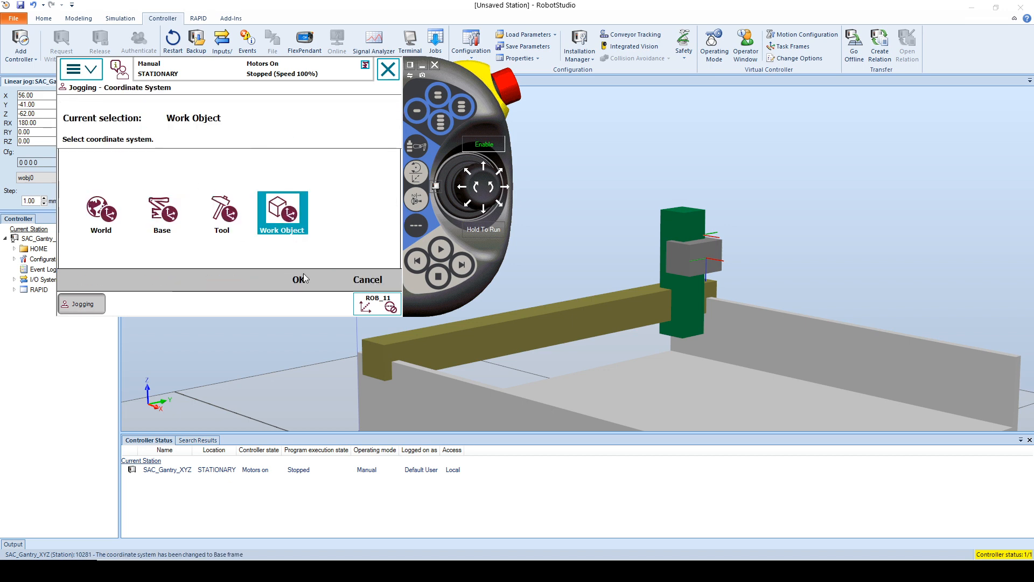
click(295, 280)
Step: Jog the gantry with the pendant joystick along Y to about -599 mm and along X to about 642 mm
drag(437, 92, 314, 256)
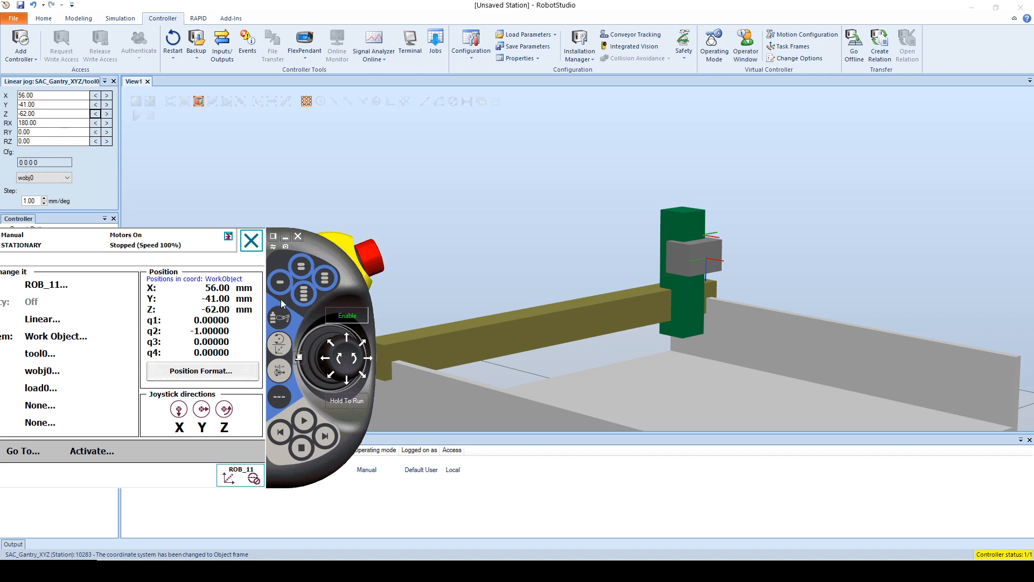
click(487, 260)
scroll(487, 260, down, 4)
ctrl+shift+drag(484, 264, 462, 330)
scroll(462, 330, up, 1)
click(315, 570)
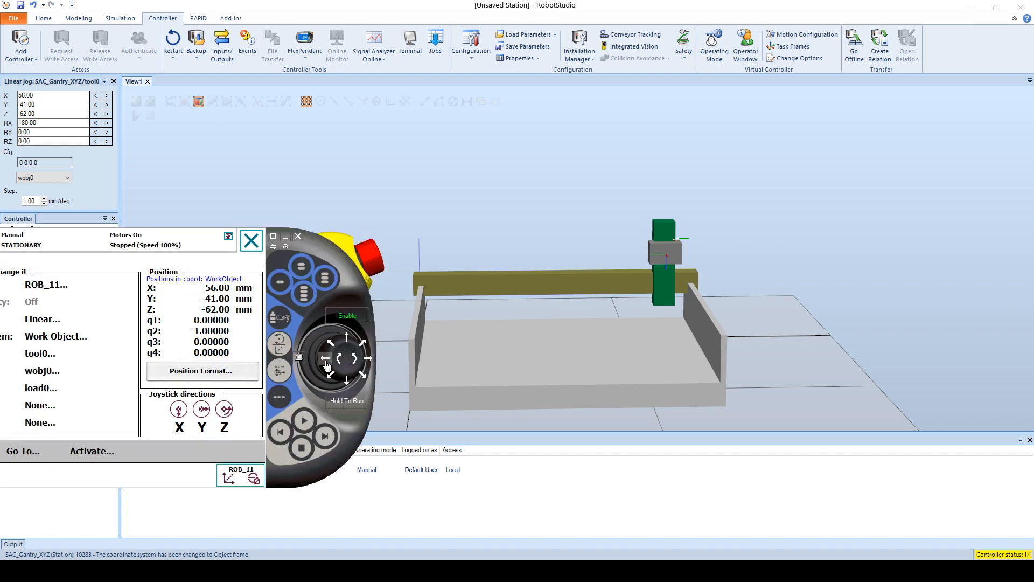
drag(326, 365, 326, 364)
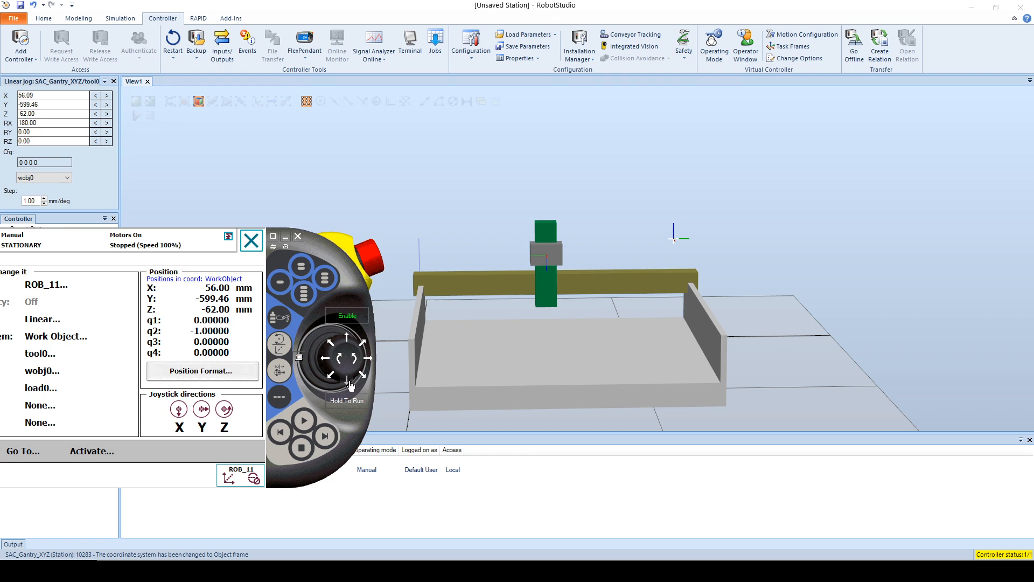
drag(349, 385, 349, 385)
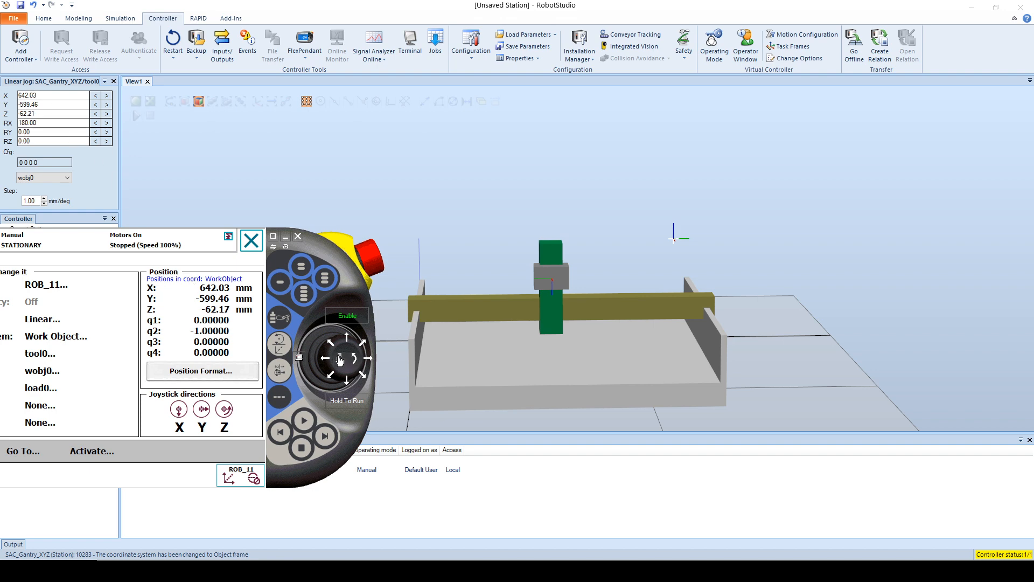
Step: Jog the gantry along Z to about -186 mm with the joystick and close the FlexPendant
drag(339, 360, 353, 363)
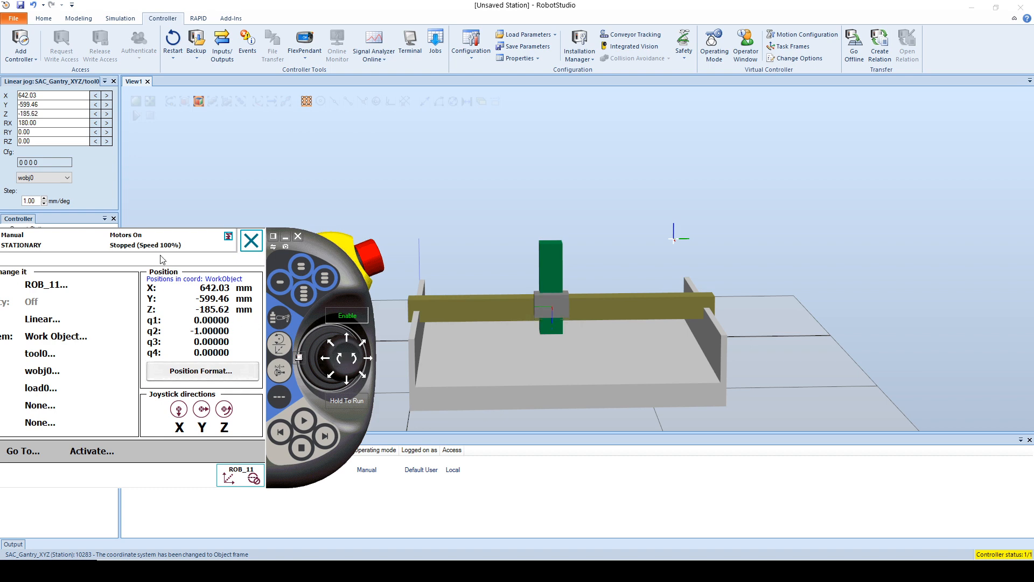
drag(325, 249, 367, 265)
ctrl+shift+drag(790, 205, 857, 239)
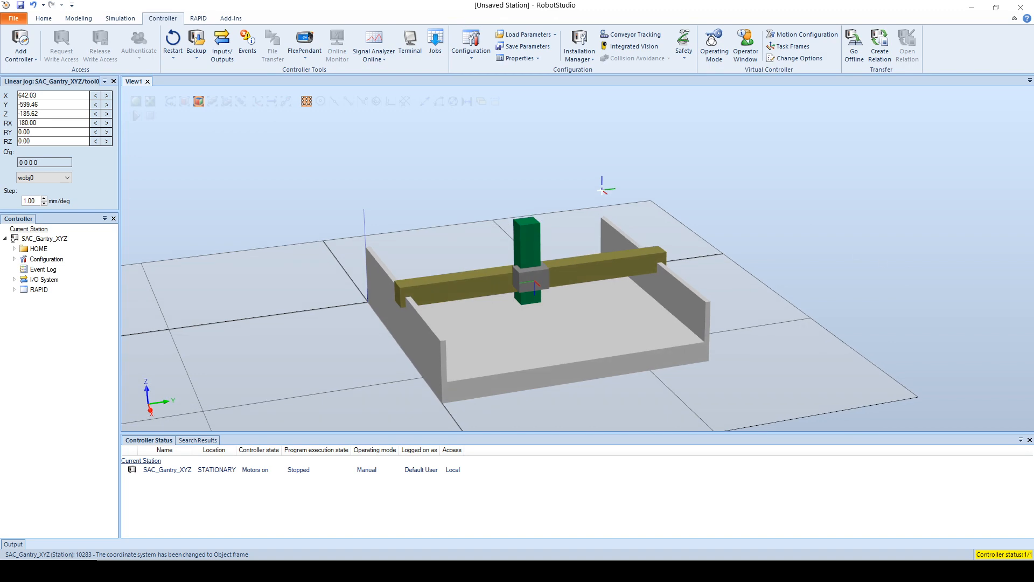